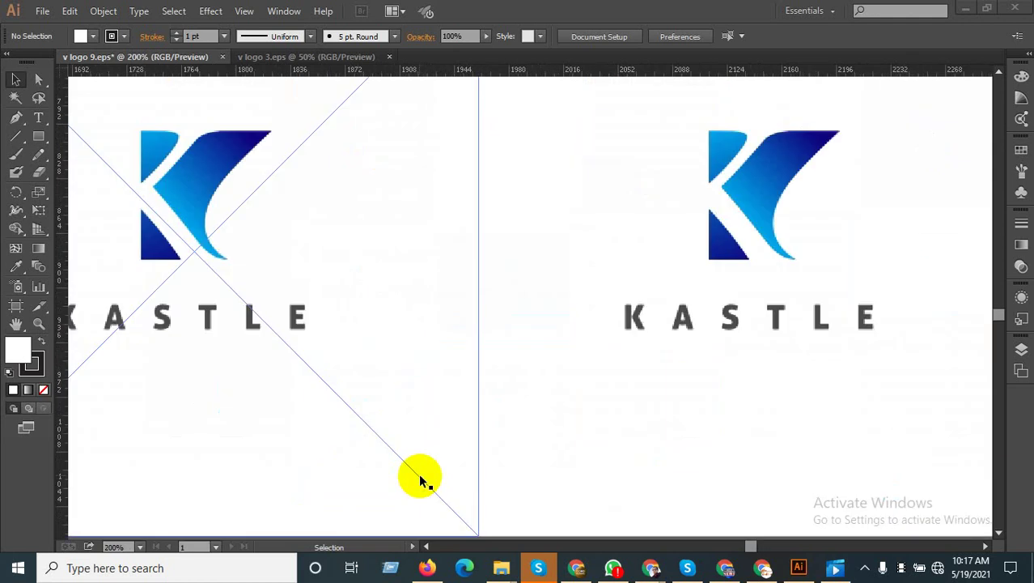
Trace the K's lower triangle as a closed three-corner Pen path.
scroll(584, 219, "down", 3)
scroll(503, 224, "up", 3)
scroll(503, 223, "up", 1)
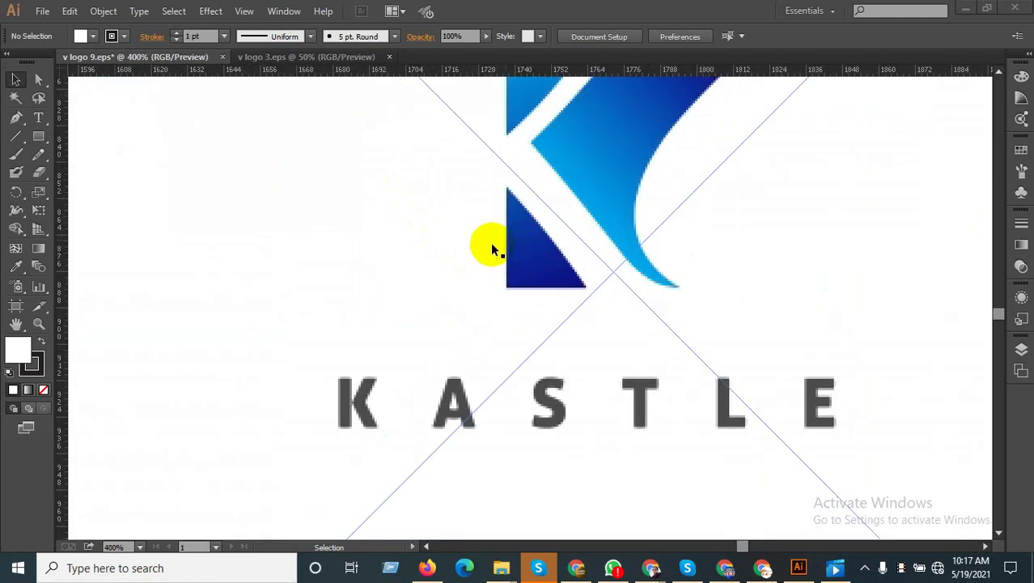
scroll(492, 245, "up", 1)
left_click(18, 120)
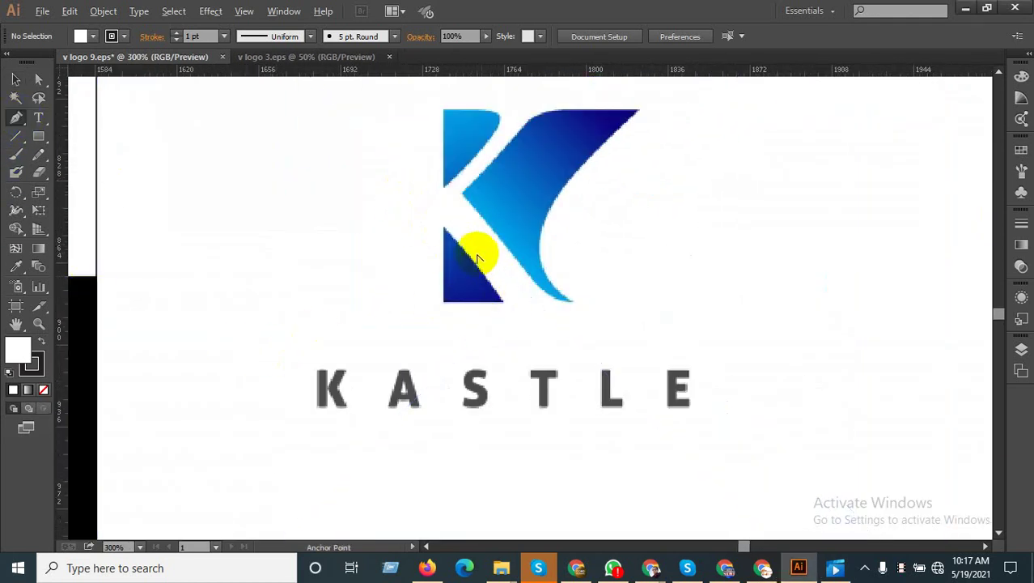
left_click(443, 233)
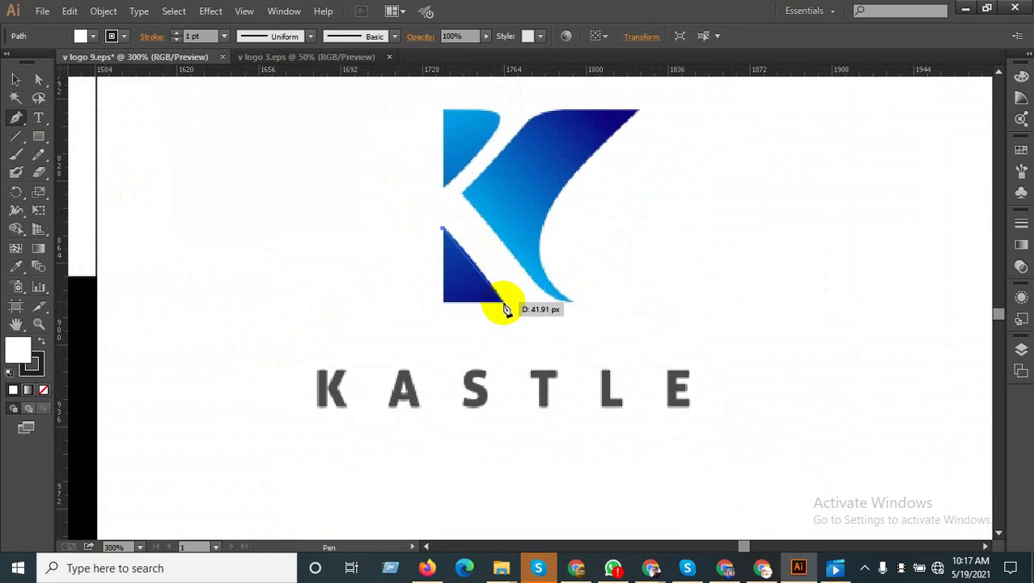
left_click(503, 305)
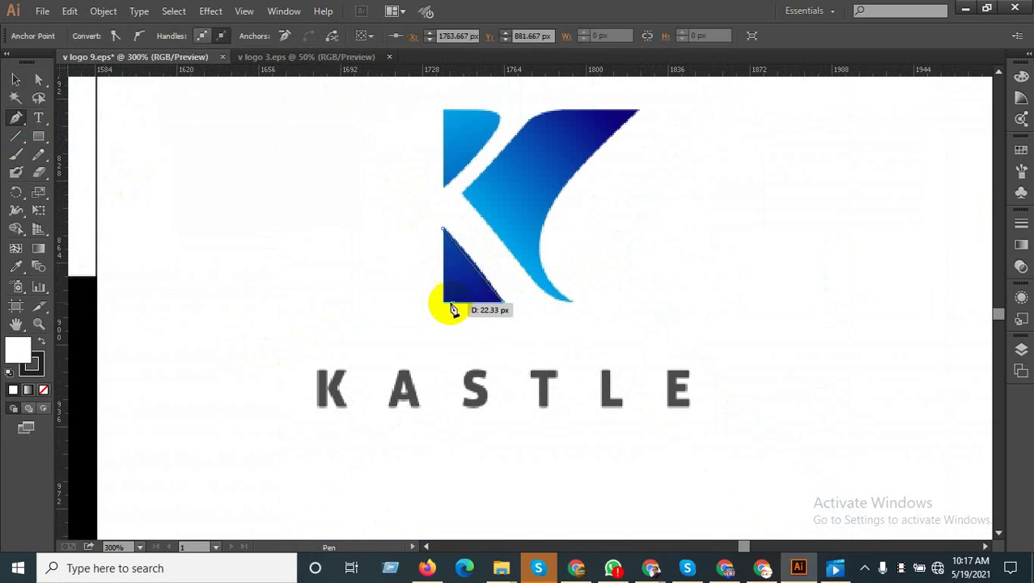
left_click(442, 302)
left_click(444, 233)
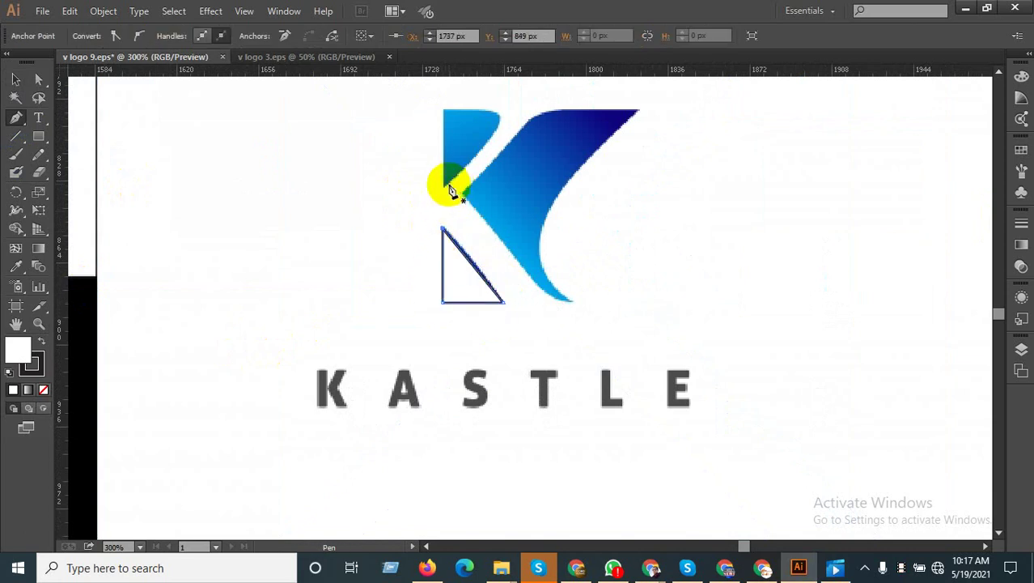
Trace the K's upper-left piece as a closed path with a rounded top-right corner.
scroll(447, 191, "up", 2)
scroll(447, 198, "down", 3)
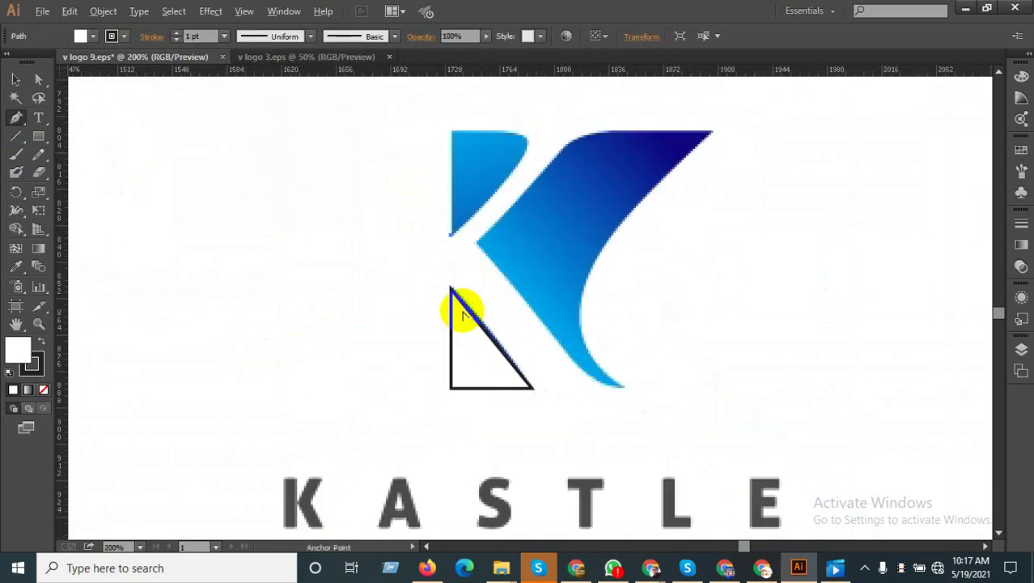
scroll(461, 307, "down", 2)
scroll(484, 230, "up", 3)
scroll(450, 214, "up", 1)
left_click(429, 199)
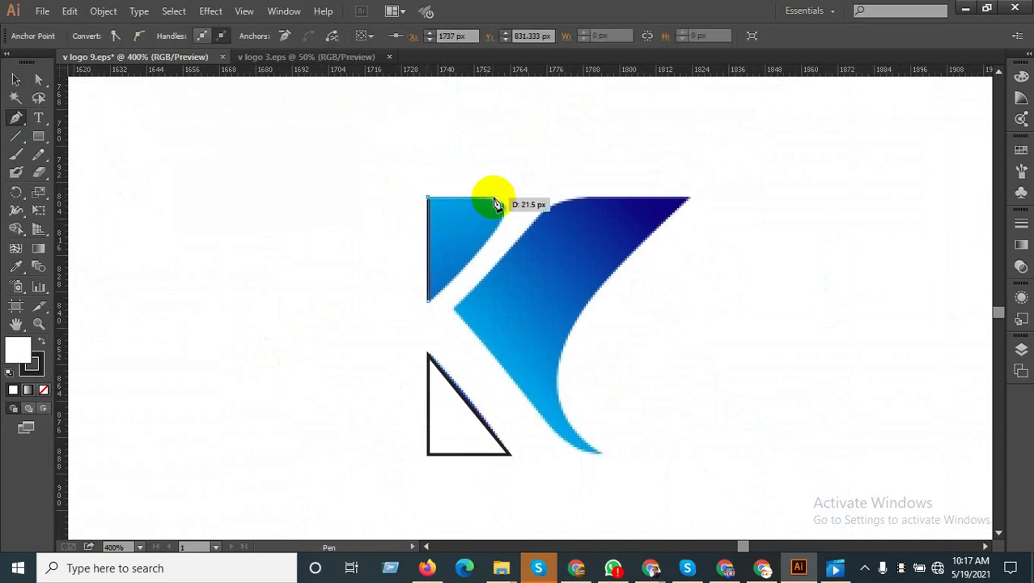
left_click(494, 199)
scroll(493, 227, "up", 1)
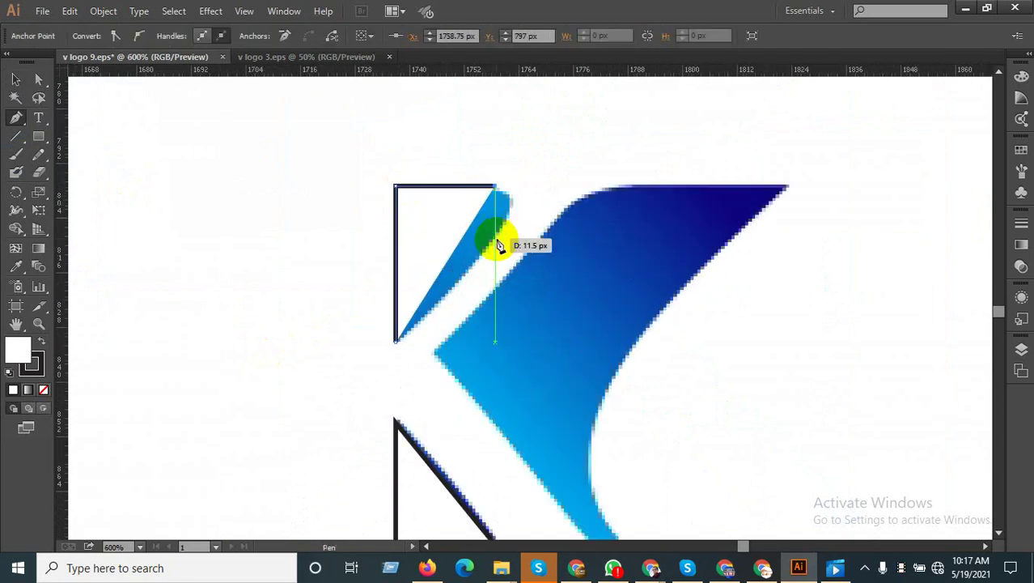
left_click_drag(496, 245, 449, 308)
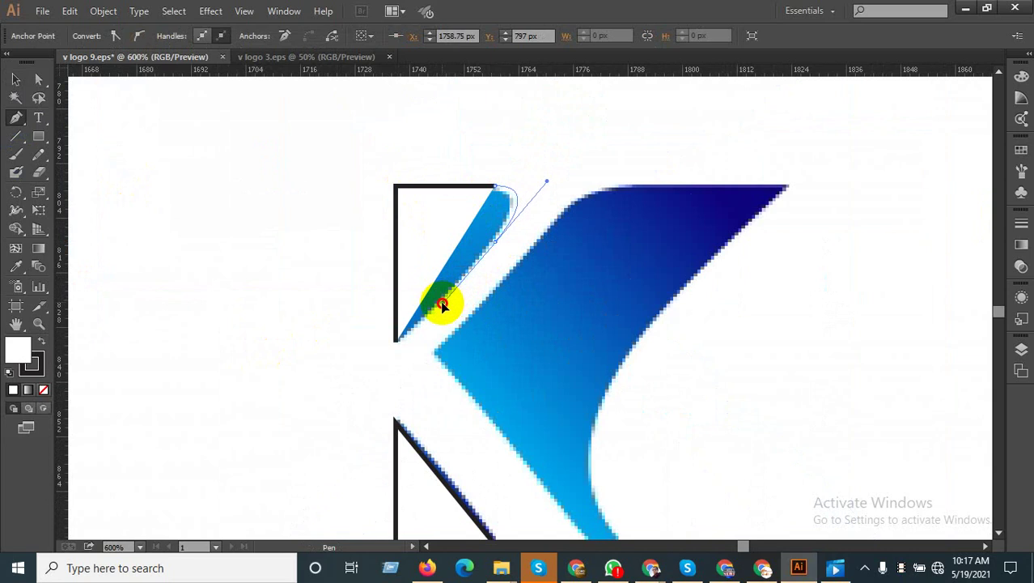
left_click(396, 340)
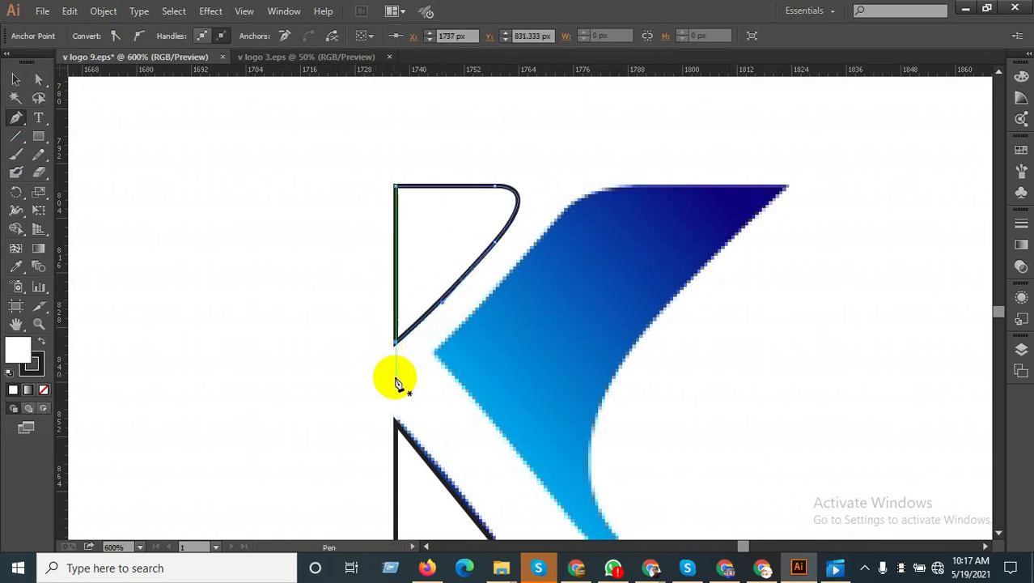
Start the wing outline with a curved bottom tip and switch to a black fill.
left_click(437, 360)
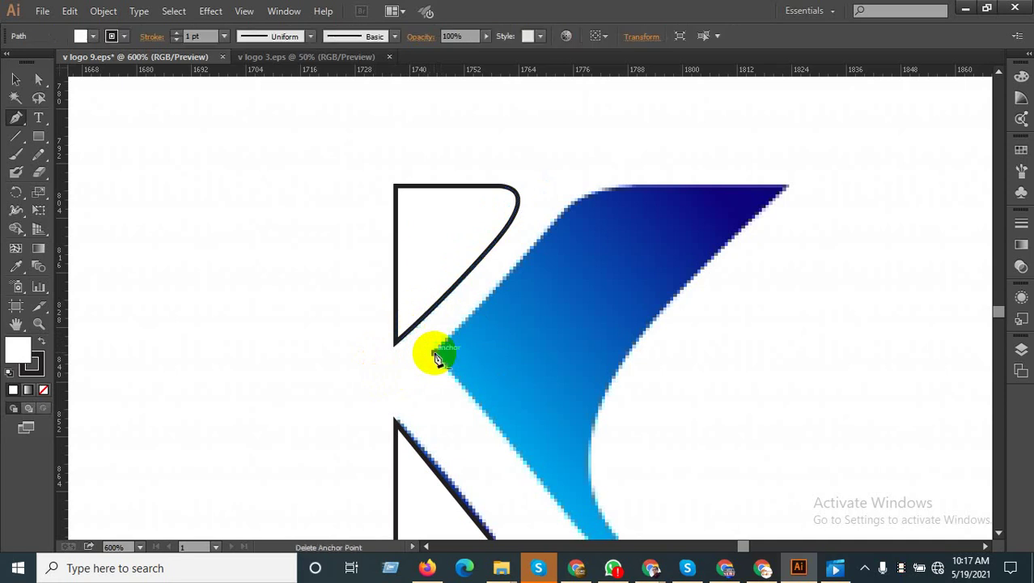
scroll(438, 356, "down", 1)
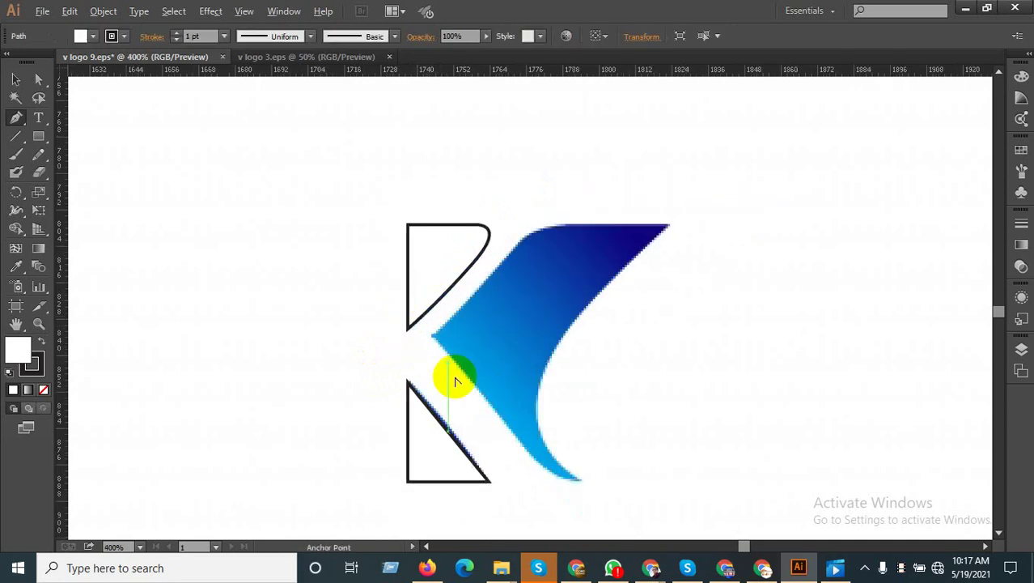
left_click(527, 455)
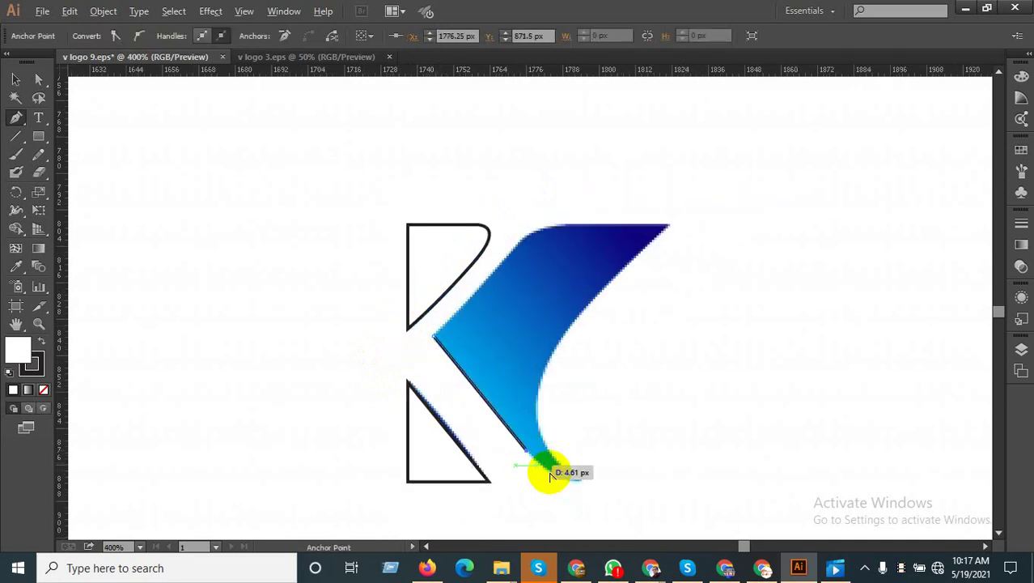
scroll(605, 489, "up", 3)
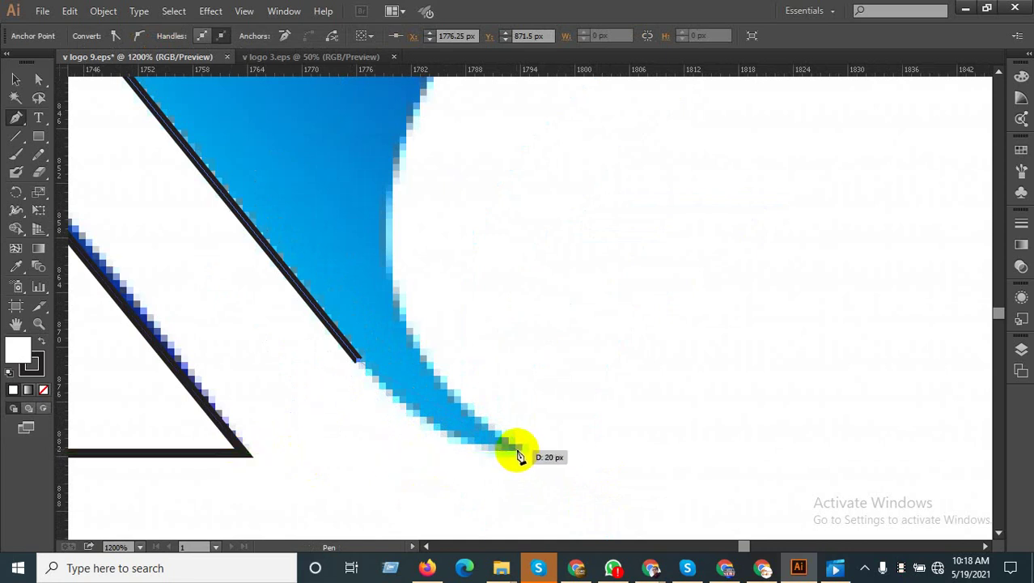
left_click_drag(519, 453, 595, 455)
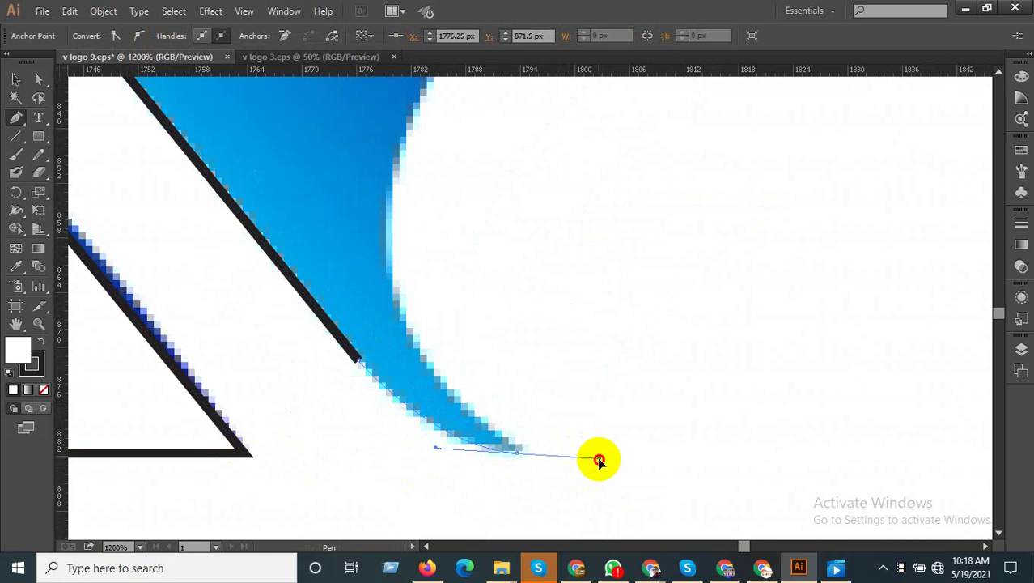
left_click_drag(579, 458, 514, 447)
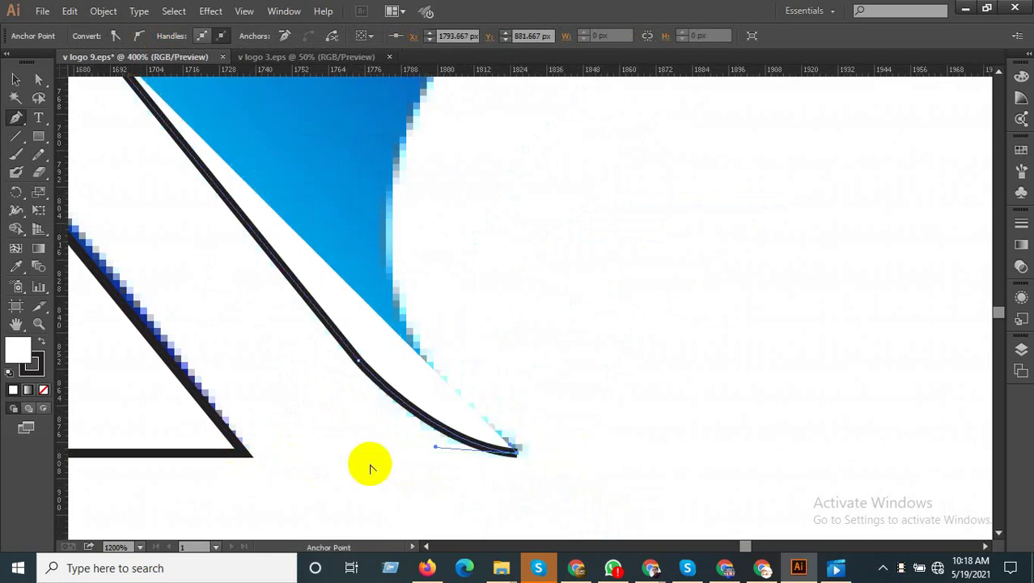
scroll(369, 462, "down", 5)
scroll(397, 437, "up", 5)
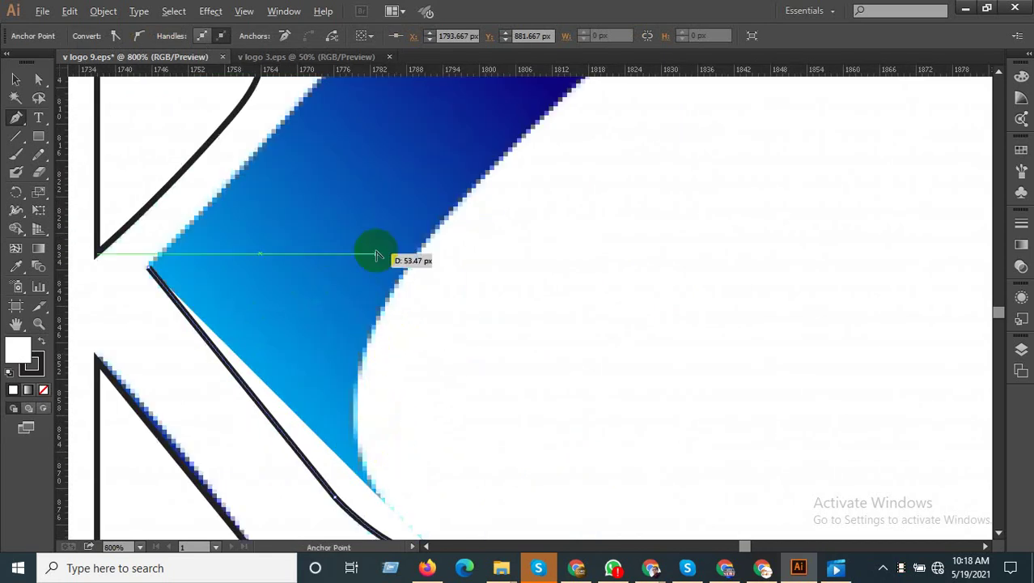
scroll(374, 249, "down", 1)
left_click(41, 342)
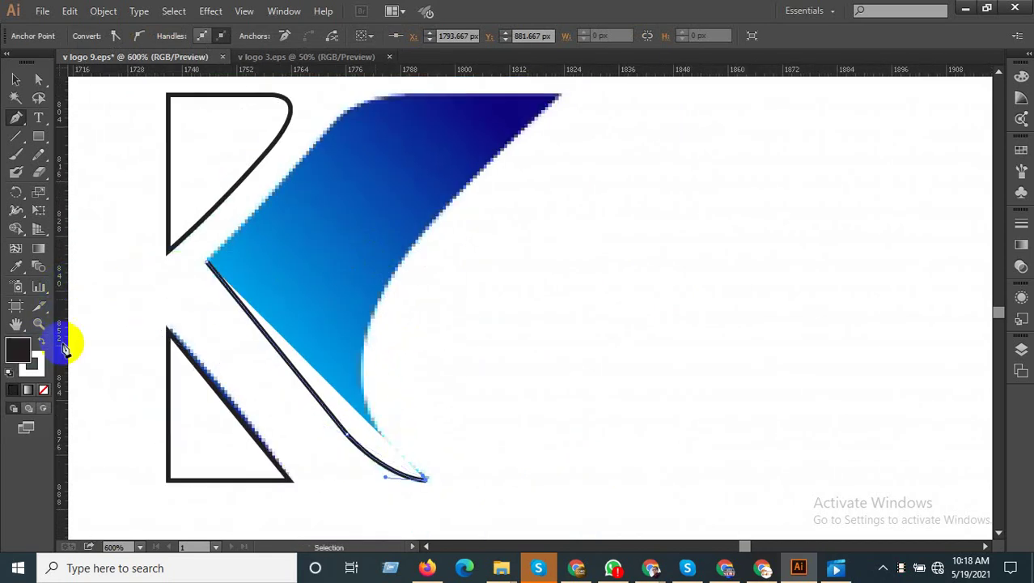
mouse_move(425, 478)
left_mouse_down()
mouse_move(412, 250)
mouse_move(484, 185)
left_mouse_up()
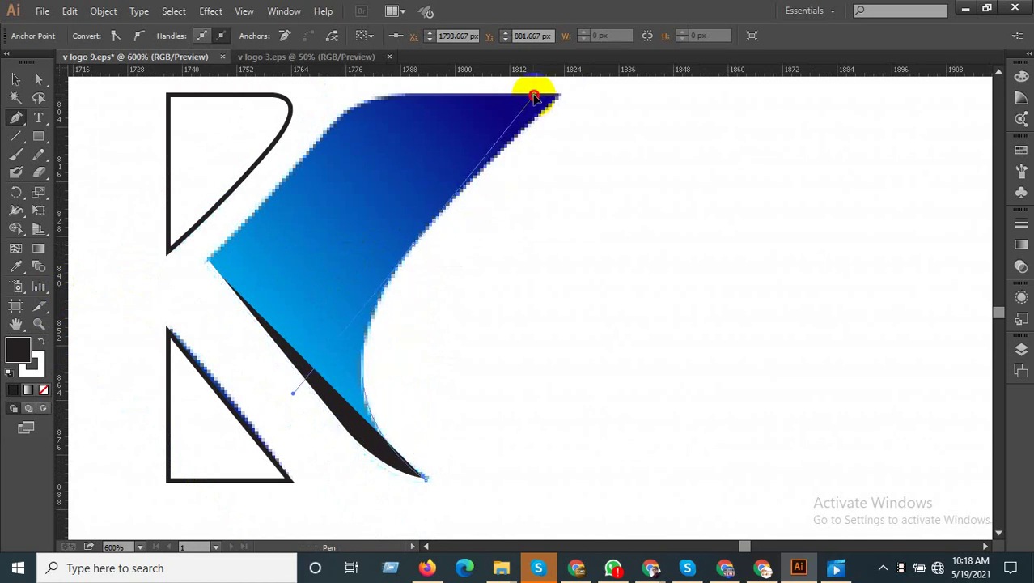
Finish the wing along its inner edge and top corners, closing the path.
scroll(534, 101, "up", 3)
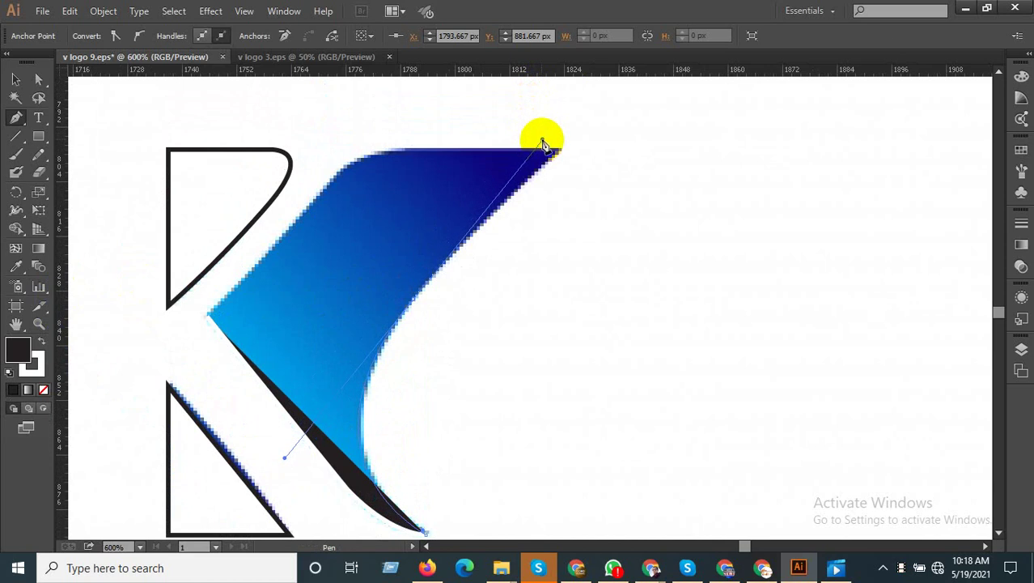
left_click(542, 143)
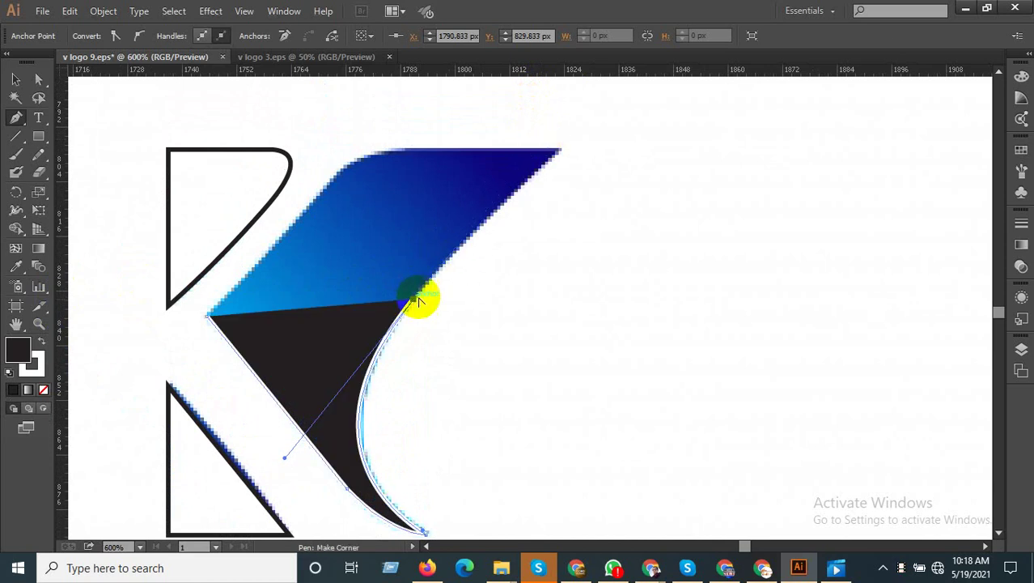
left_click(417, 300)
left_click(564, 152)
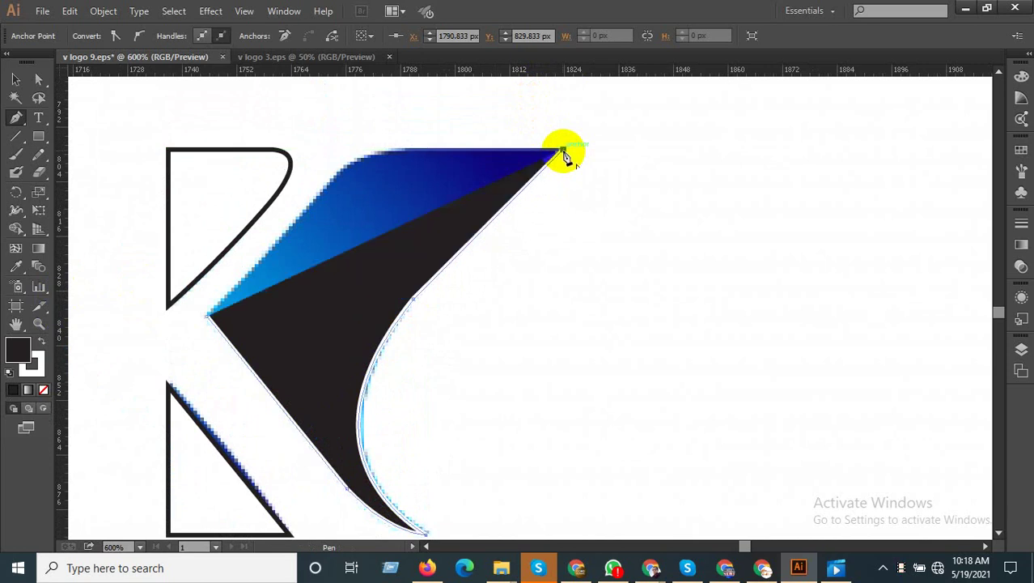
left_click(395, 152)
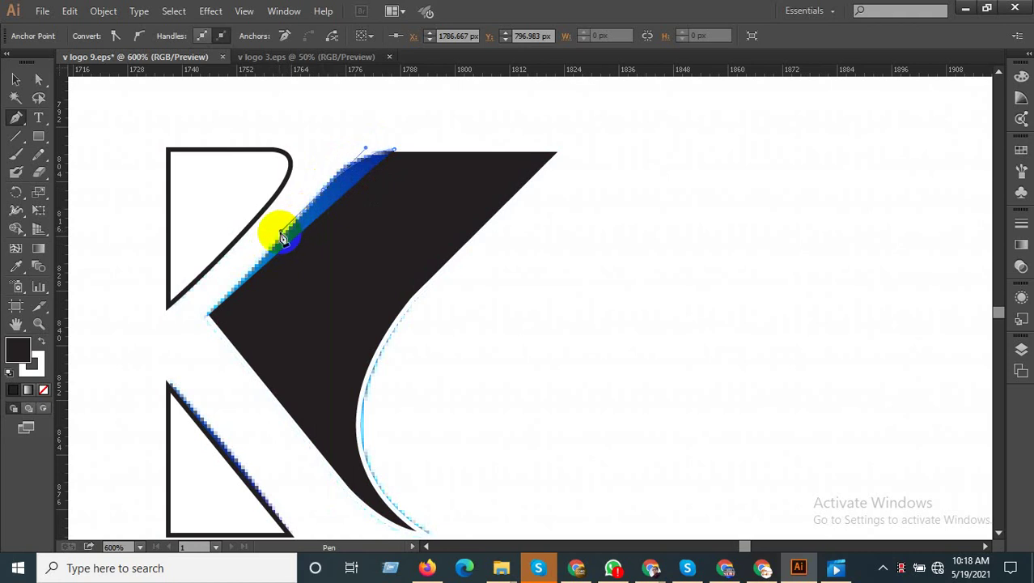
scroll(323, 174, "up", 2)
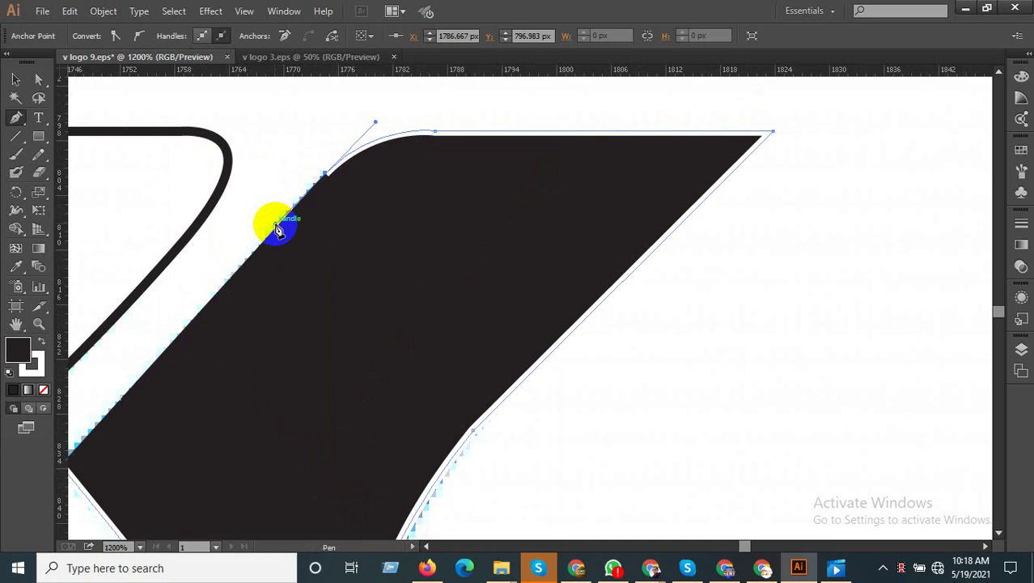
scroll(324, 220, "down", 1)
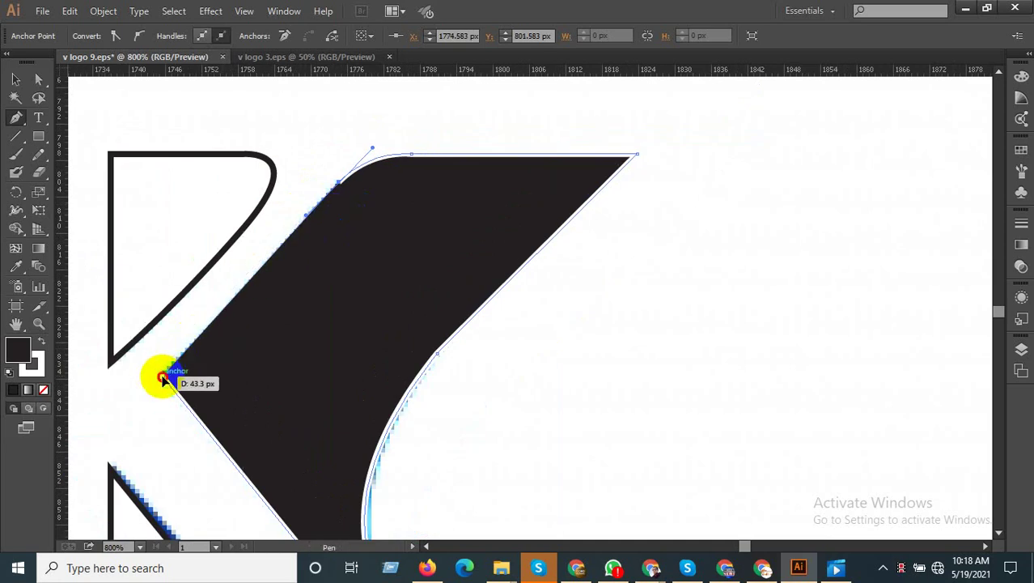
left_click(166, 381)
scroll(324, 293, "down", 2)
left_click(45, 211)
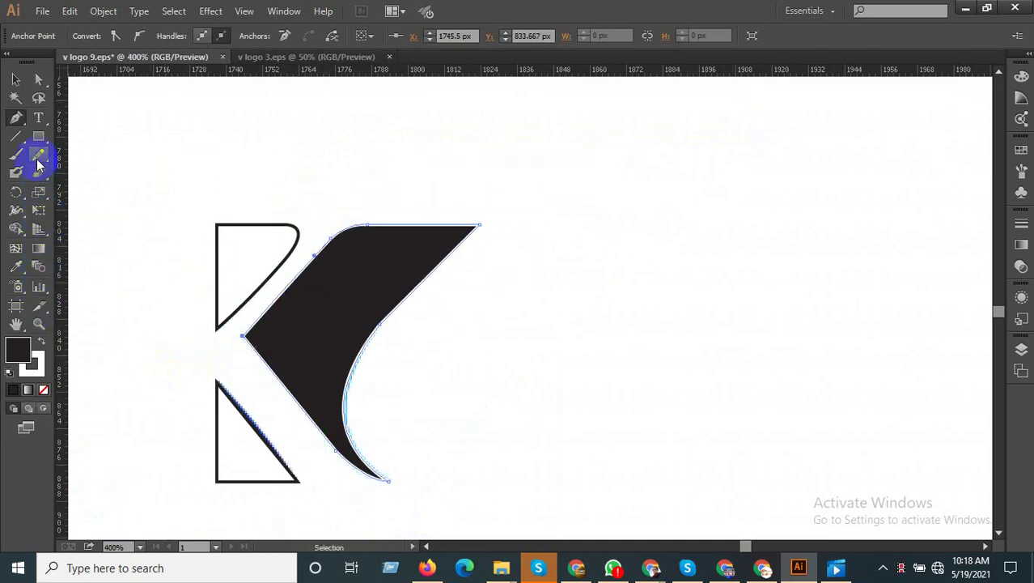
Smooth the wing's rounded top-left corner and lower-left edge with the Smooth tool.
left_click(97, 171)
scroll(238, 240, "up", 1)
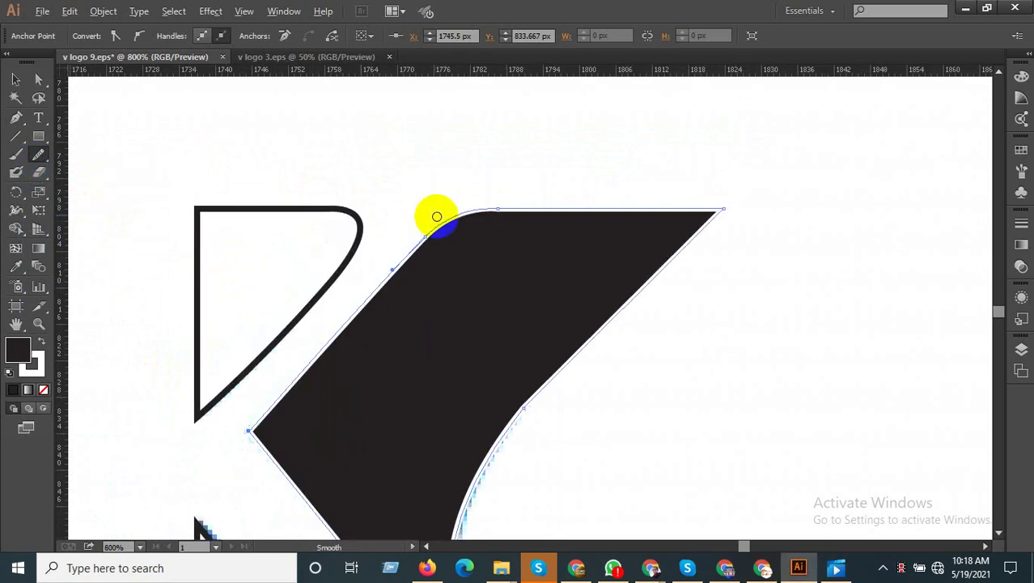
left_click_drag(436, 216, 512, 208)
scroll(512, 208, "down", 1)
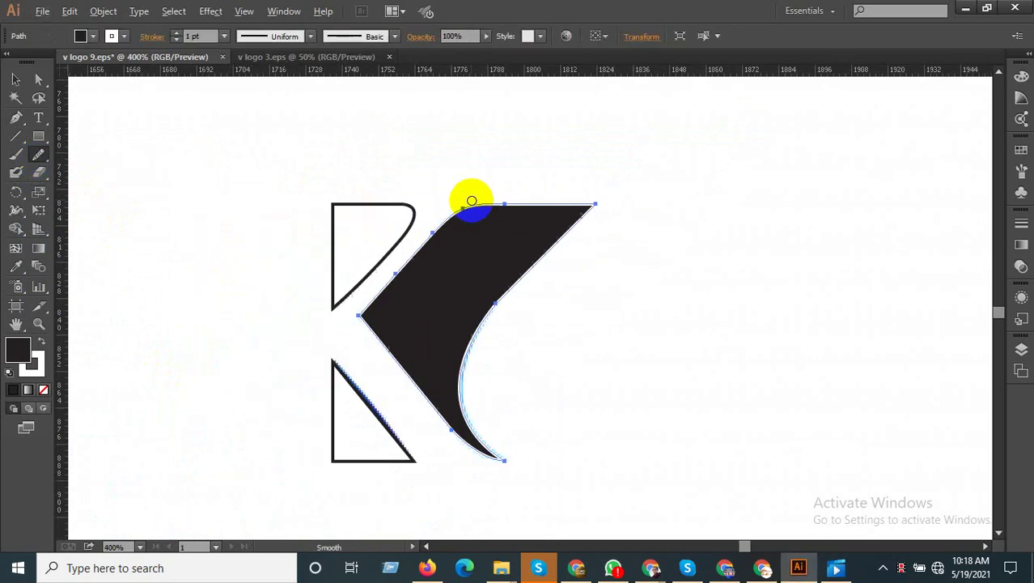
scroll(489, 453, "up", 1)
left_click_drag(400, 446, 368, 398)
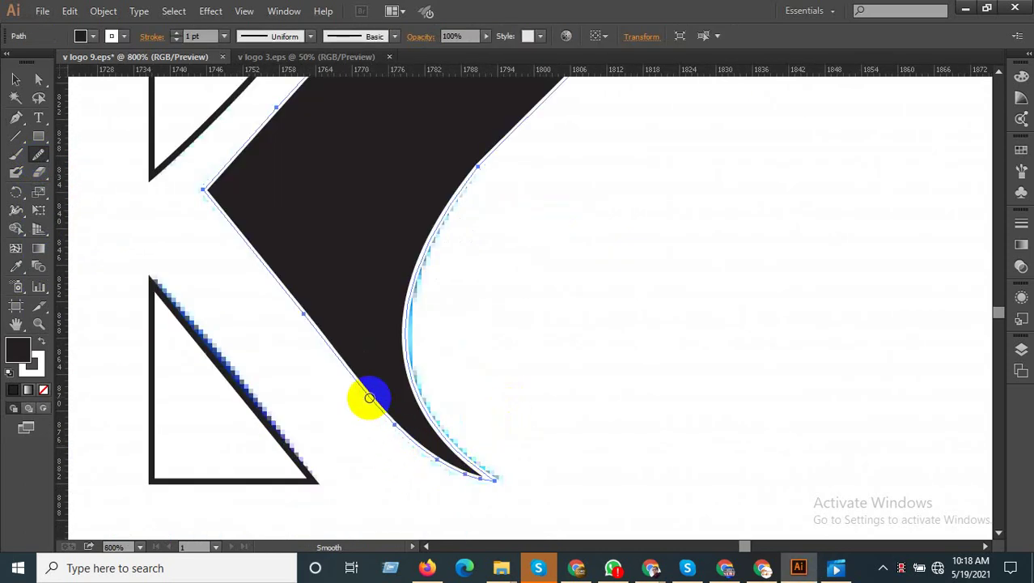
scroll(496, 418, "down", 1)
scroll(351, 254, "up", 1)
scroll(405, 219, "up", 1)
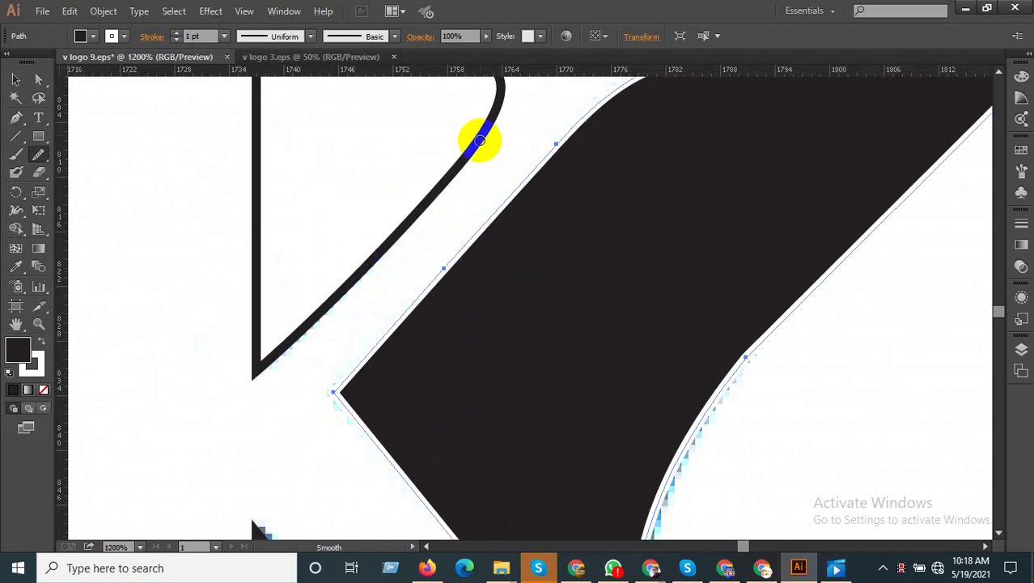
scroll(404, 271, "down", 1)
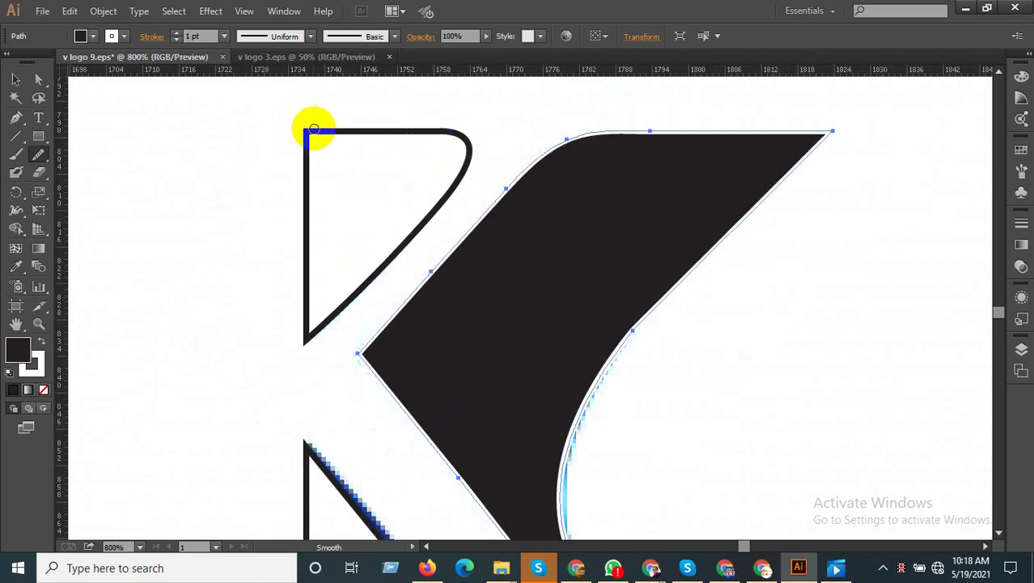
Select the upper-left outline and smooth its curved diagonal edge.
left_click(16, 78)
left_click(360, 131)
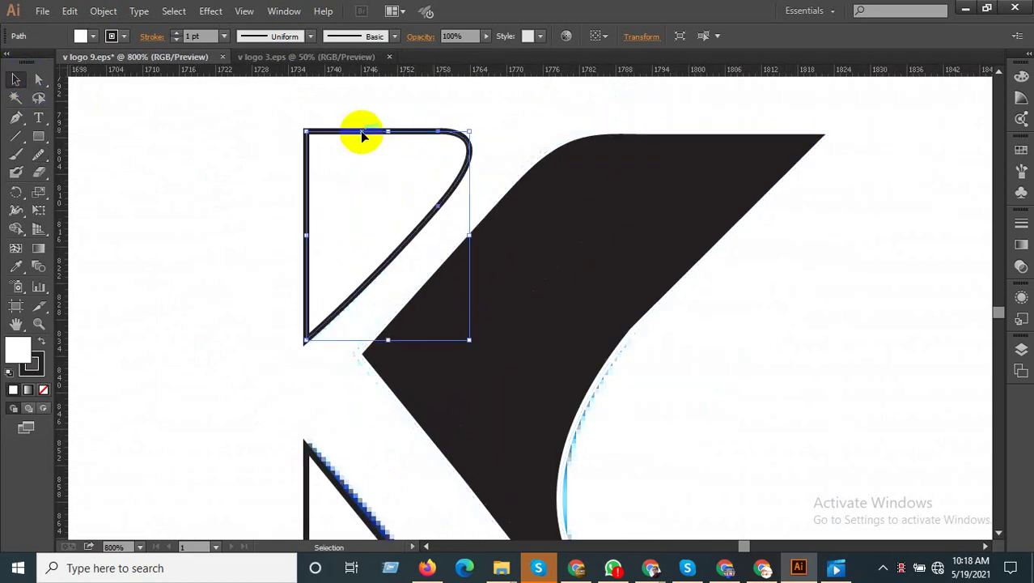
left_click(40, 156)
mouse_move(448, 196)
left_mouse_down()
mouse_move(401, 231)
mouse_move(409, 267)
mouse_move(365, 282)
mouse_move(452, 173)
mouse_move(350, 298)
mouse_move(420, 230)
mouse_move(347, 306)
mouse_move(462, 192)
left_mouse_up()
scroll(469, 194, "down", 3)
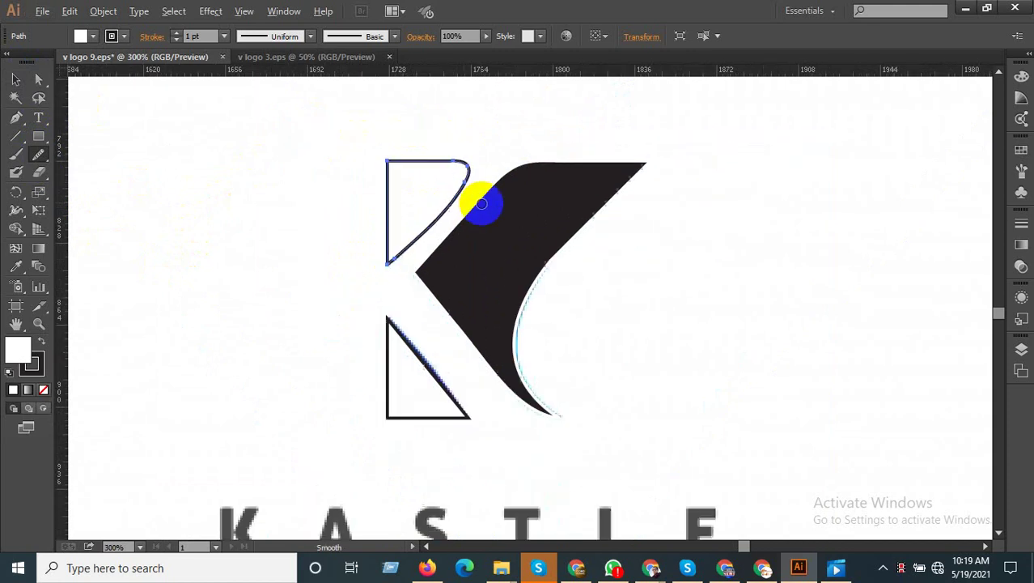
scroll(462, 318, "down", 2)
scroll(413, 407, "up", 4)
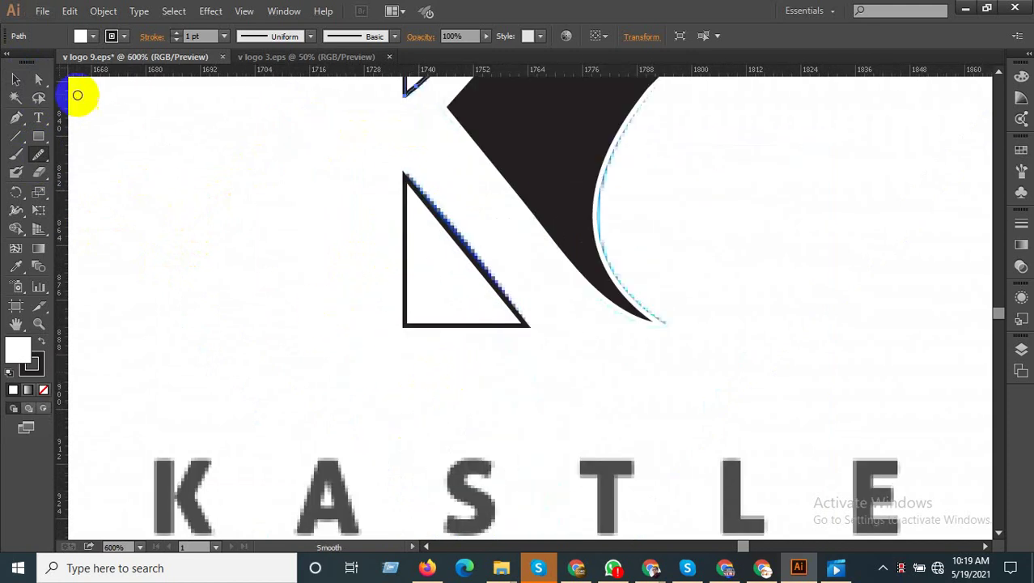
Select the triangle, black wing and both outlines, then eyedropper the right-hand K's blue onto them.
left_click(15, 79)
scroll(259, 280, "down", 2)
left_click(370, 273)
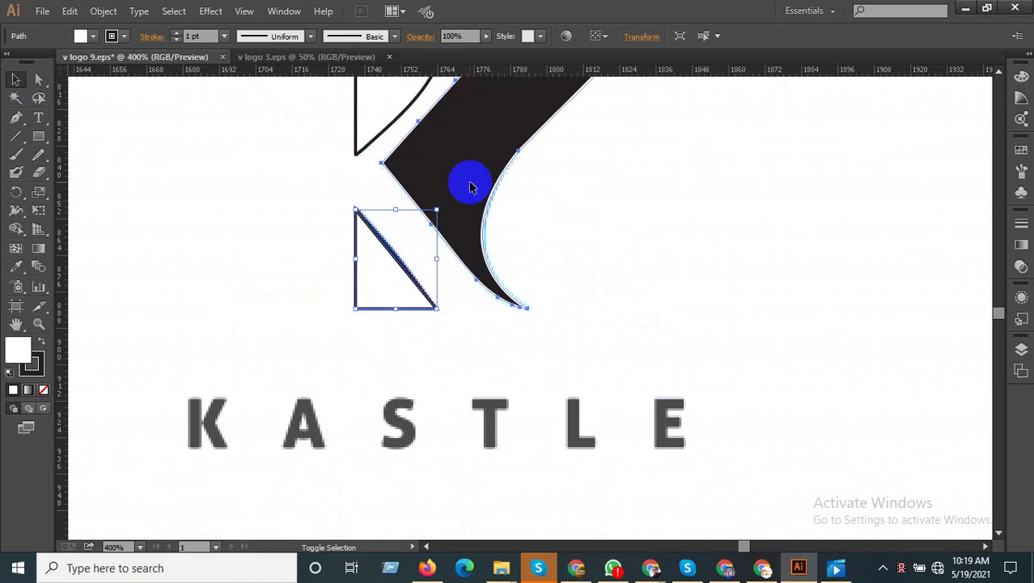
left_click(469, 178, "shift")
left_click(395, 121, "shift")
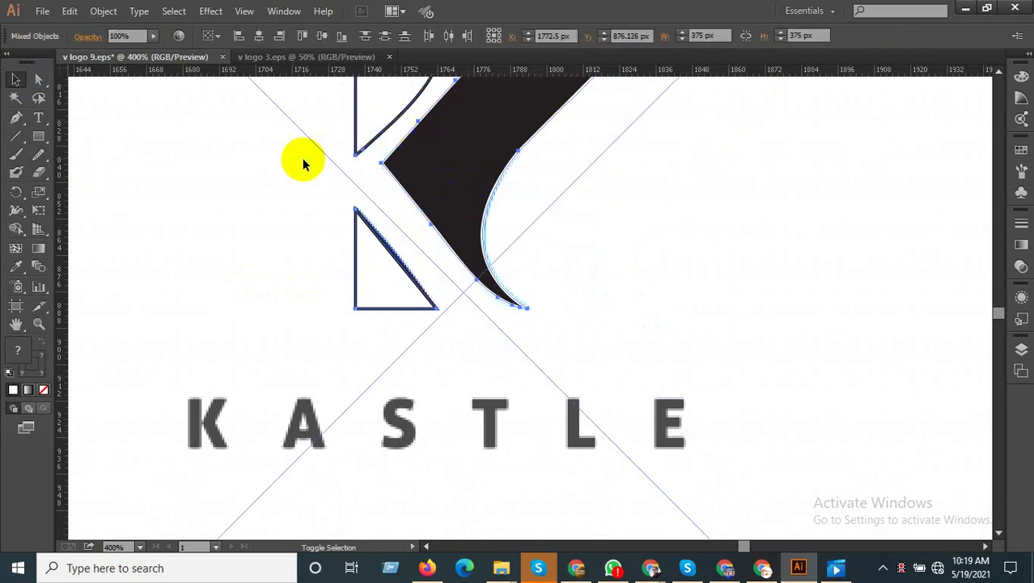
scroll(529, 284, "down", 3)
left_click(503, 293, "shift")
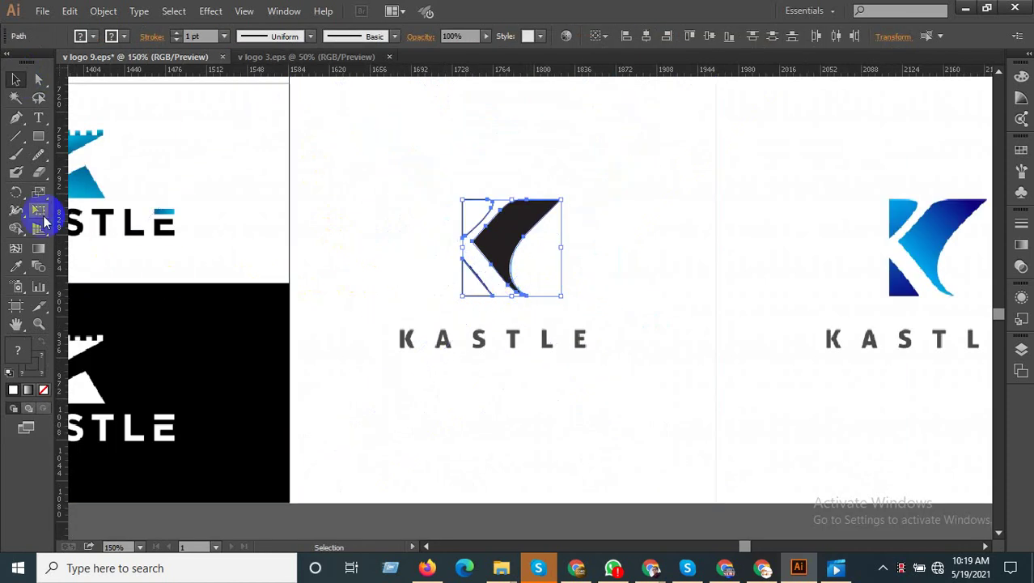
left_click(16, 267)
left_click(926, 231)
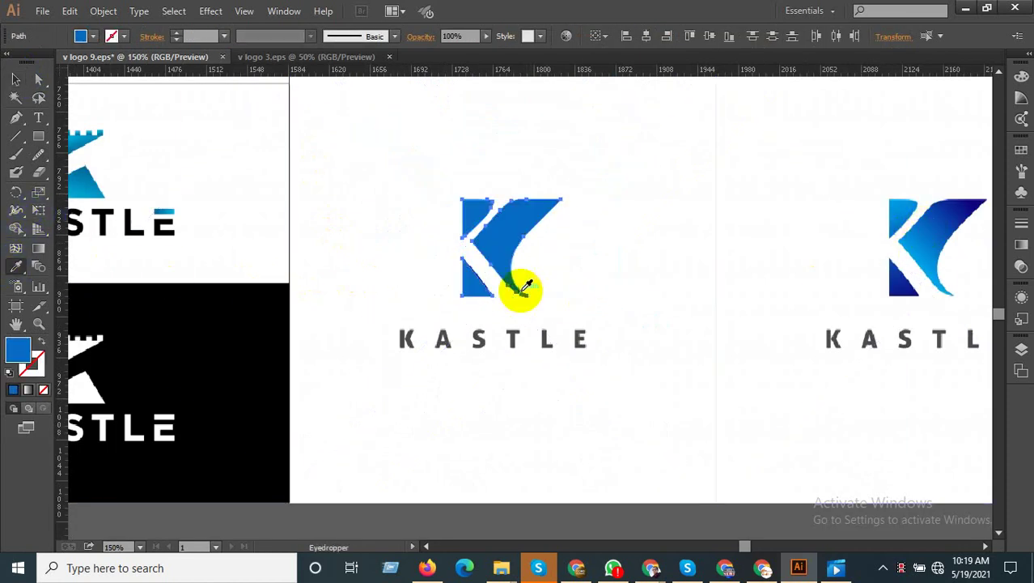
left_click(16, 79)
scroll(836, 287, "up", 2)
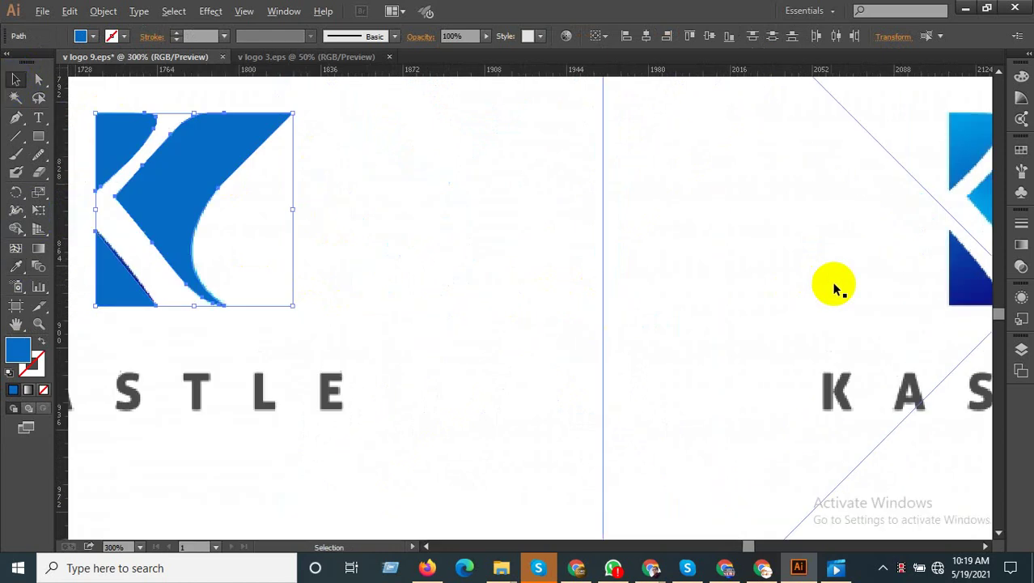
scroll(577, 324, "down", 3)
scroll(567, 361, "left", 3)
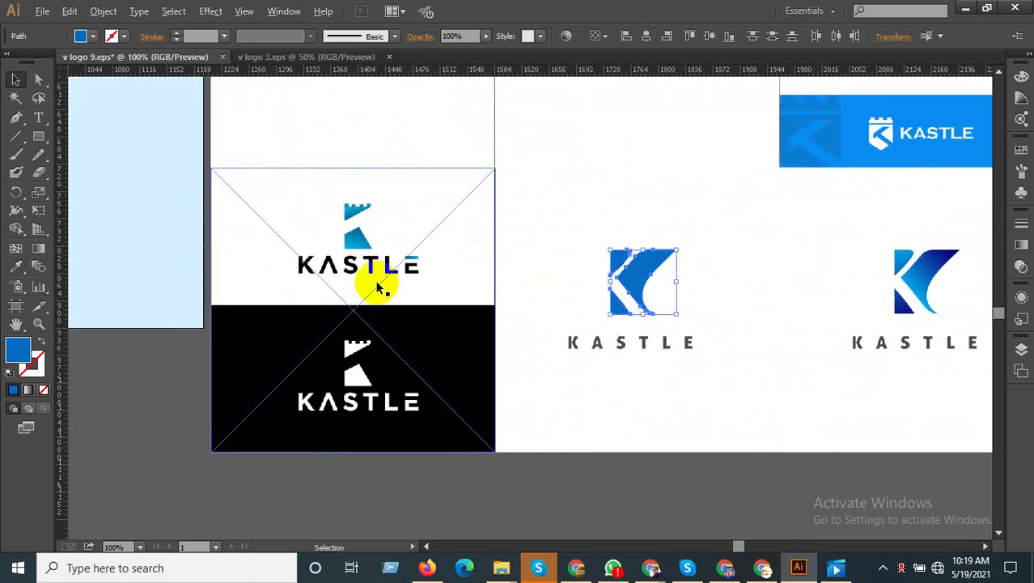
Trace the crowned K's four-cornered lower shape with the Pen tool.
scroll(377, 287, "up", 2)
scroll(312, 213, "up", 1)
scroll(484, 296, "up", 1)
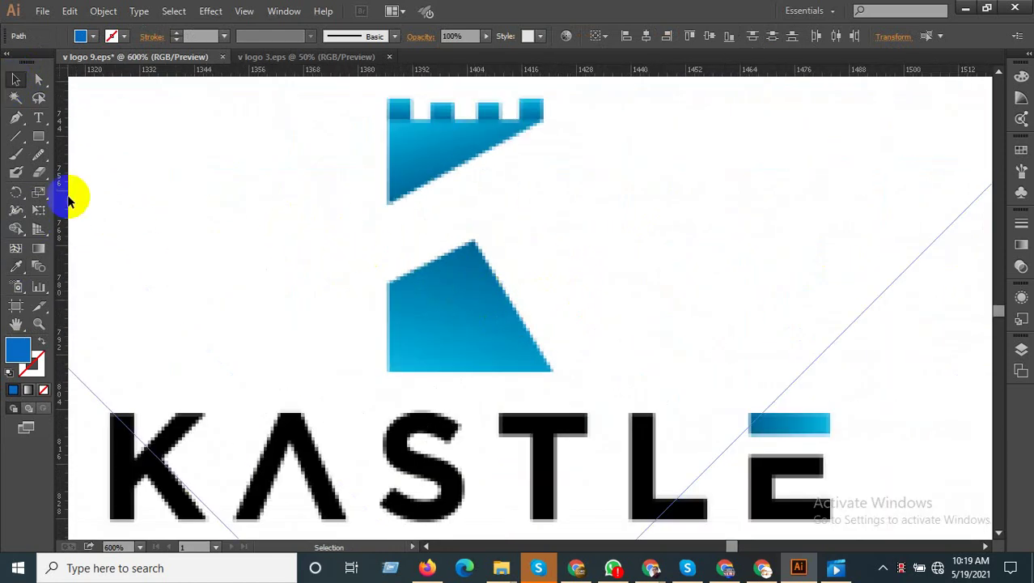
left_click(16, 122)
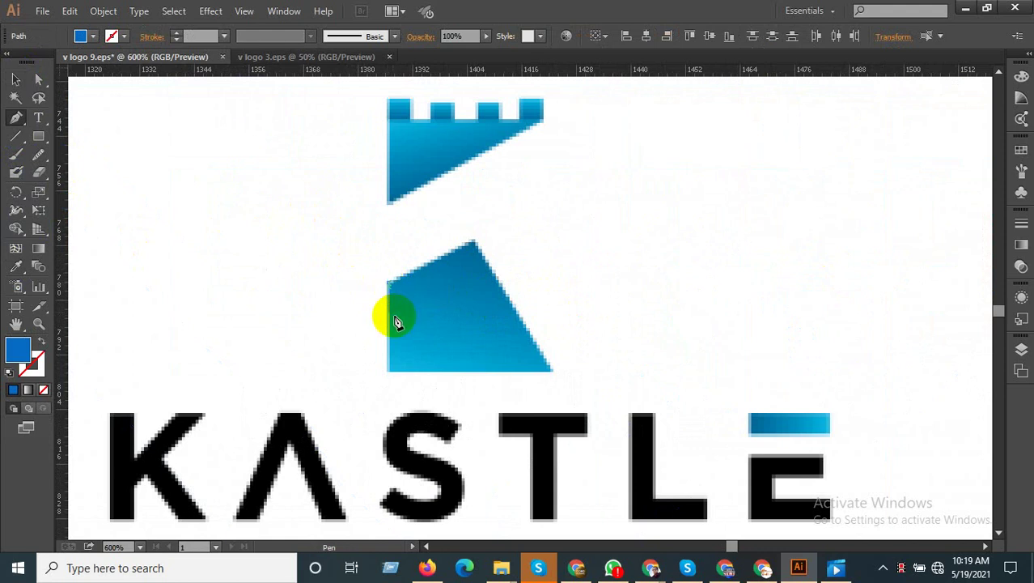
left_click(391, 370)
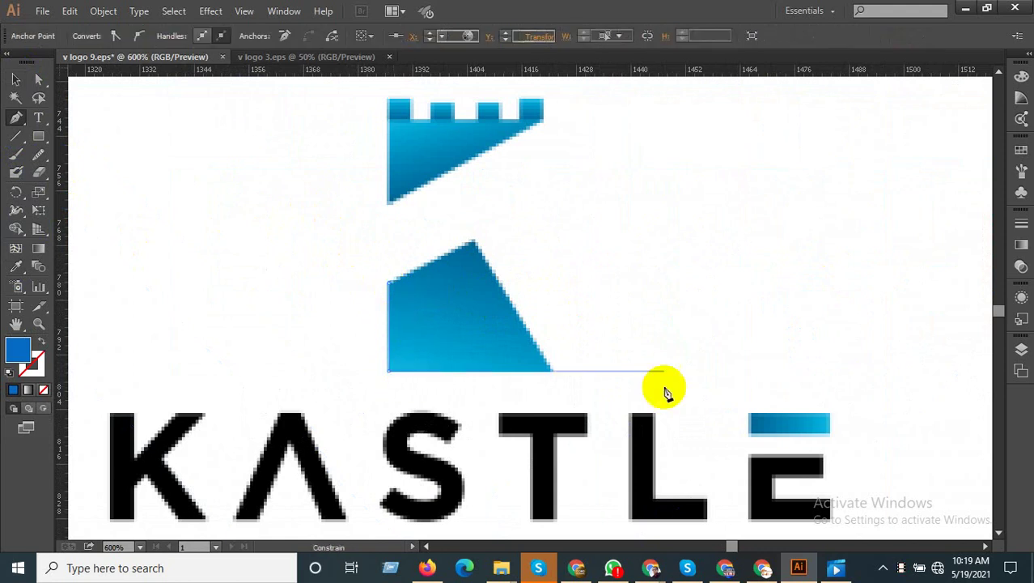
left_click(558, 370)
left_click(475, 242)
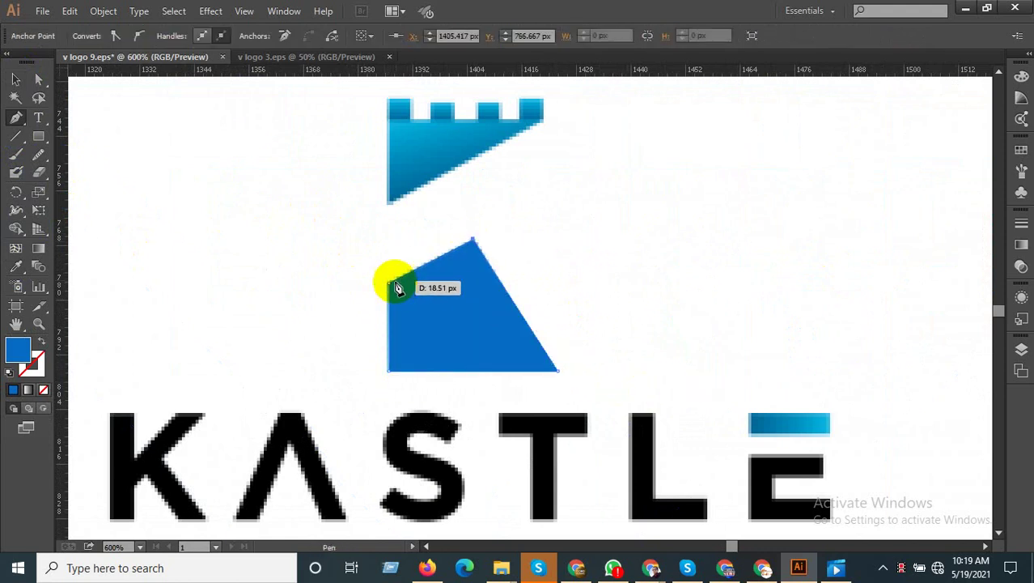
left_click(391, 284)
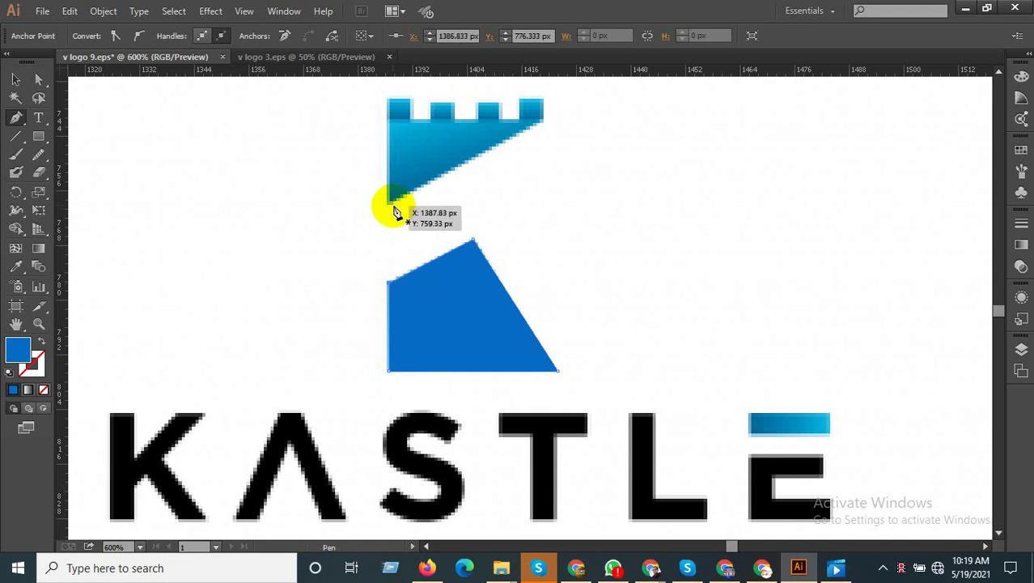
Draw a first crown triangle path, then undo the misdrawn attempt and deselect.
left_click(391, 206)
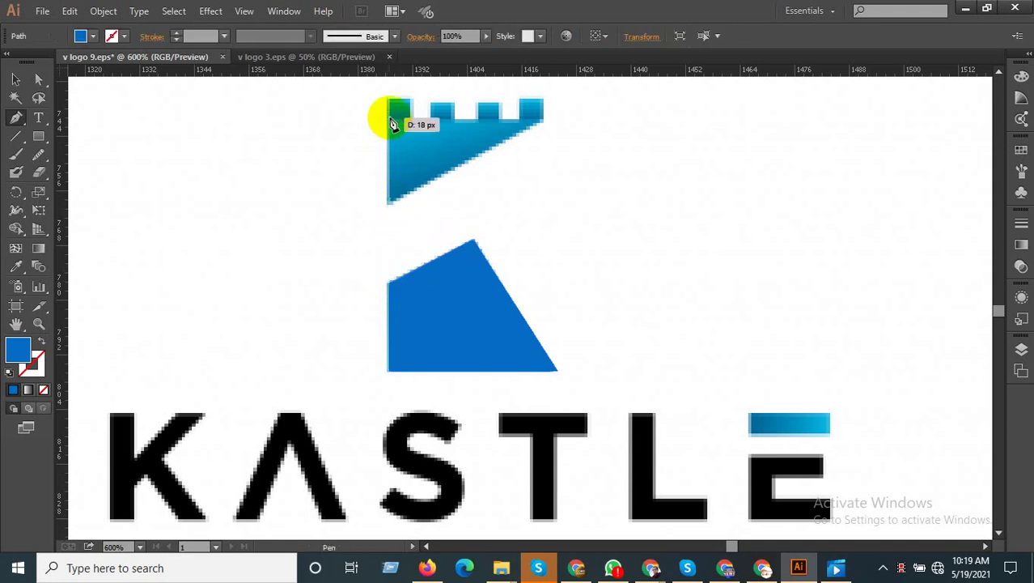
left_click(541, 124)
left_click(394, 205)
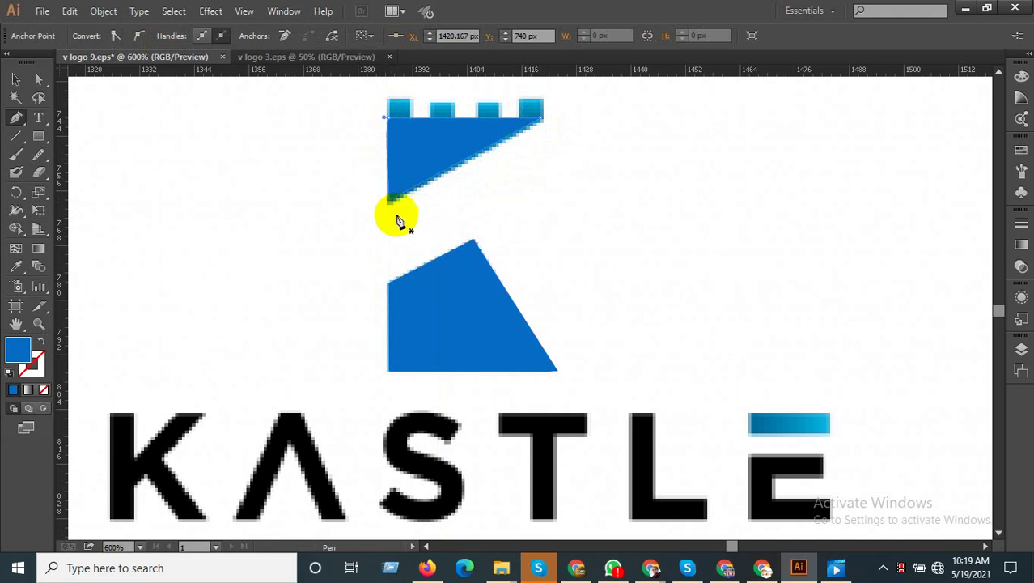
scroll(400, 267, "down", 3)
scroll(312, 198, "up", 3)
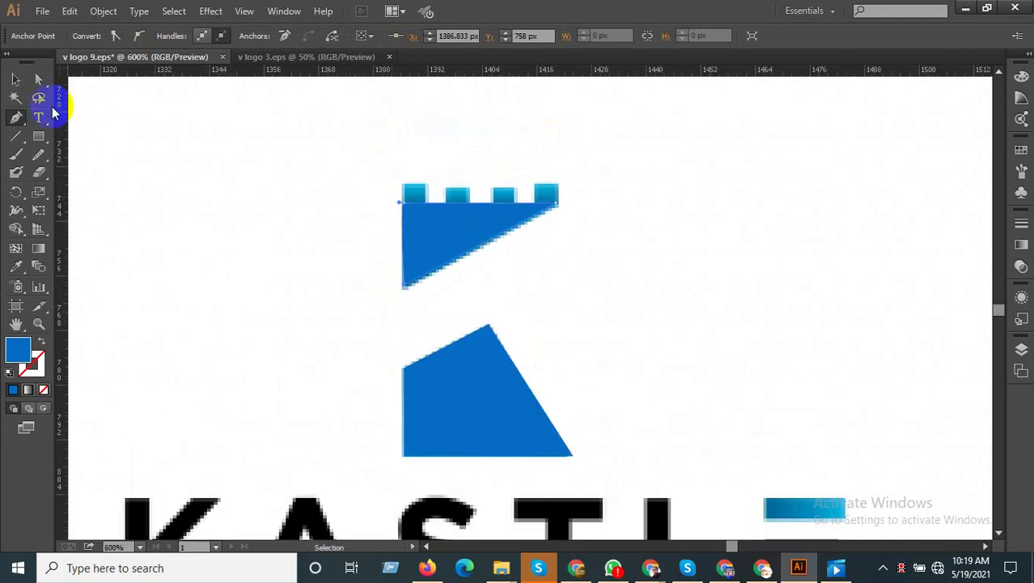
scroll(416, 194, "up", 2)
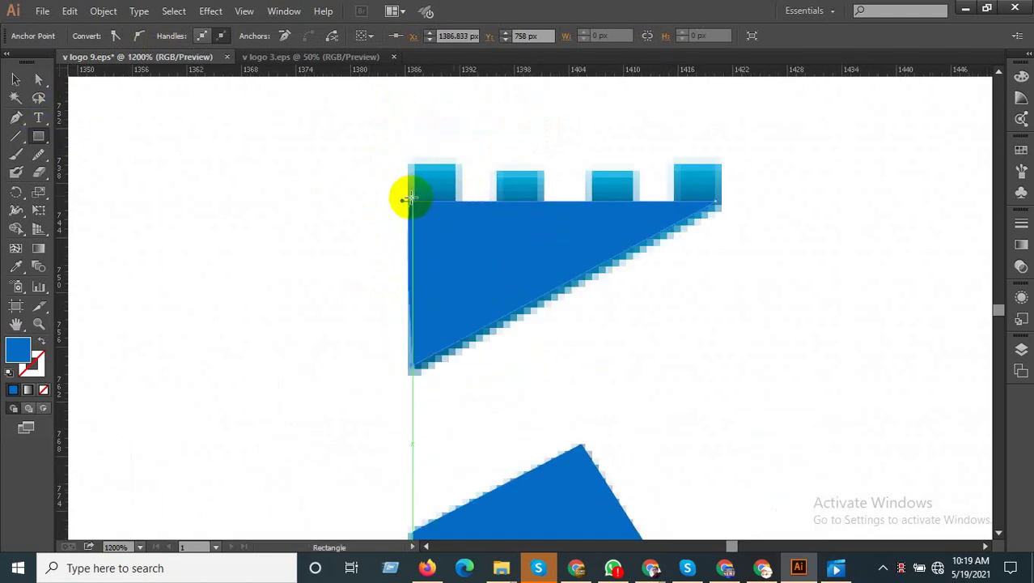
scroll(437, 218, "up", 1)
key("ctrl+z")
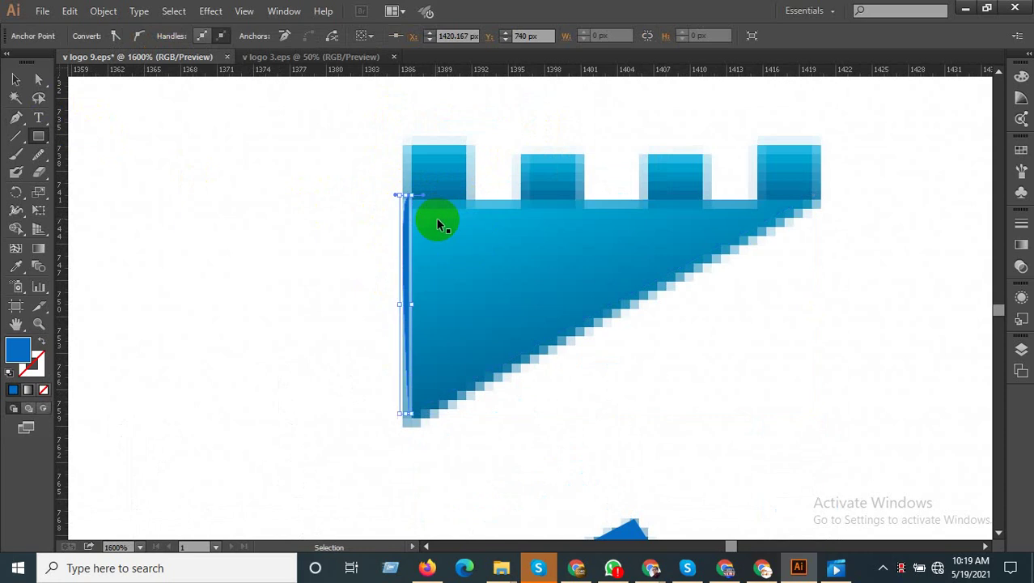
key("ctrl+z")
left_click(467, 255)
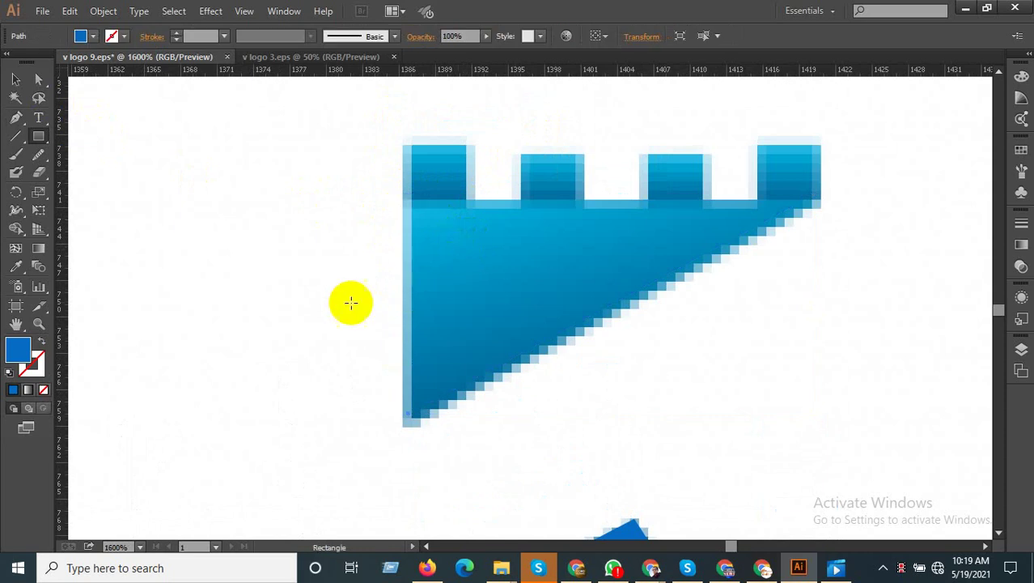
Redraw the crown triangle as a closed blue path, then select the reference image beneath.
left_click(22, 122)
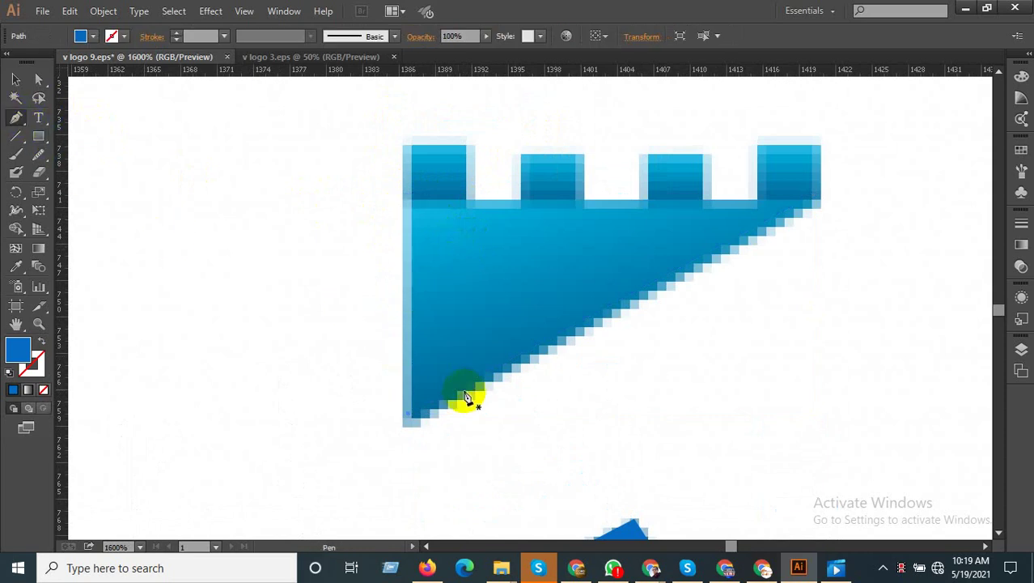
left_click(411, 418)
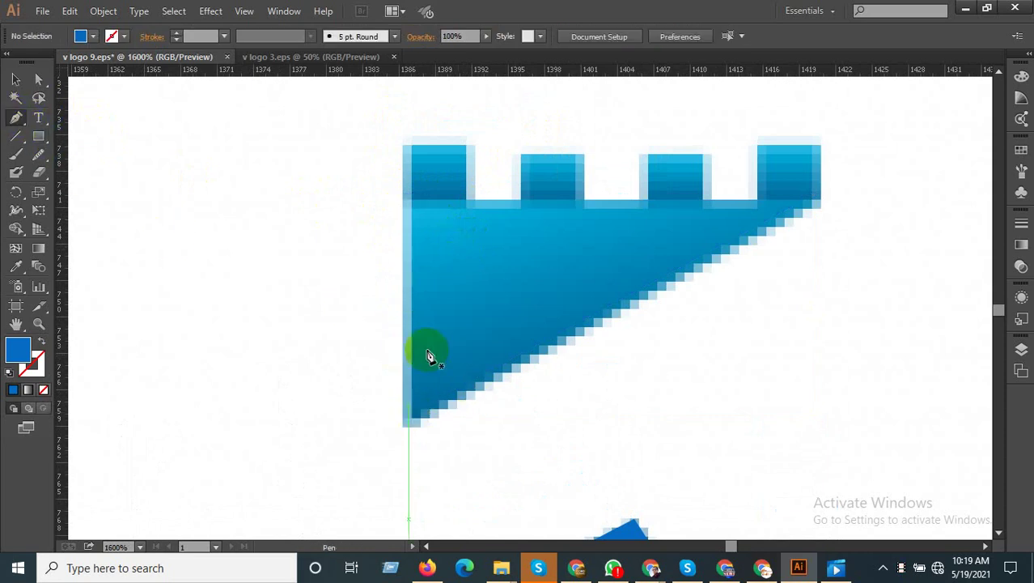
left_click(407, 204)
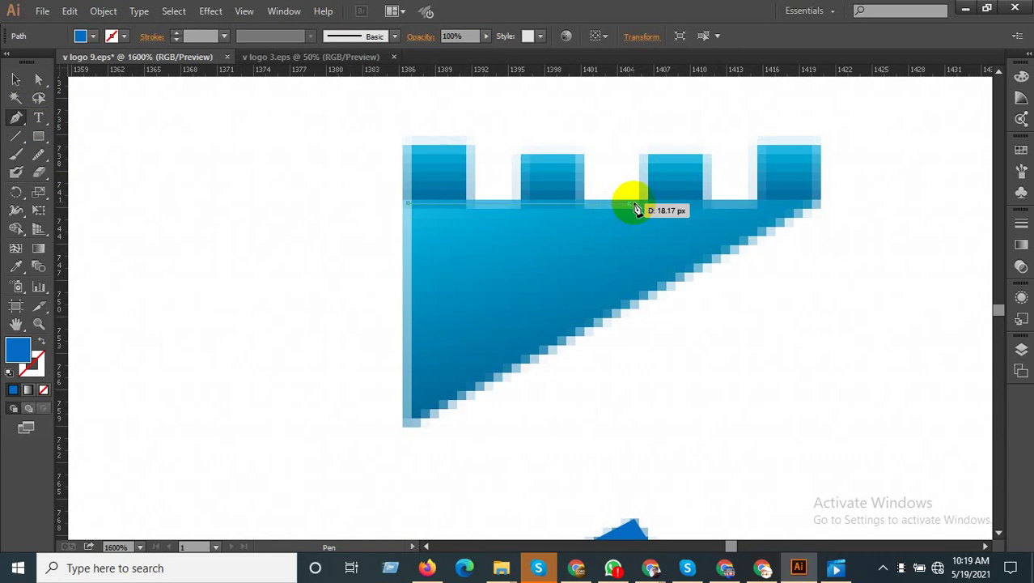
left_click(821, 206)
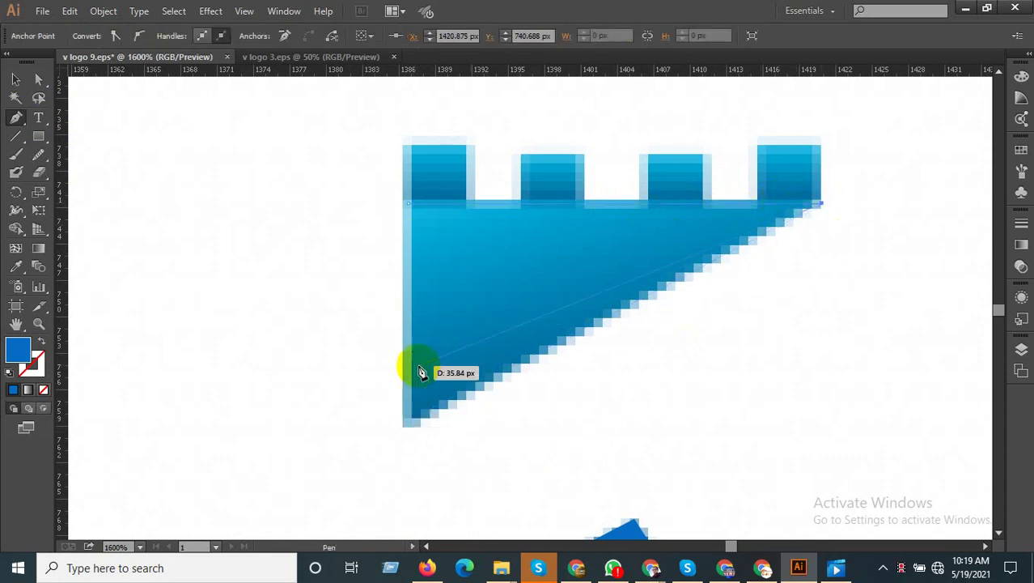
scroll(457, 227, "down", 1, "alt")
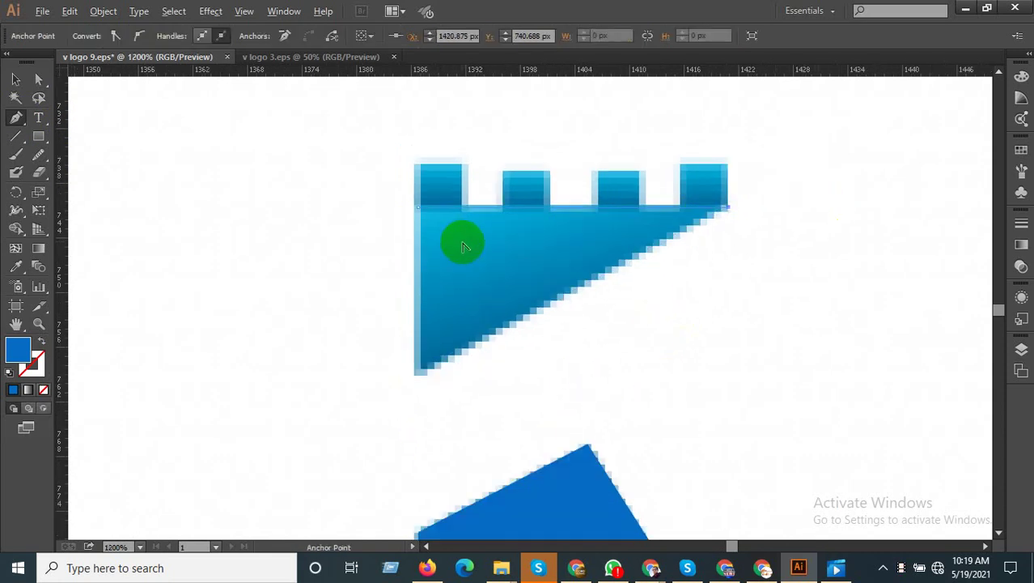
left_click(417, 377)
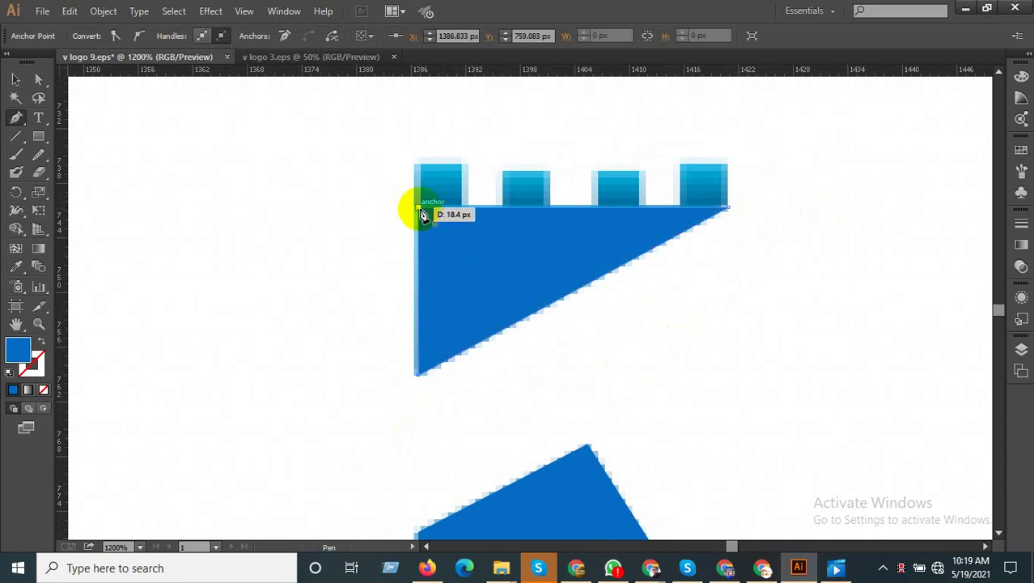
left_click(419, 212)
left_click(16, 79)
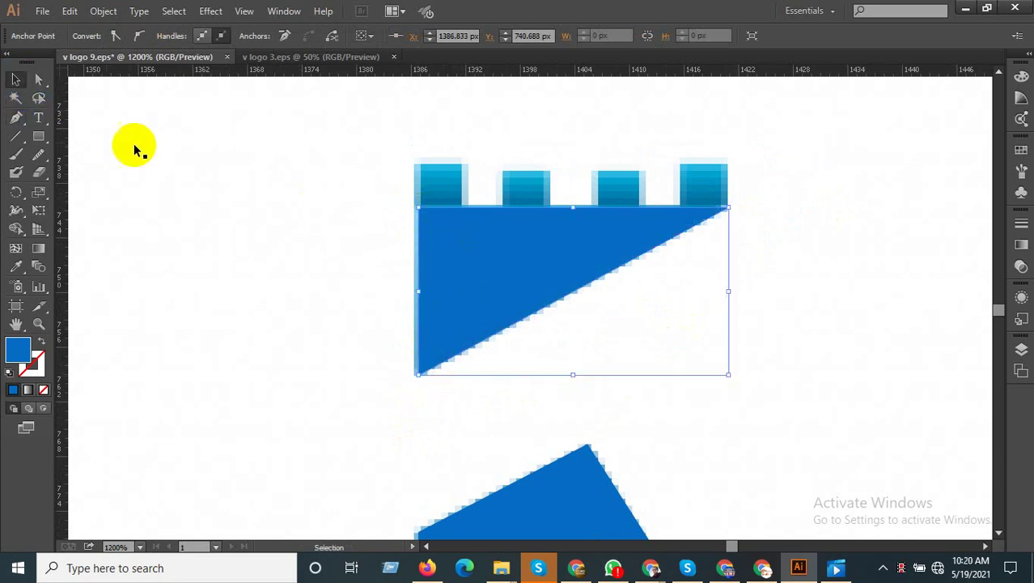
left_click(392, 173)
Draw a blue rectangle over the first crown battlement tooth.
scroll(391, 173, "up", 2)
left_click(38, 136)
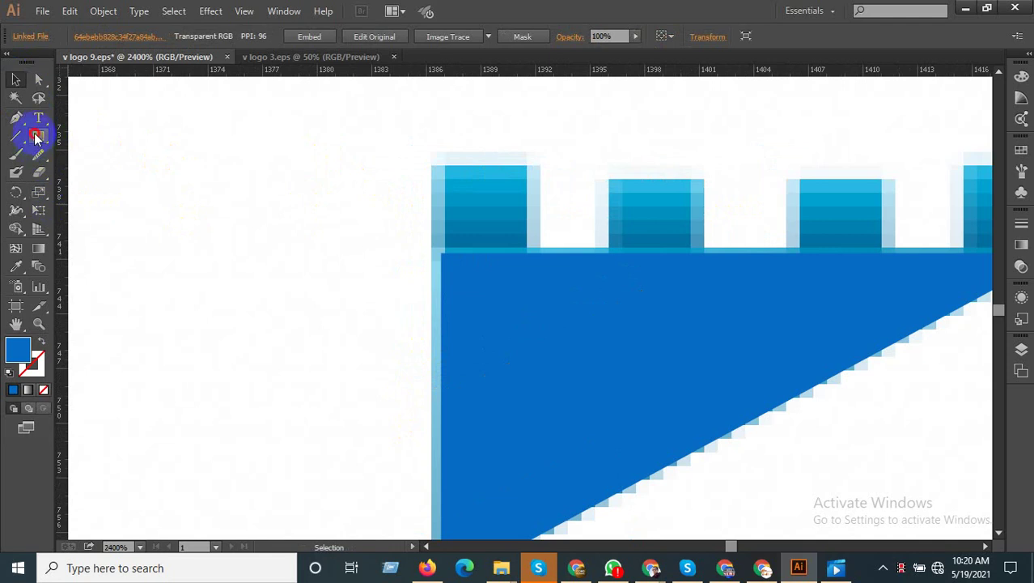
left_click_drag(441, 252, 532, 165)
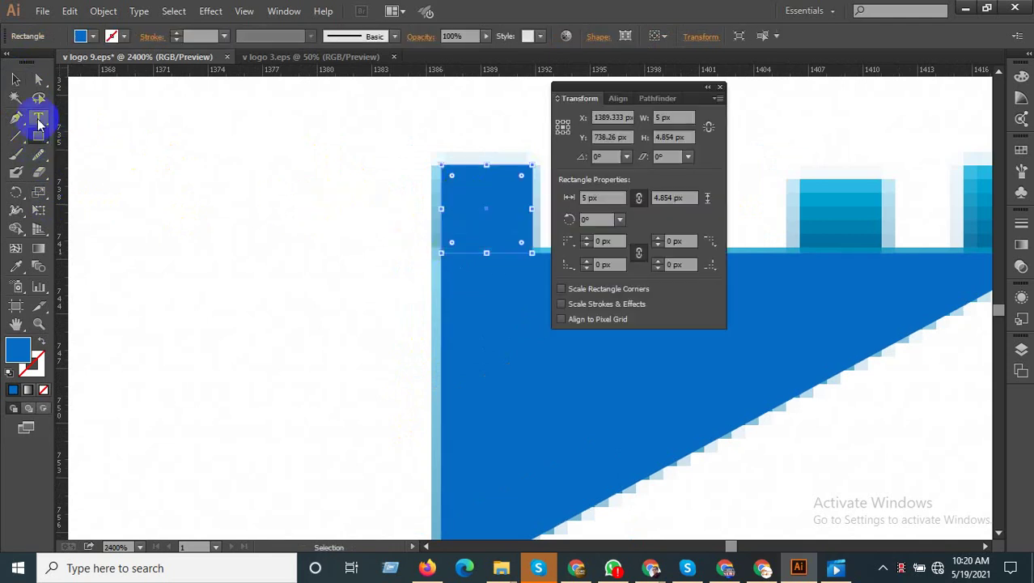
left_click(15, 79)
scroll(253, 309, "down", 2)
Duplicate the tooth rectangle onto the remaining battlement teeth and nudge the copies into place.
left_click_drag(377, 294, 473, 279)
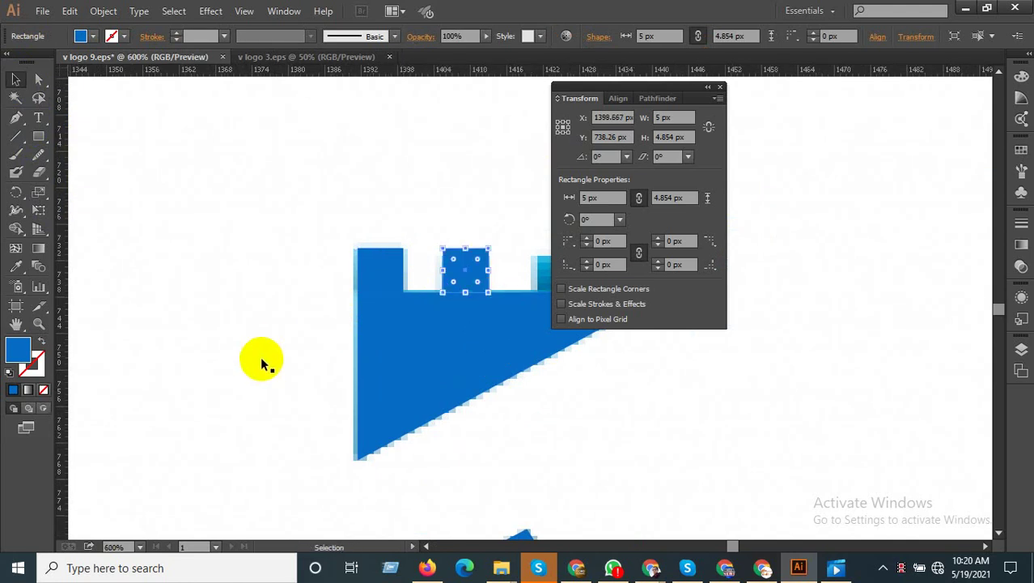
scroll(261, 363, "down", 2)
scroll(518, 335, "up", 2)
key("ctrl+d")
key("ctrl+d")
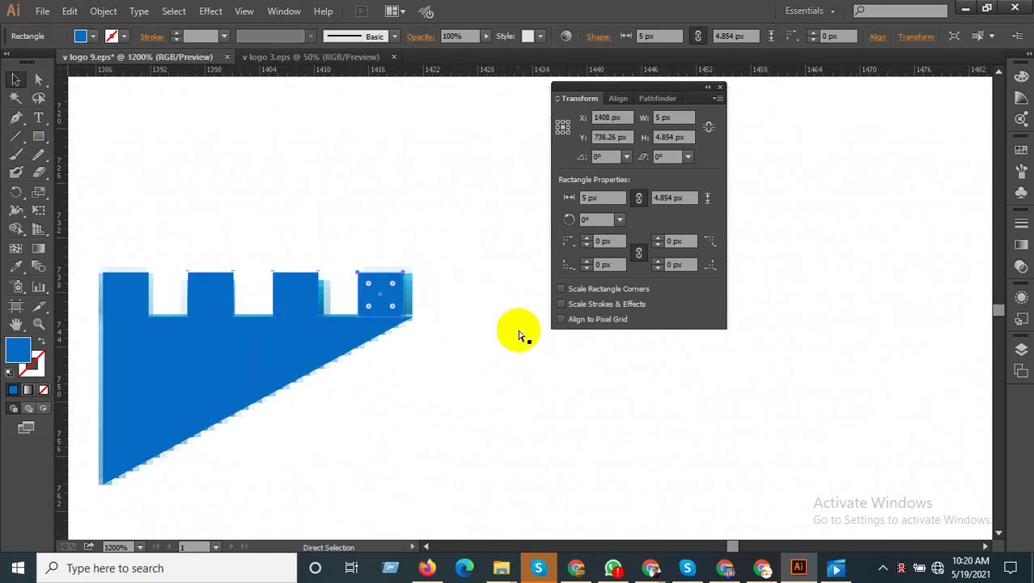
scroll(376, 315, "up", 5)
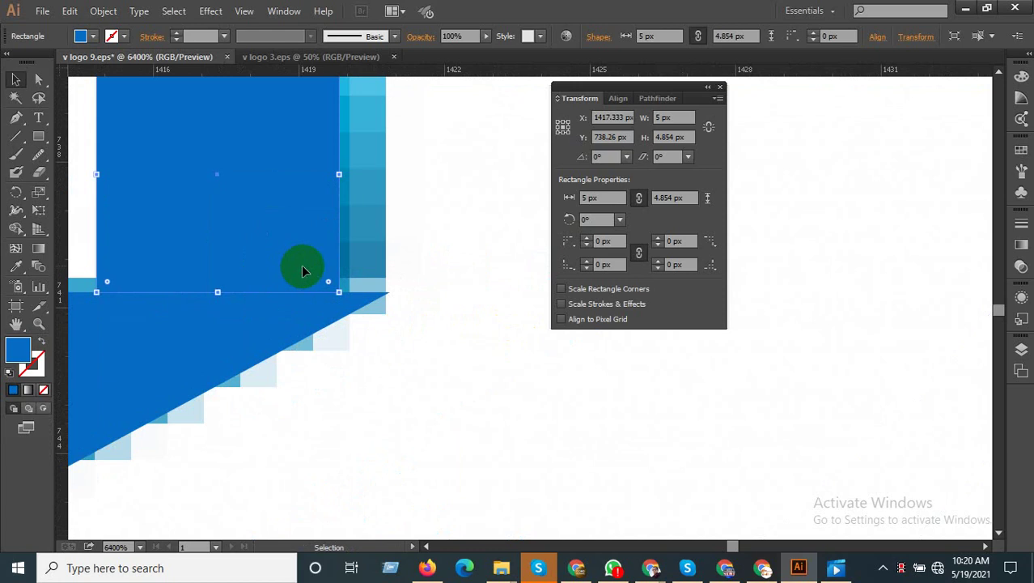
left_click_drag(306, 267, 353, 268)
scroll(462, 370, "down", 2)
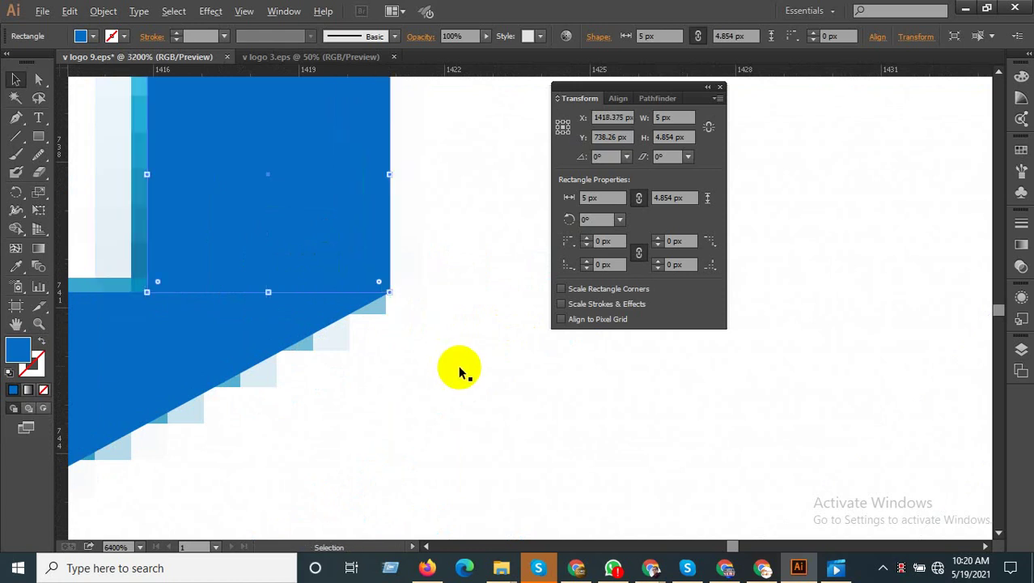
scroll(476, 372, "down", 1)
scroll(476, 372, "down", 1)
left_click_drag(497, 335, 328, 344)
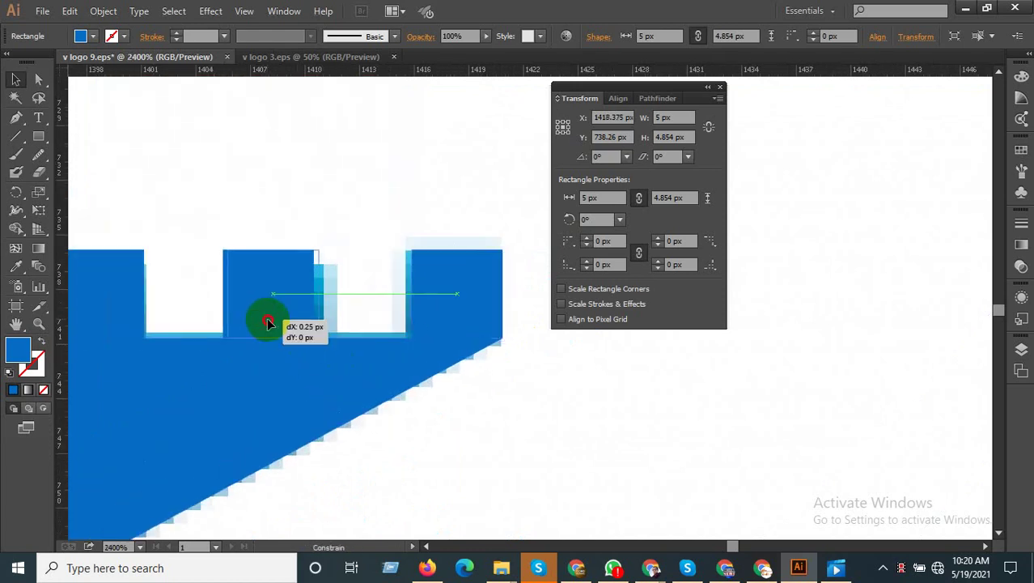
scroll(405, 364, "down", 2)
scroll(470, 391, "down", 1)
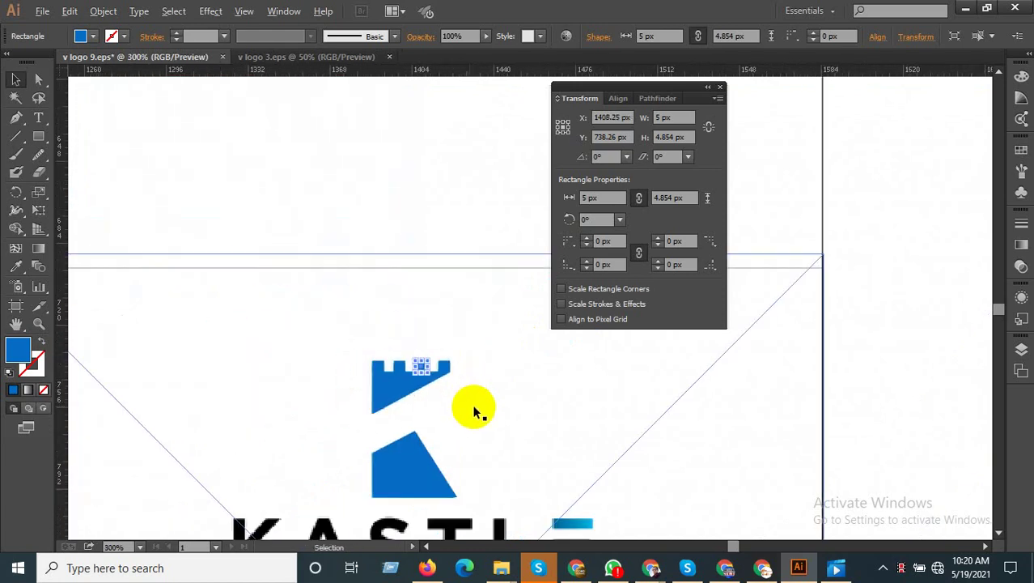
Trace the framed teal K's left stem as a closed Pen path with a curved bottom-left corner.
scroll(474, 411, "down", 1)
scroll(409, 427, "down", 2)
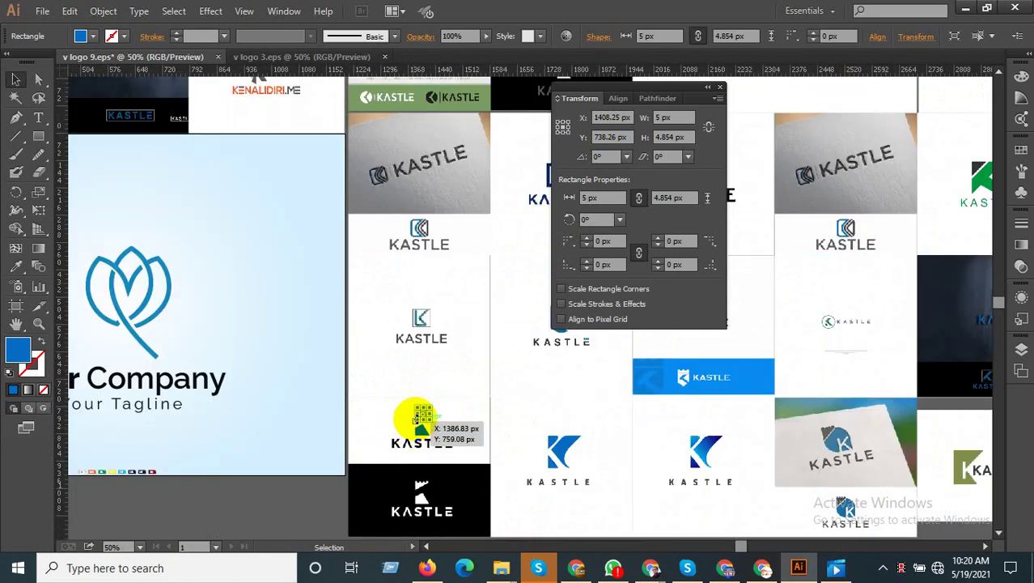
scroll(415, 334, "up", 2)
scroll(450, 277, "up", 1)
scroll(443, 285, "up", 1)
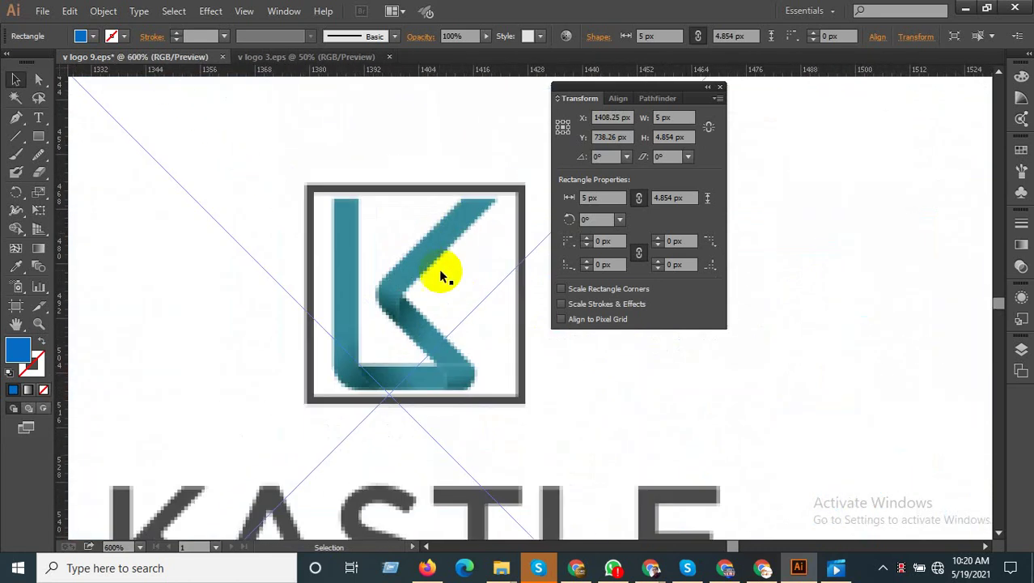
left_click(15, 119)
left_click(333, 198)
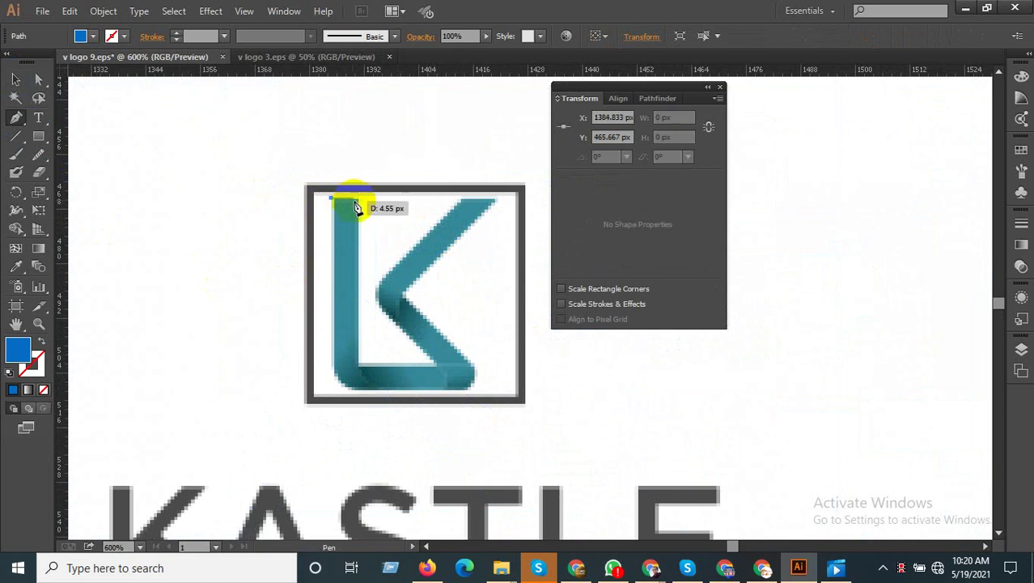
left_click(359, 197)
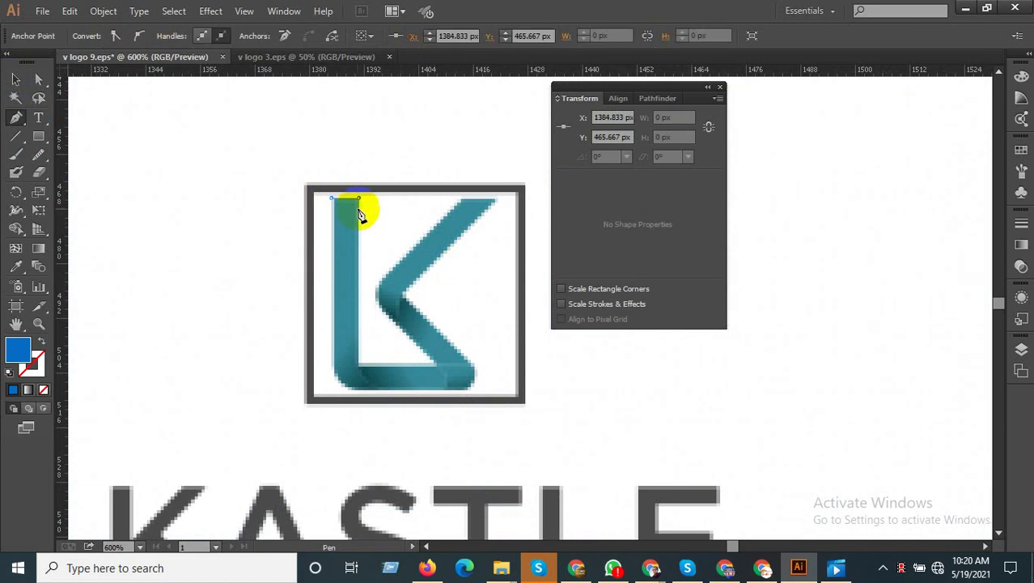
left_click(362, 372)
scroll(362, 372, "up", 1)
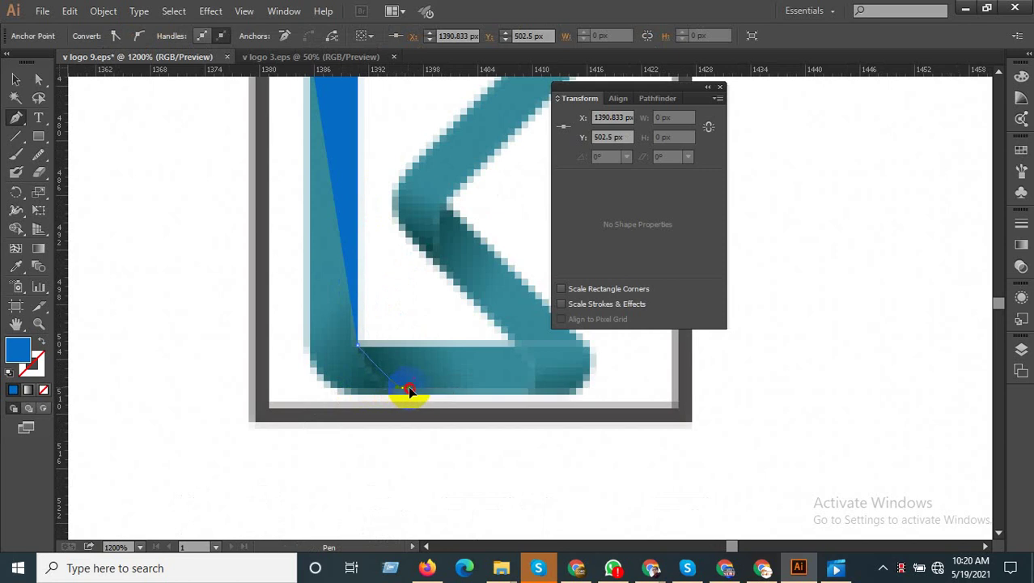
mouse_move(437, 393)
left_mouse_down()
mouse_move(335, 393)
mouse_move(301, 330)
left_mouse_up()
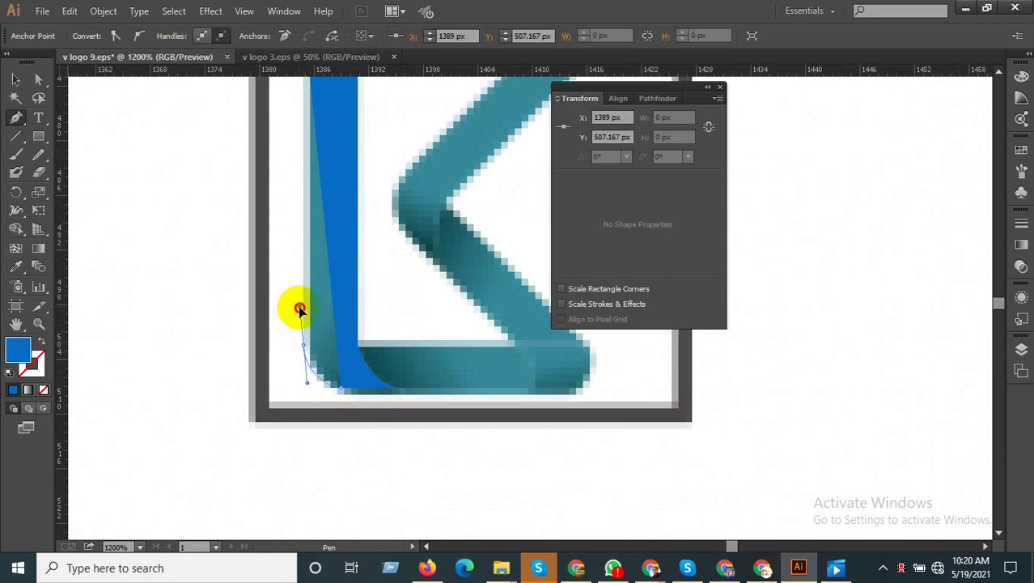
scroll(316, 339, "down", 2)
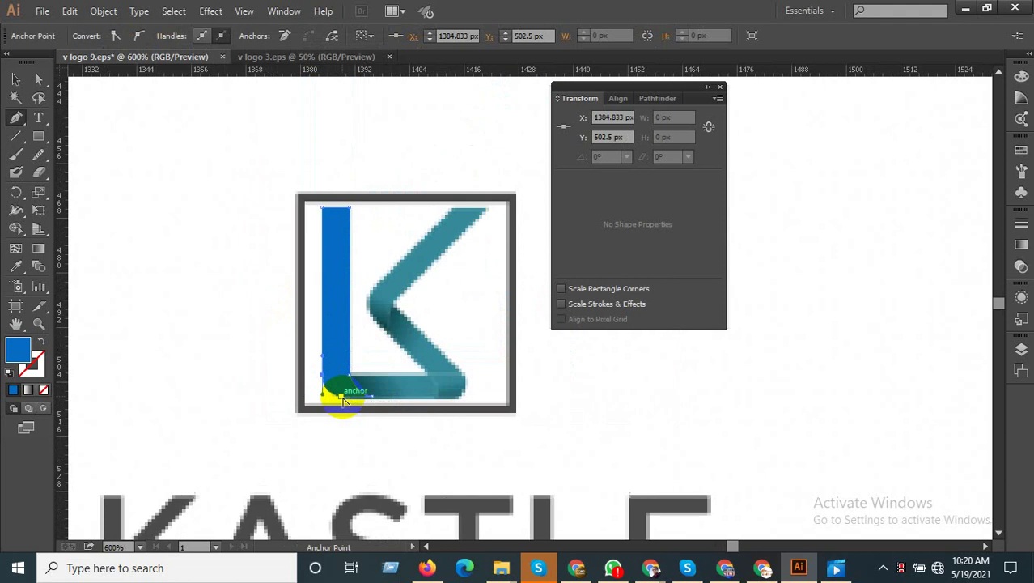
left_click(323, 212)
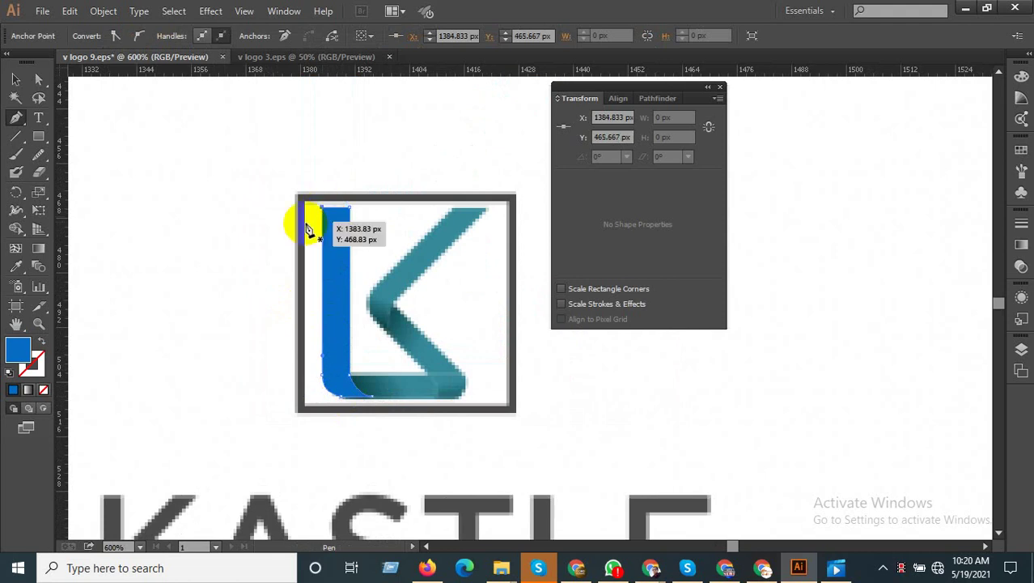
Trace the teal K's bottom bar as a blue Pen shape with curved ends.
left_click(16, 79)
left_click(430, 369)
scroll(429, 369, "up", 1)
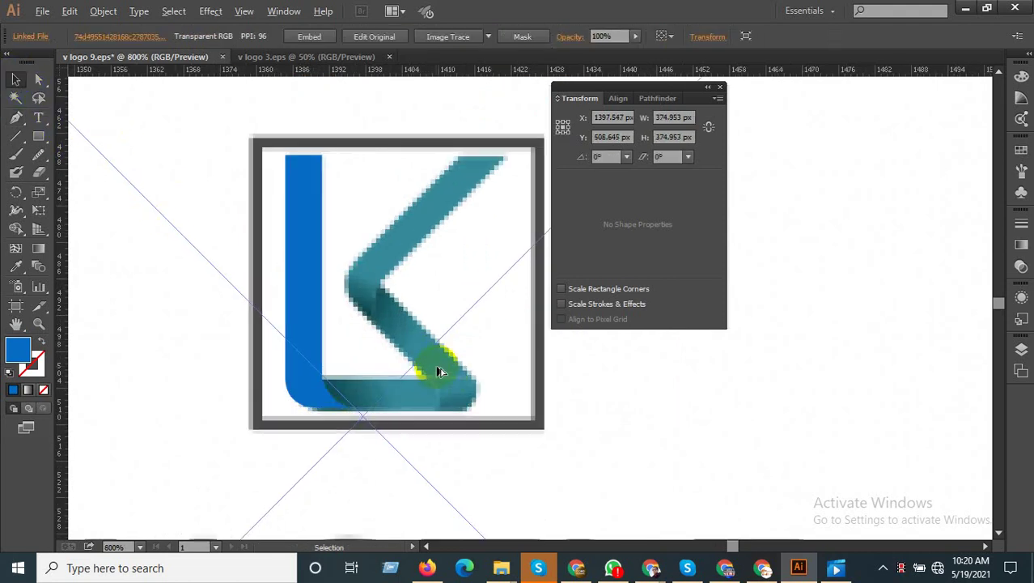
left_click(18, 119)
scroll(439, 427, "up", 2)
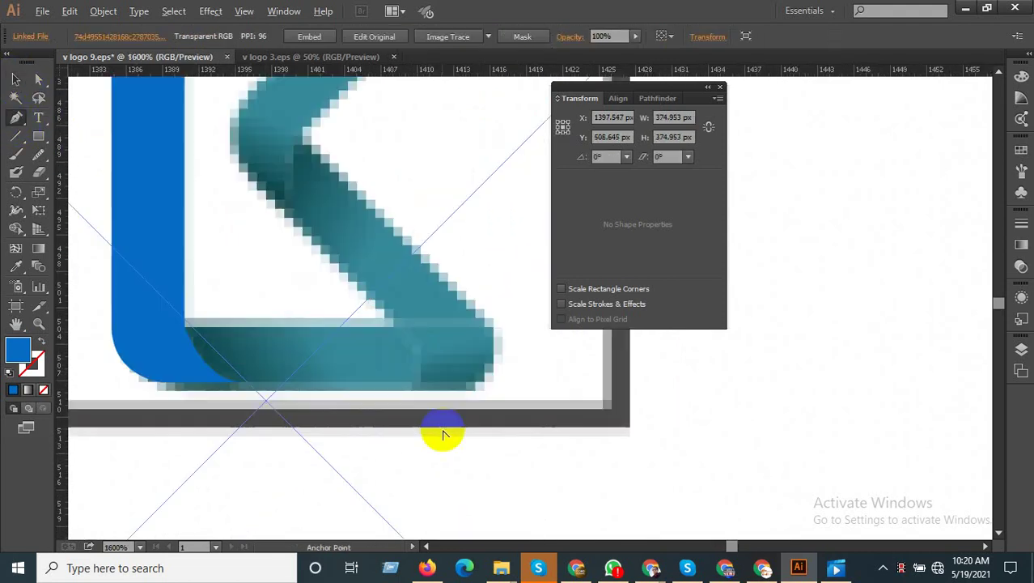
left_click_drag(187, 327, 382, 341)
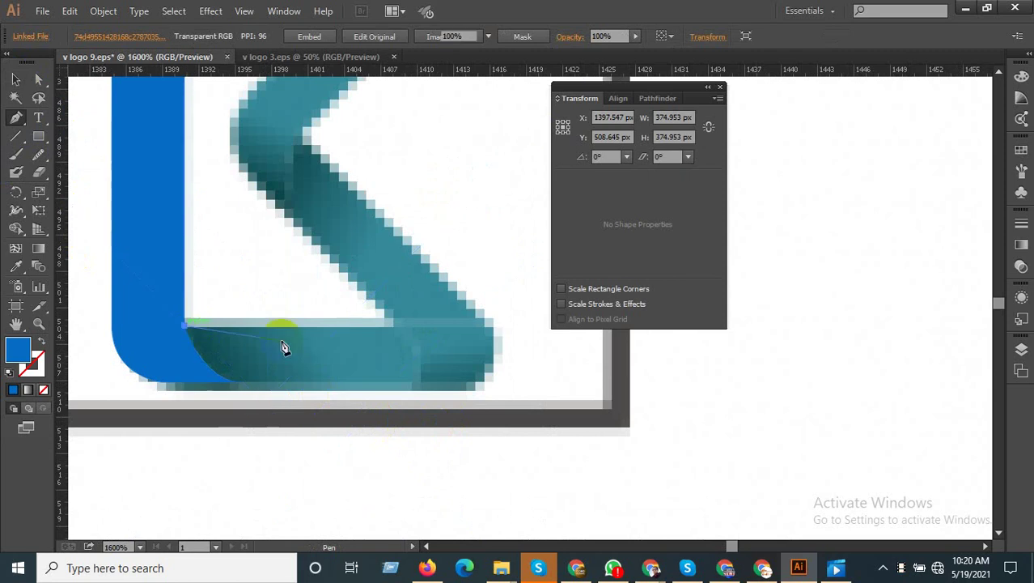
left_click(396, 325)
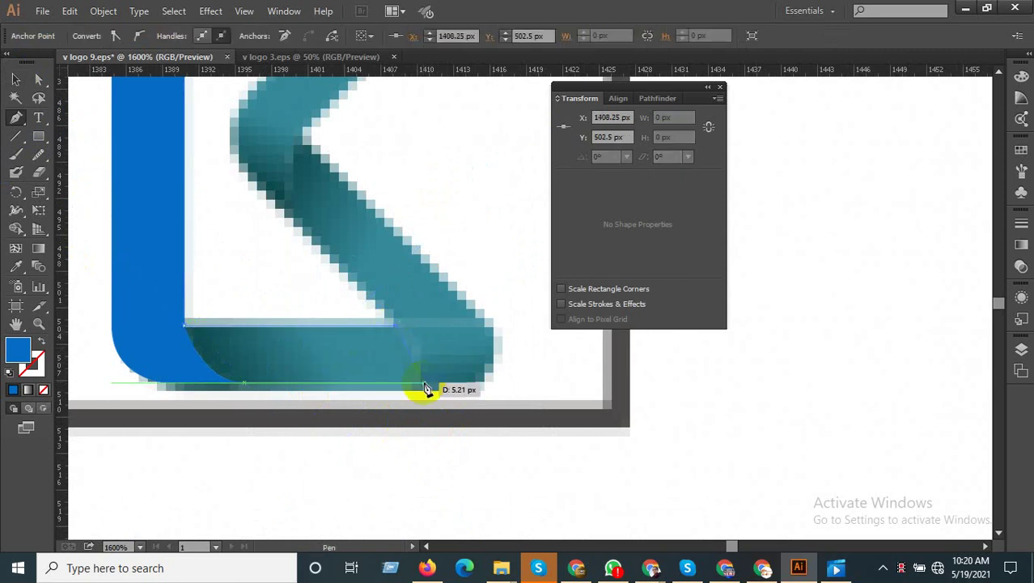
left_click_drag(423, 384, 432, 437)
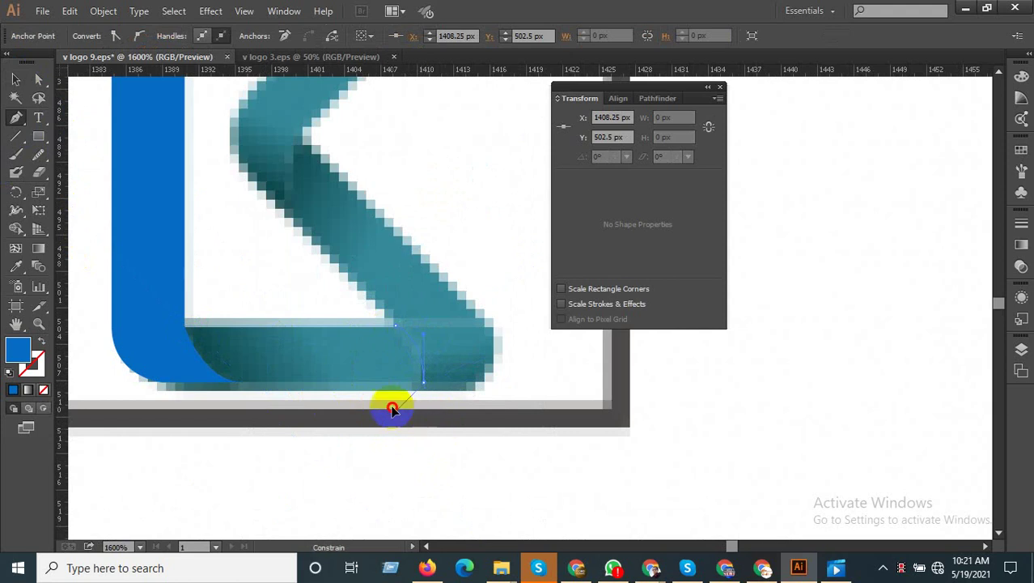
left_click(235, 384)
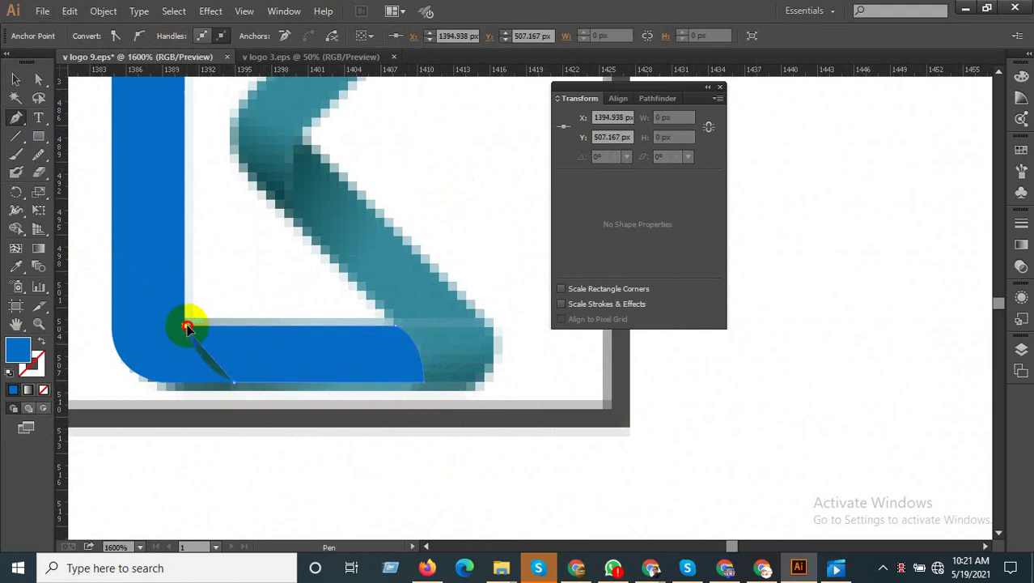
left_click_drag(187, 328, 166, 278)
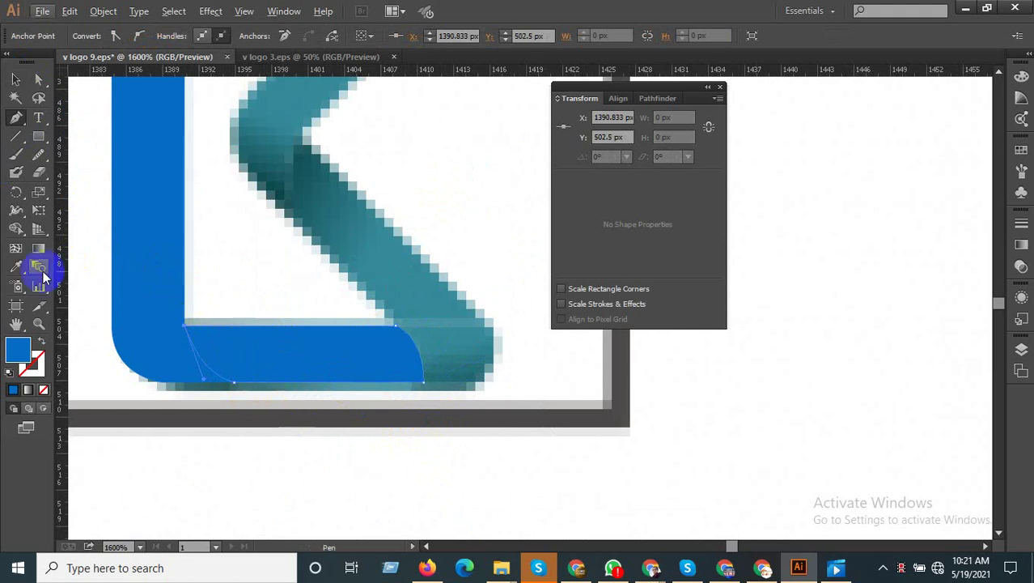
Recolour the bottom bar with the logo's teal, sampled with the Eyedropper.
left_click(328, 217)
key("v")
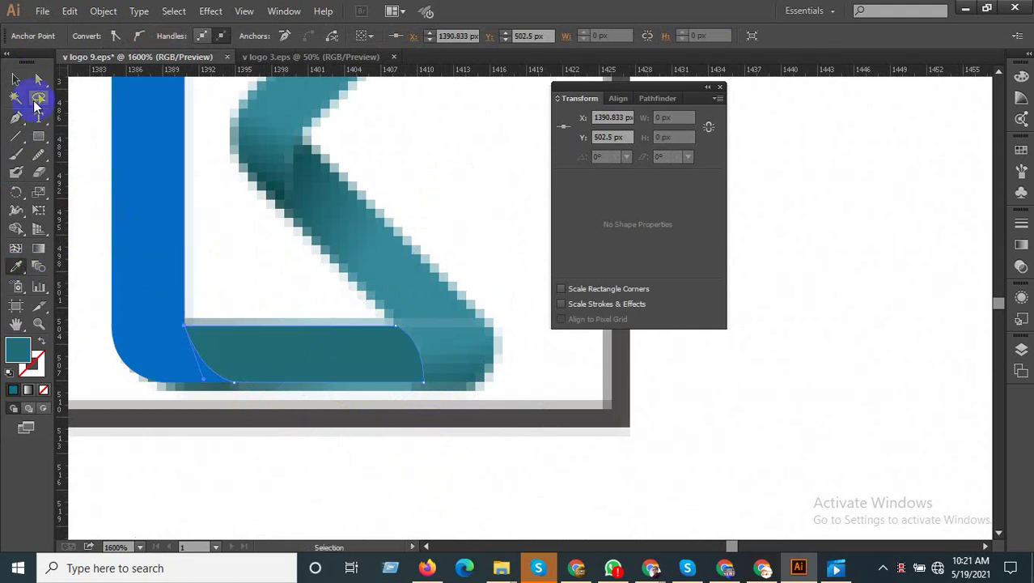
left_click(335, 300)
scroll(421, 374, "up", 2)
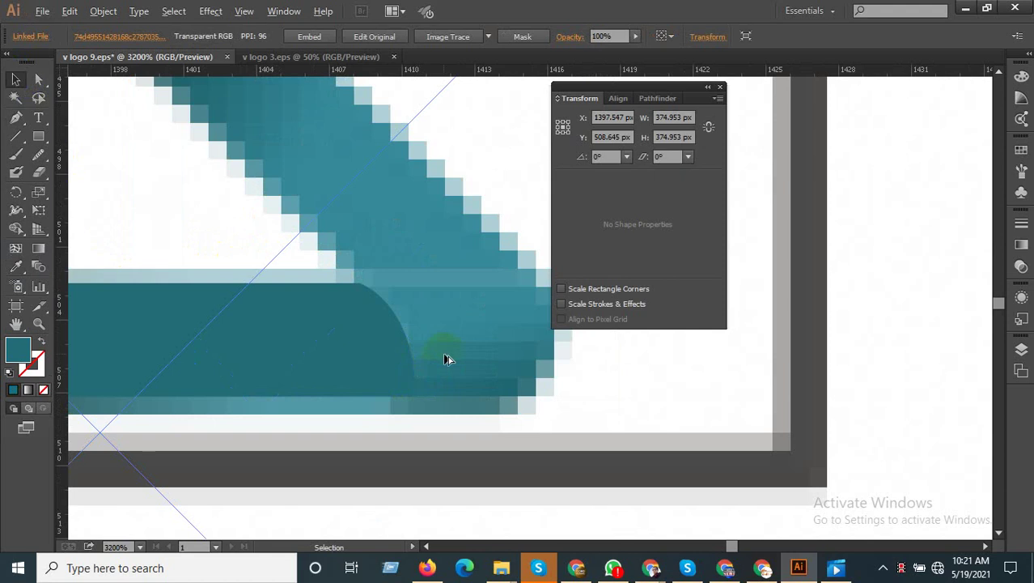
scroll(447, 355, "down", 2)
left_click(231, 312)
Trace the lower diagonal leg with curved Pen anchors, from the bar's top edge up to its top notch.
key("p")
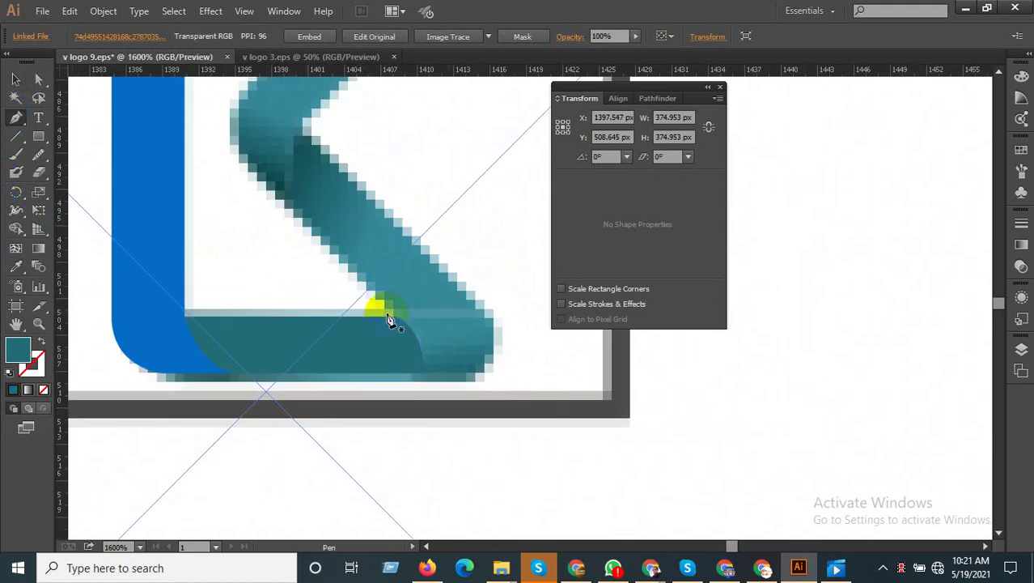
left_click(396, 316)
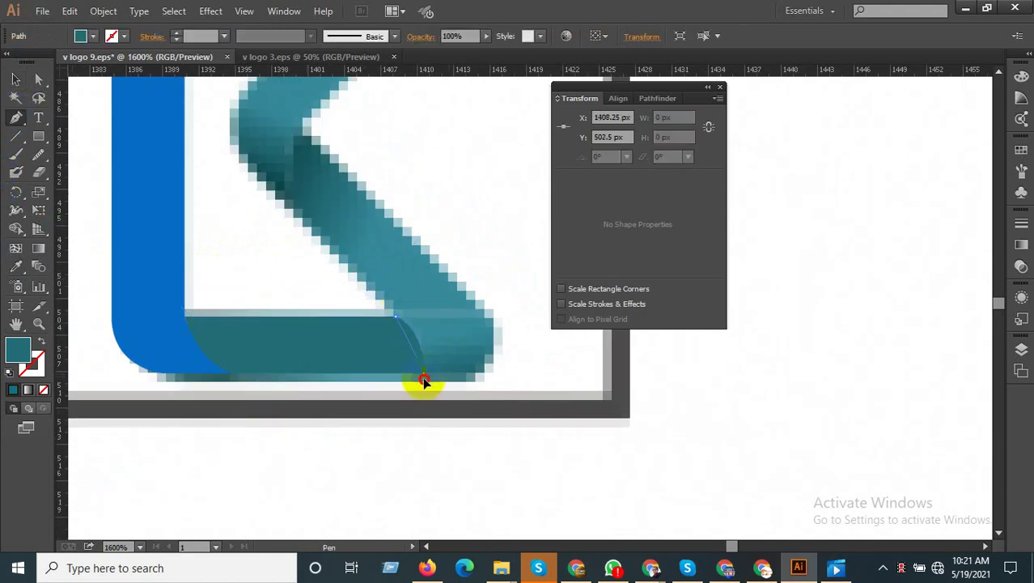
mouse_move(443, 433)
left_mouse_down()
mouse_move(448, 387)
mouse_move(486, 378)
mouse_move(482, 314)
mouse_move(435, 247)
left_mouse_up()
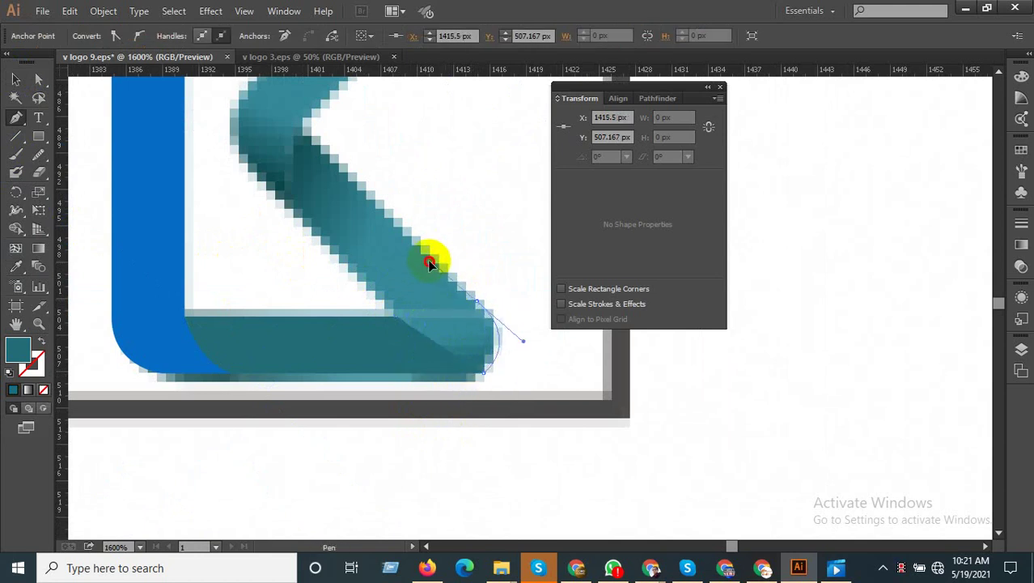
mouse_move(442, 266)
left_mouse_down()
mouse_move(307, 140)
mouse_move(290, 200)
left_mouse_up()
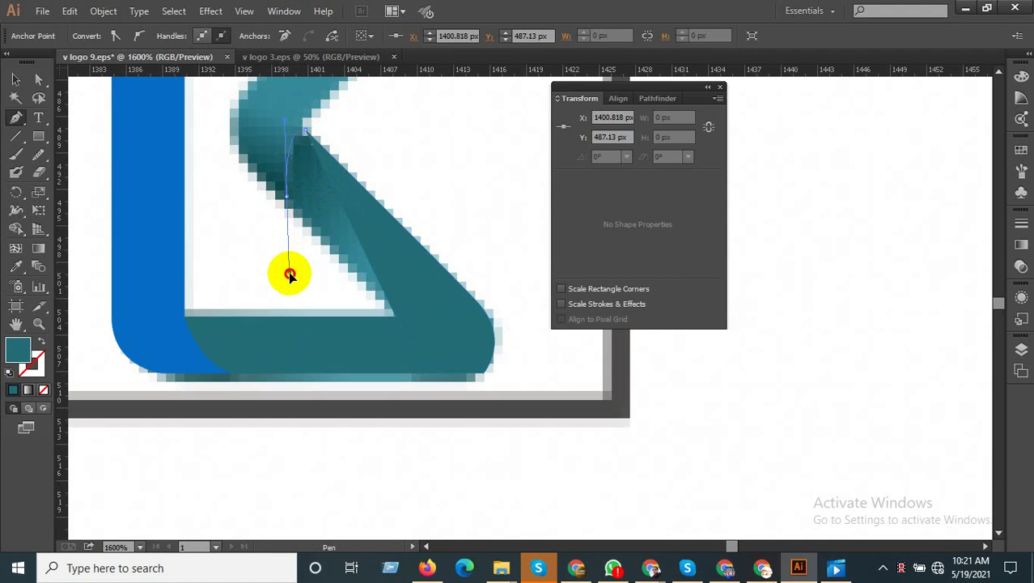
mouse_move(290, 275)
left_mouse_down()
mouse_move(295, 243)
mouse_move(281, 240)
left_mouse_up()
left_click_drag(304, 139, 298, 239)
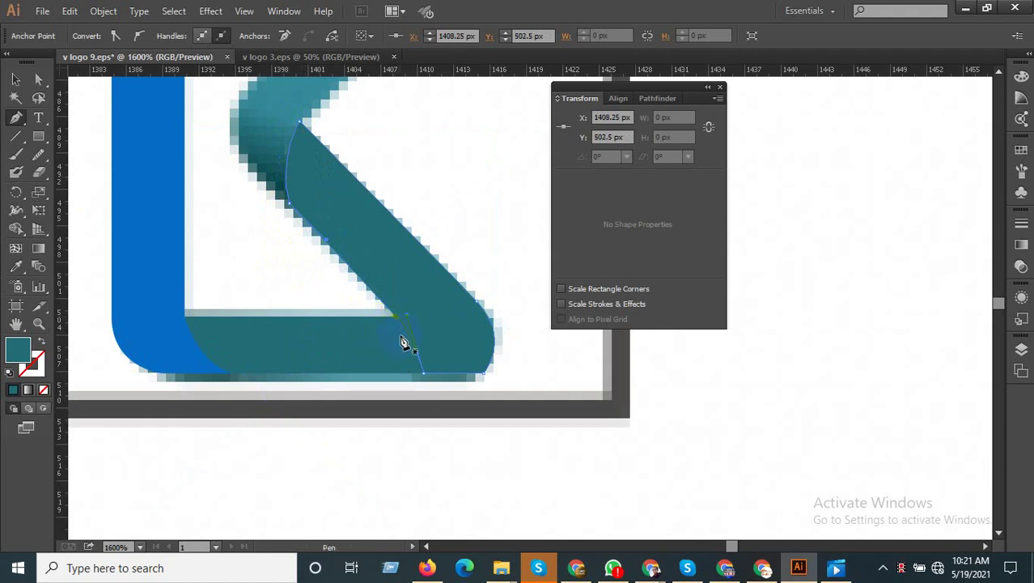
Bring the bottom bar in front of the diagonal leg with Arrange > Bring to Front.
left_click(16, 79)
left_click(282, 328)
right_click(298, 338)
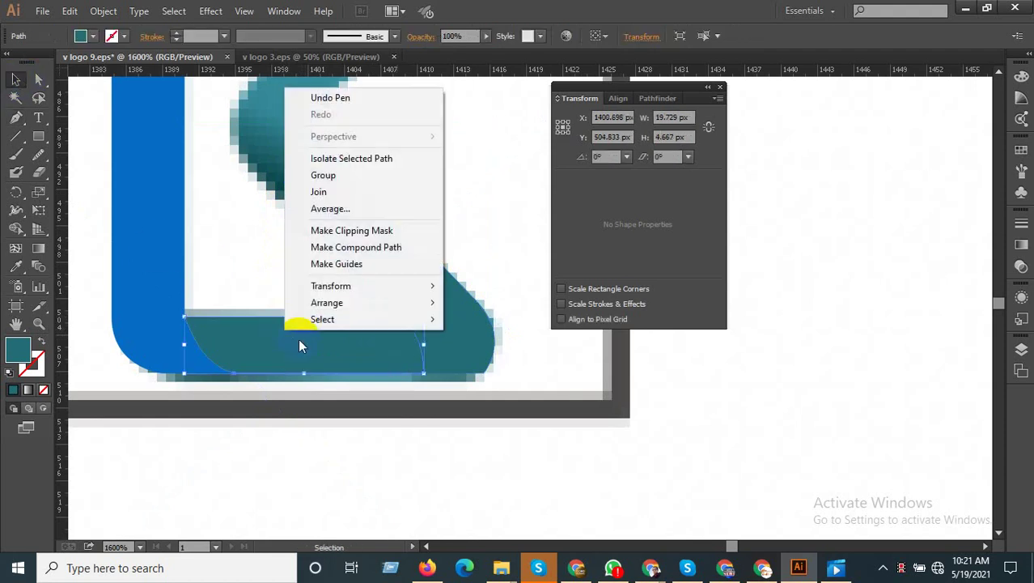
left_click(478, 300)
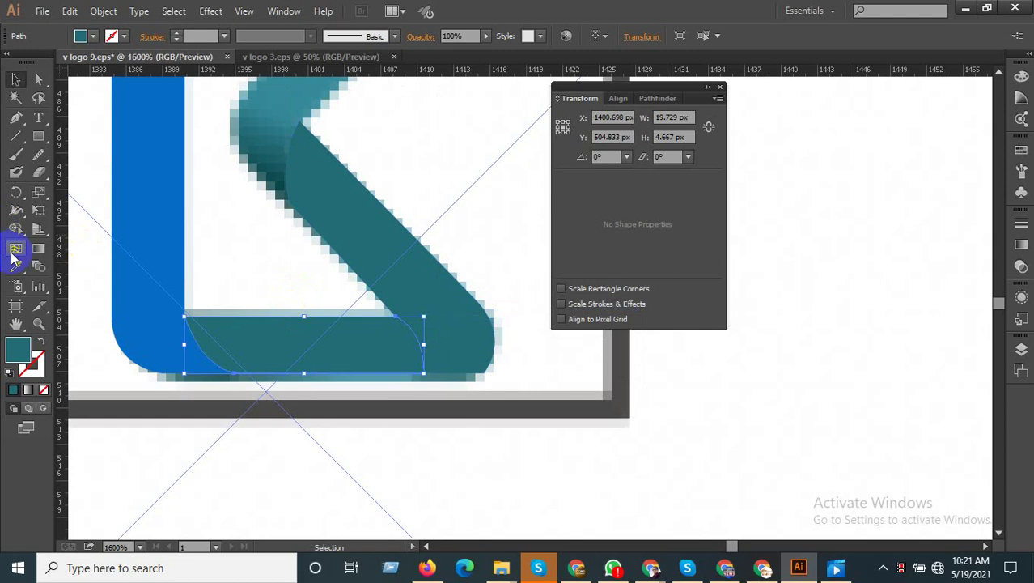
Fill the bottom bar with the dark grey sampled from the logo's square frame.
left_click(16, 264)
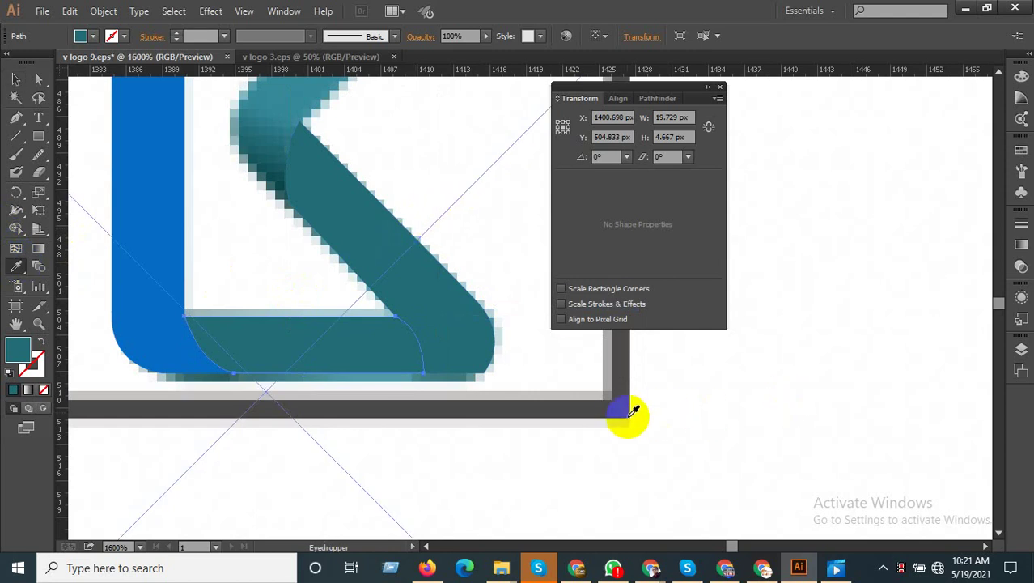
left_click(15, 78)
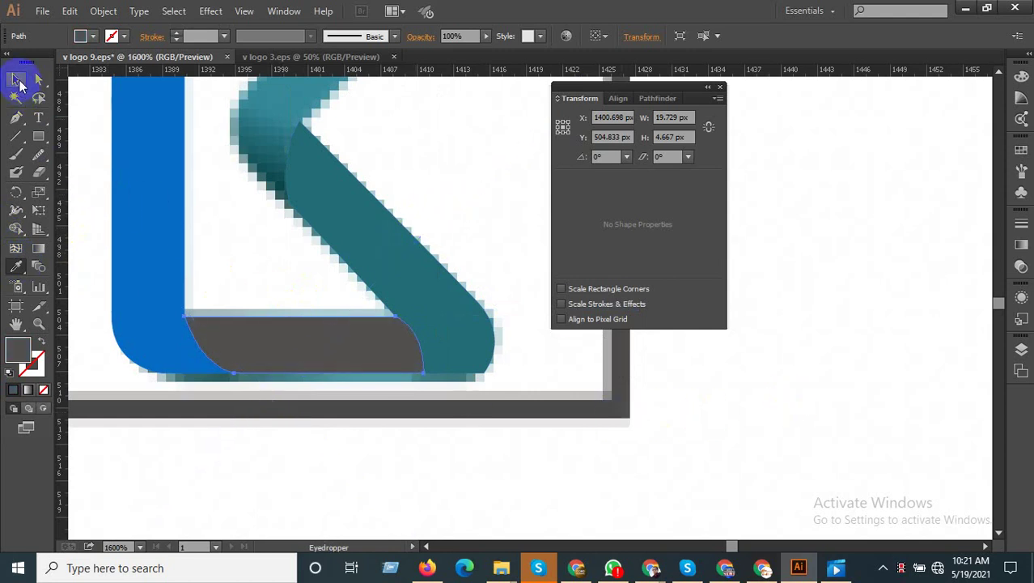
scroll(271, 329, "down", 3)
scroll(324, 267, "down", 2)
Trace the K's upper arm with Pen curves from its inner corner around the bend to its top end.
scroll(283, 308, "down", 1)
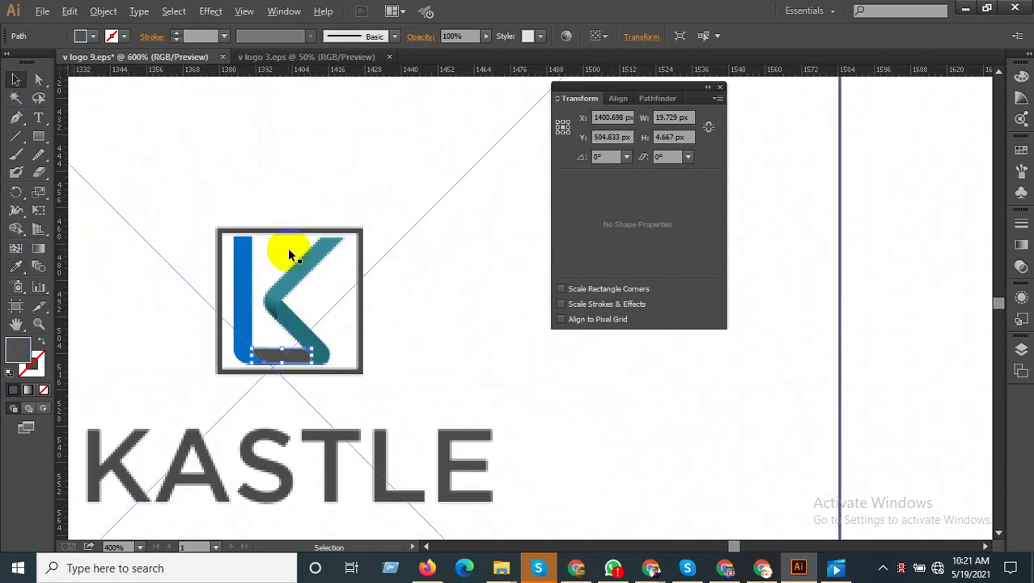
scroll(283, 370, "up", 6)
left_click(16, 119)
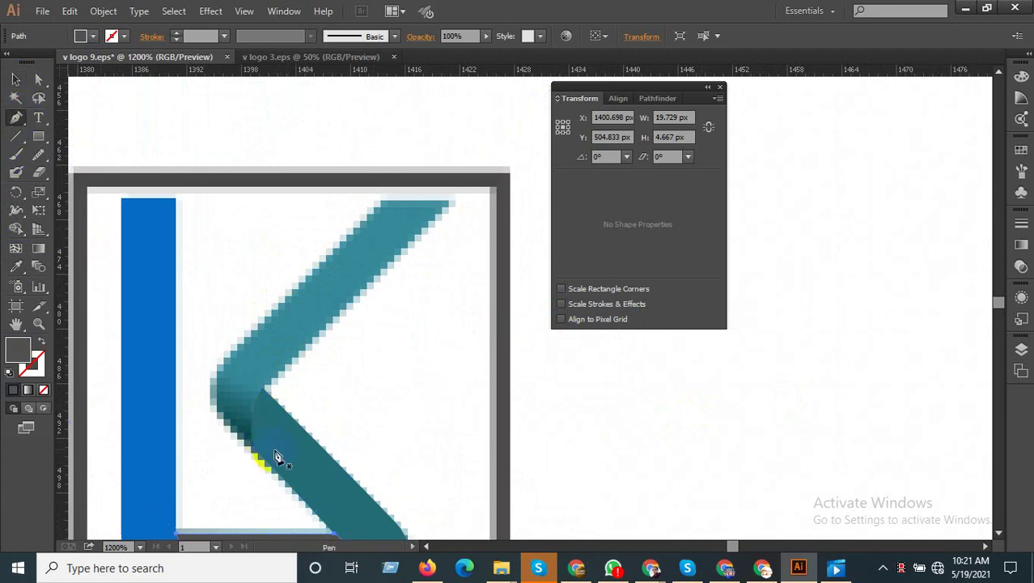
left_click_drag(257, 451, 214, 407)
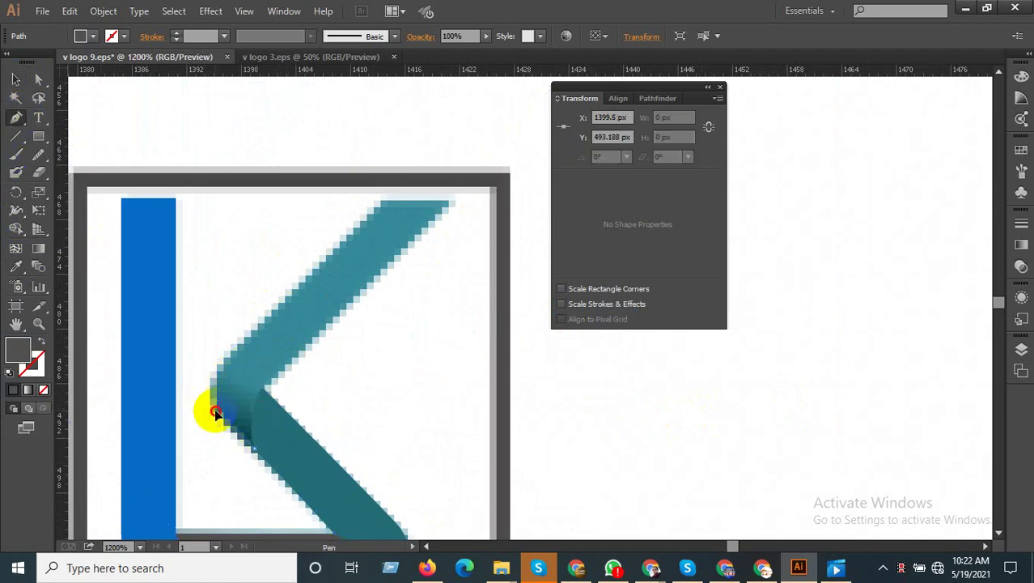
mouse_move(215, 412)
left_mouse_down()
mouse_move(229, 361)
mouse_move(258, 344)
left_mouse_up()
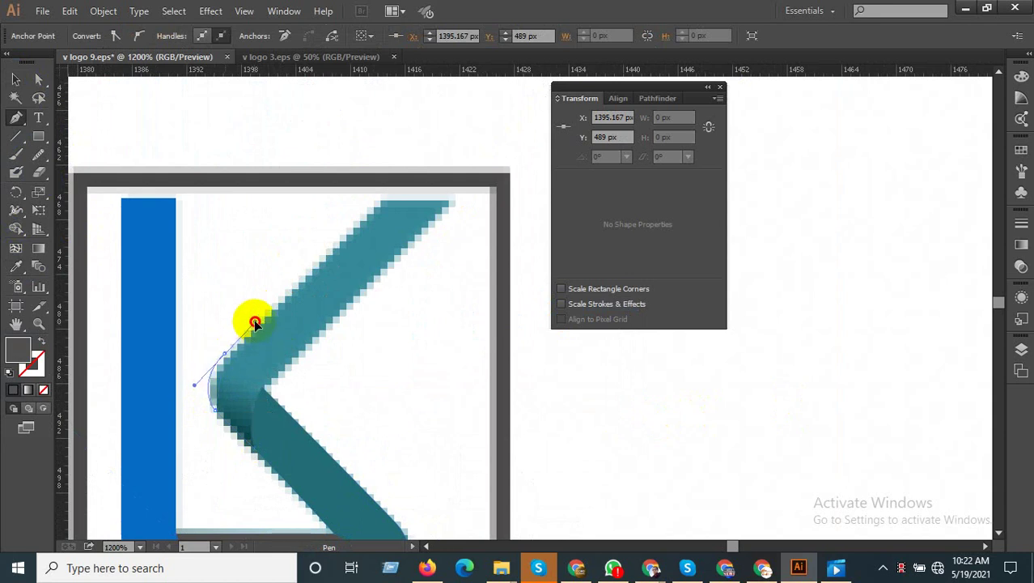
mouse_move(255, 325)
left_mouse_down()
mouse_move(386, 204)
mouse_move(452, 203)
left_mouse_up()
left_click(452, 198)
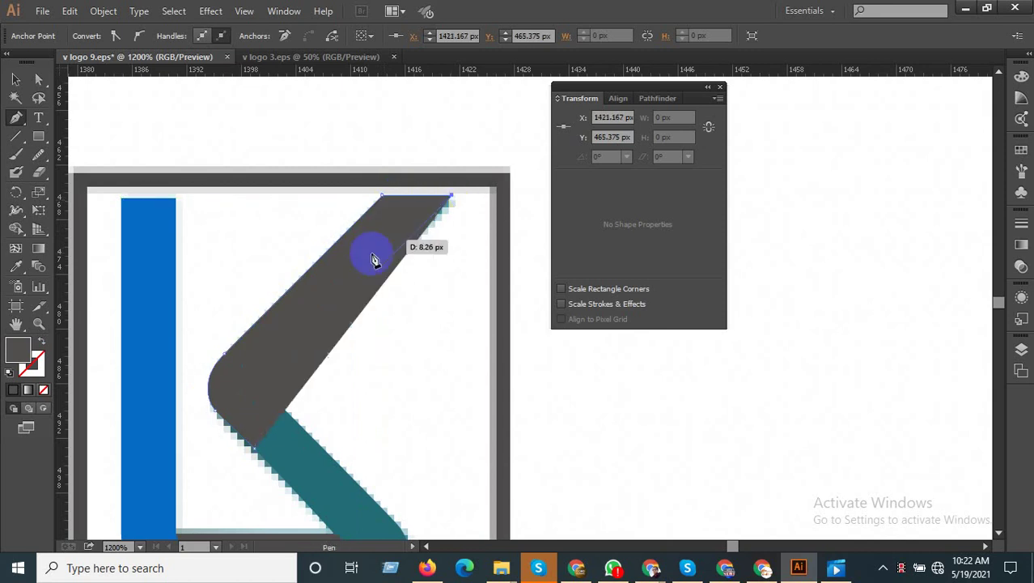
Close the upper-arm outline and fill it with the frame border's dark grey.
left_click(41, 342)
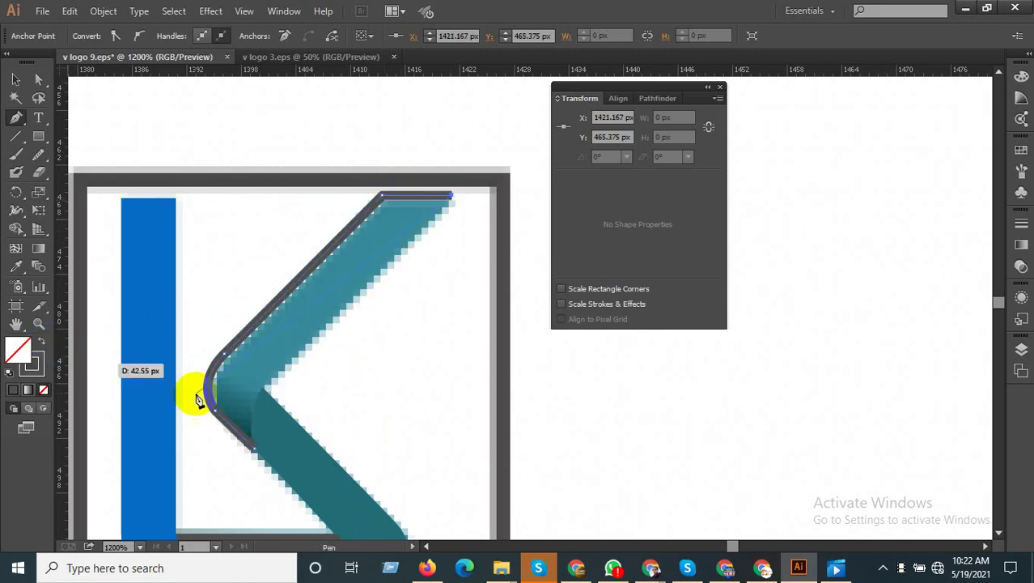
left_click(266, 392)
scroll(258, 470, "up", 2)
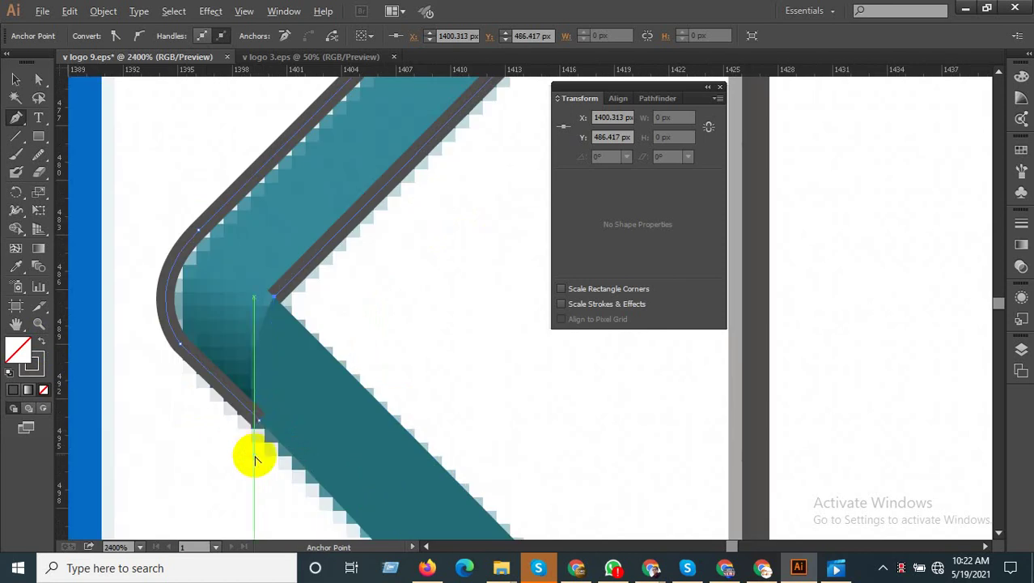
left_click_drag(259, 420, 274, 490)
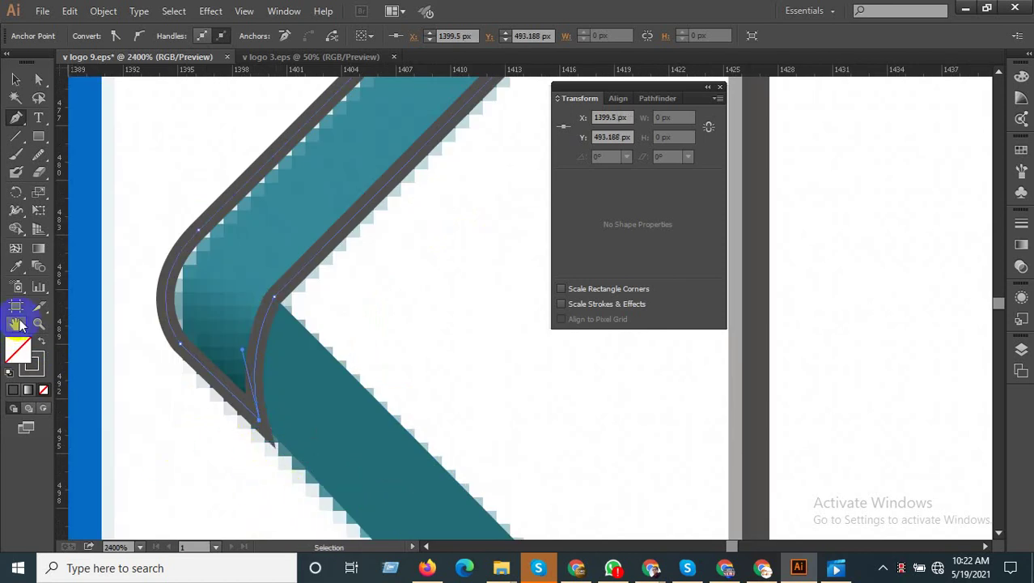
scroll(305, 357, "down", 2)
scroll(335, 392, "down", 1)
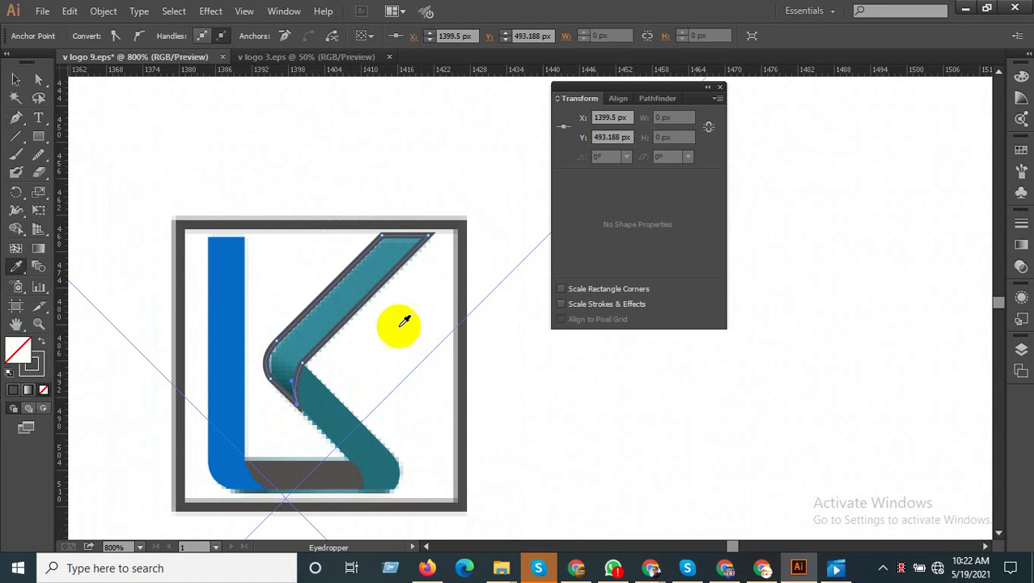
left_click(457, 298)
left_click(15, 79)
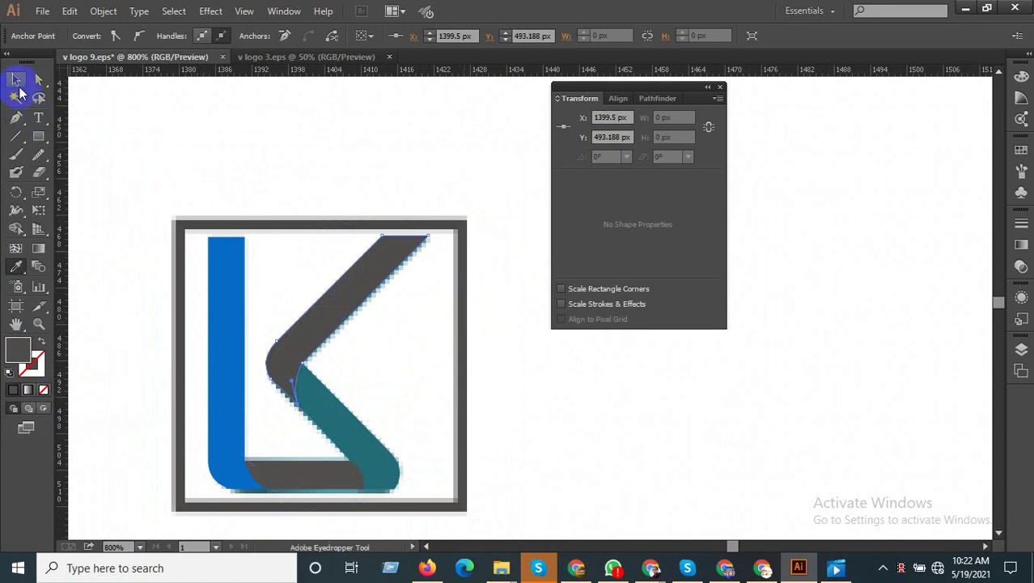
Move the KASTLE reference image left, away from the traced vector K.
left_click(336, 338)
scroll(336, 338, "down", 2)
scroll(341, 346, "down", 2)
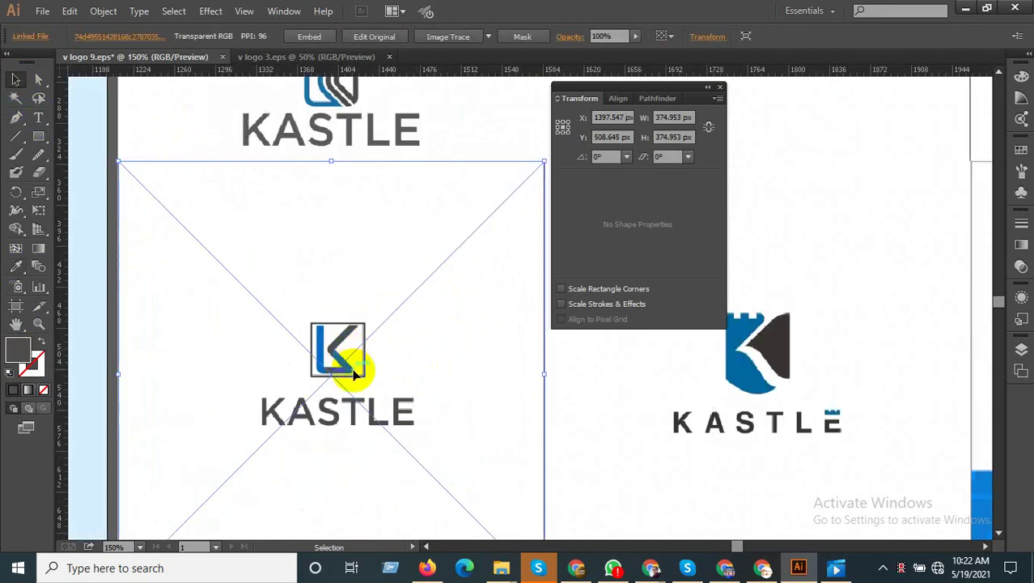
scroll(381, 381, "up", 1)
scroll(341, 382, "up", 2)
scroll(389, 376, "down", 2)
scroll(428, 369, "down", 1)
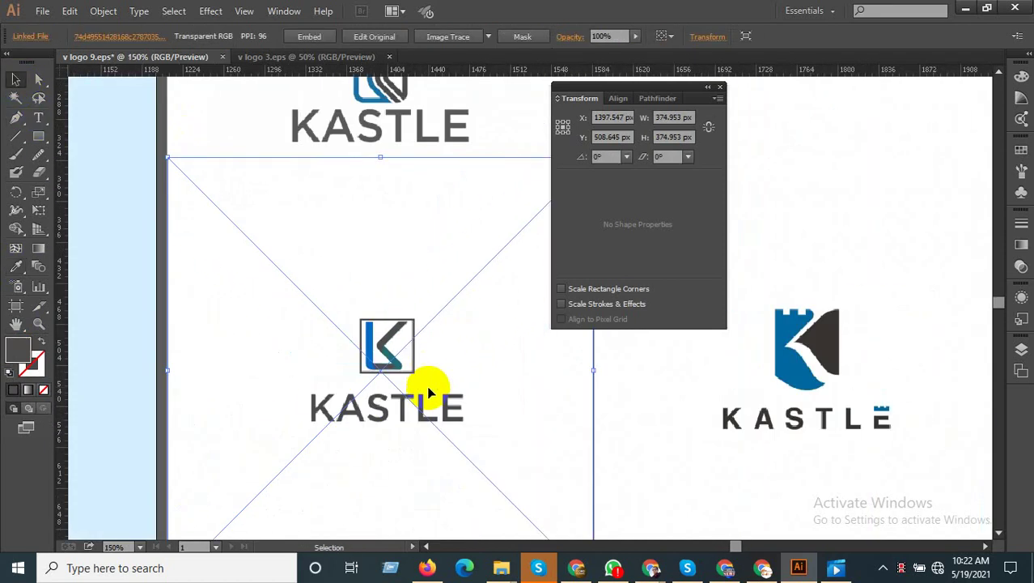
left_click_drag(429, 394, 206, 394)
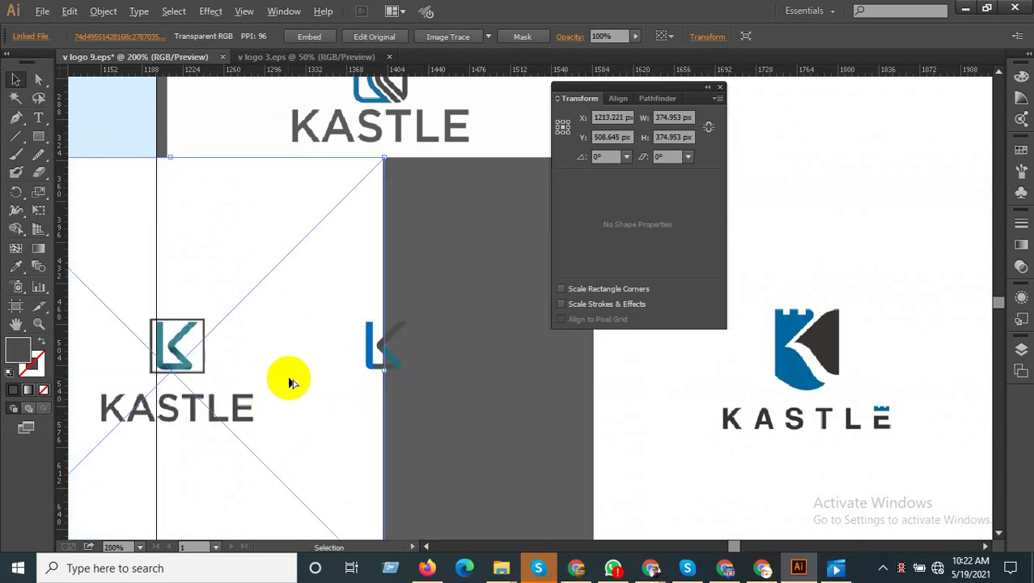
scroll(285, 375, "up", 1)
Inspect the rebuilt K by selecting its grey upper arm and teal lower arm.
left_click_drag(426, 395, 330, 282)
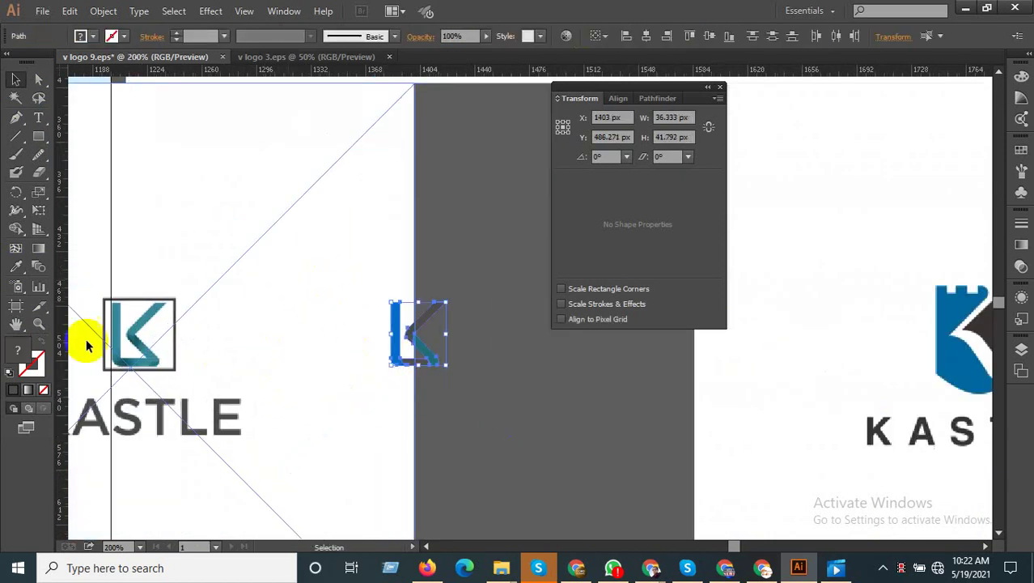
left_click(586, 420)
scroll(396, 347, "up", 2)
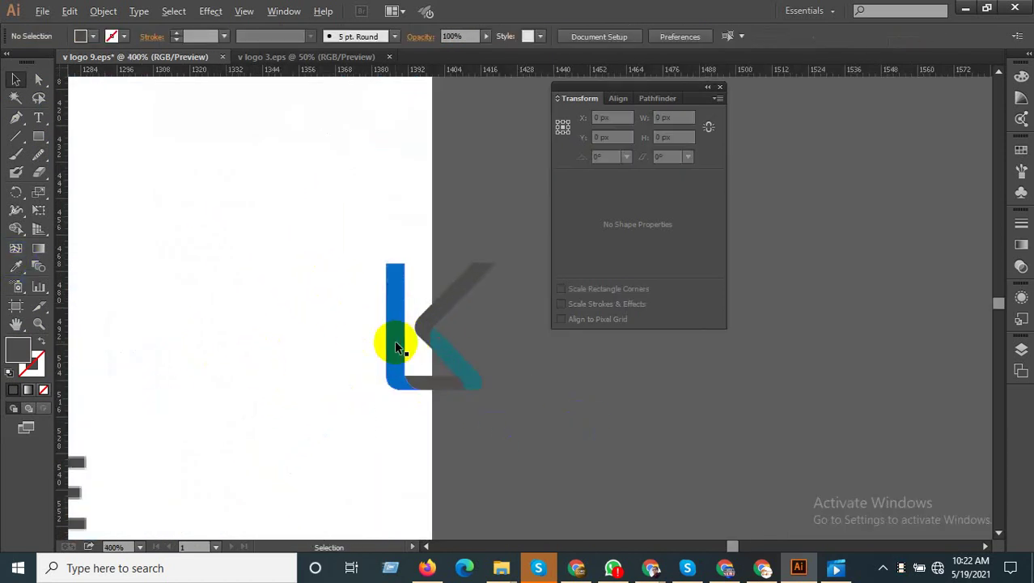
left_click(442, 304)
left_click(438, 350)
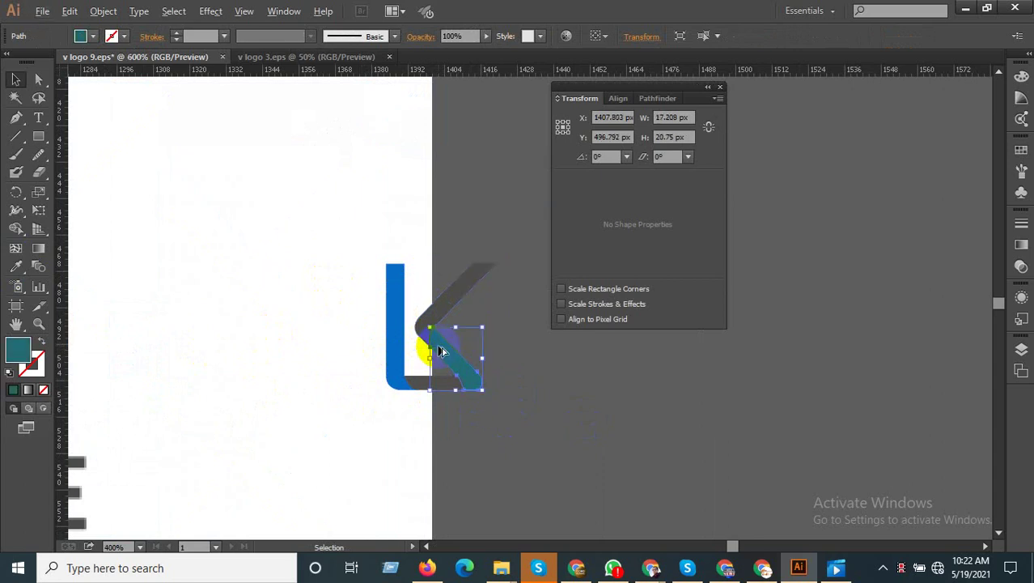
scroll(440, 350, "up", 3)
scroll(439, 350, "up", 1)
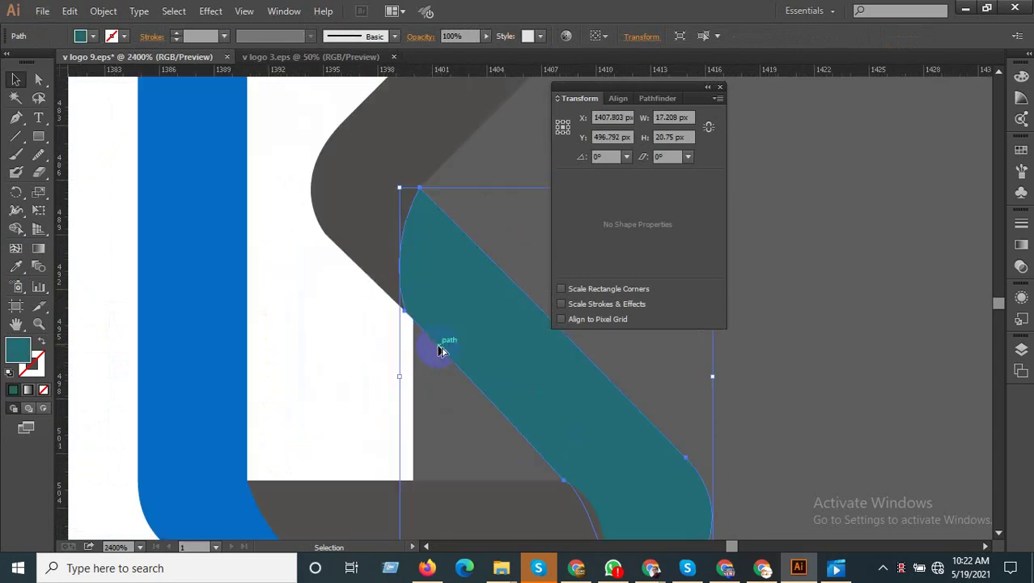
scroll(442, 344, "down", 3)
right_click(442, 346)
left_click(580, 418)
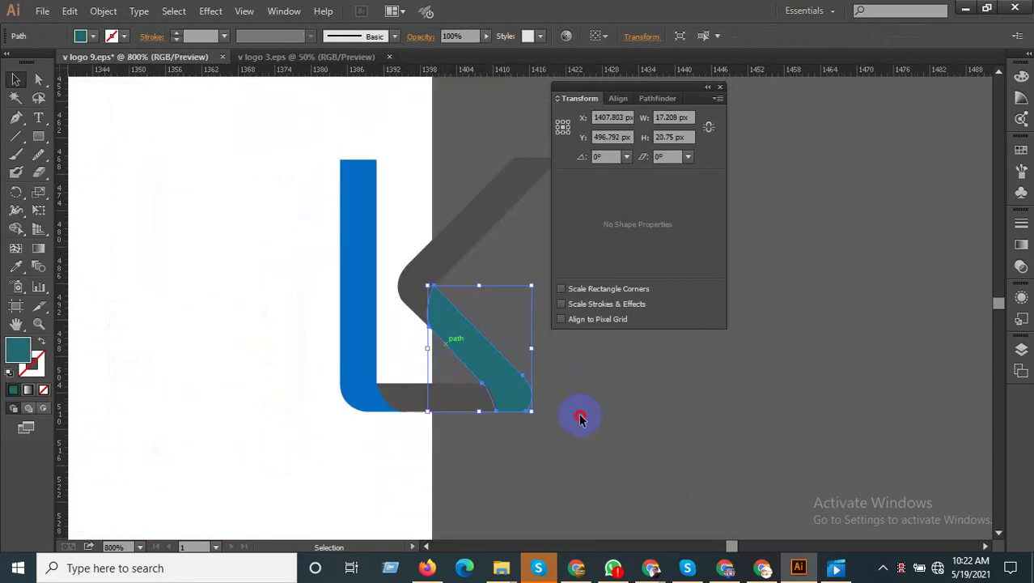
Marquee-select all pieces of the 36.333 × 41.792 px vector K.
scroll(466, 414, "up", 1)
scroll(479, 411, "up", 1)
scroll(614, 447, "down", 1)
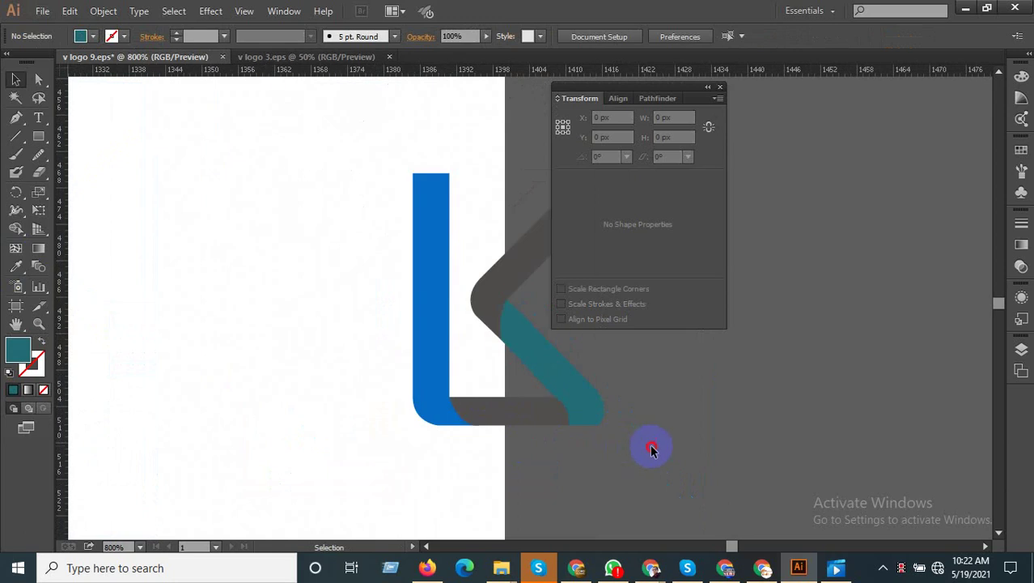
scroll(653, 446, "down", 1)
scroll(584, 429, "down", 1)
left_click_drag(585, 429, 462, 289)
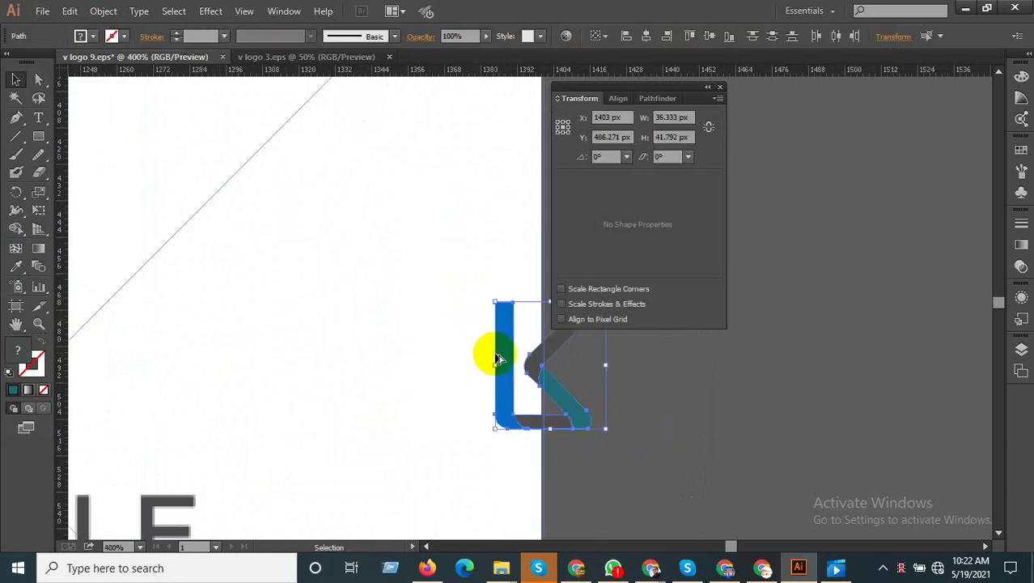
Divide the overlapping K pieces with Pathfinder and ungroup the result.
left_click(656, 99)
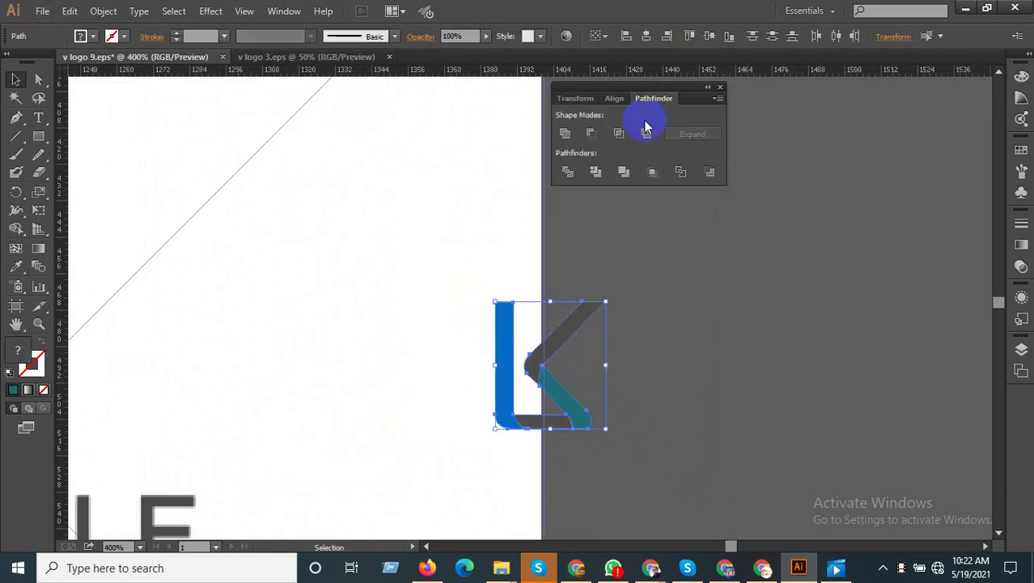
left_click(569, 170)
right_click(557, 350)
left_click(580, 443)
left_click(653, 410)
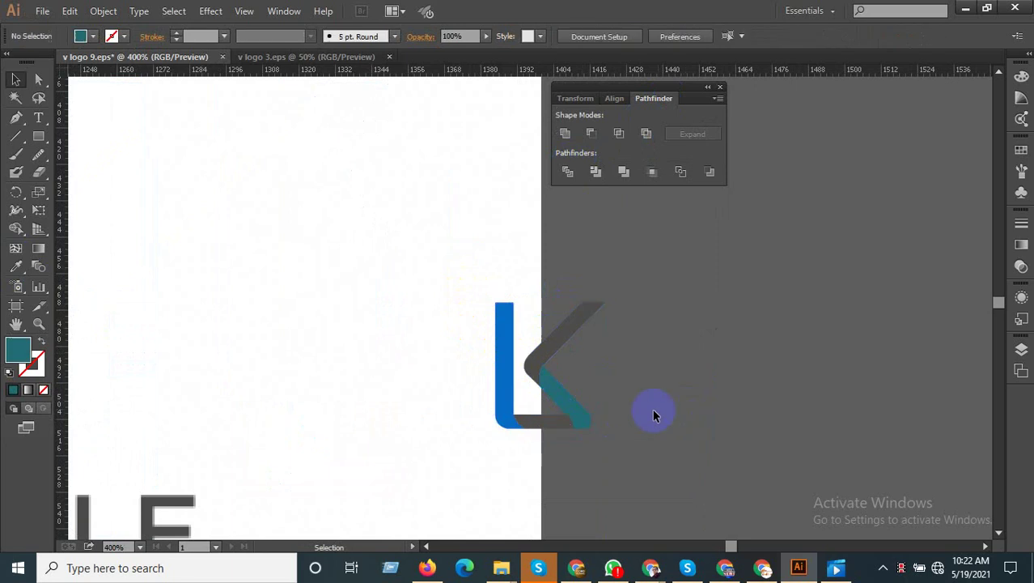
Unite the grey bottom bar with its neighbouring divided piece.
scroll(508, 430, "up", 3)
scroll(397, 411, "up", 3)
left_click(393, 419)
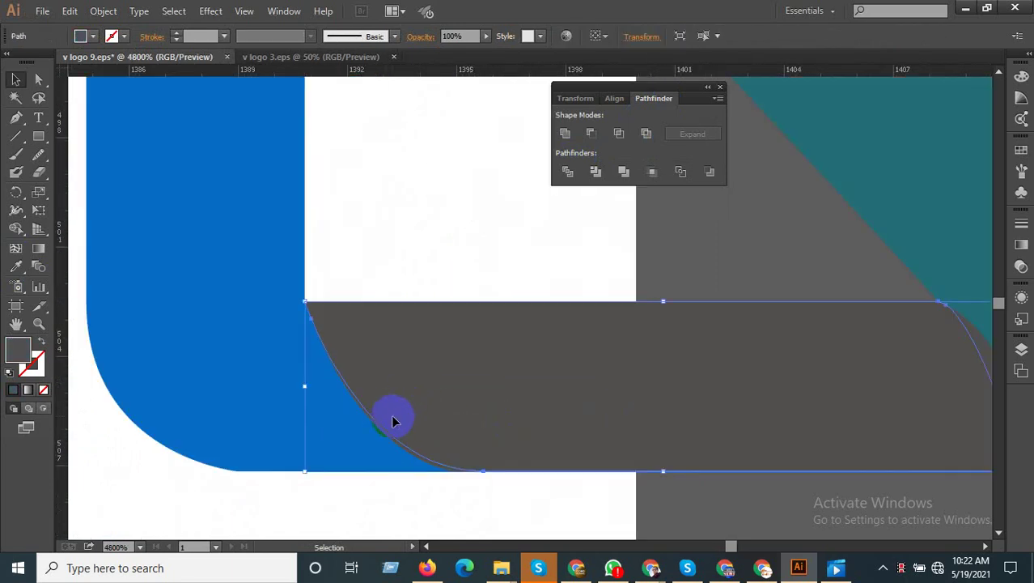
scroll(404, 437, "up", 1)
left_click(454, 438)
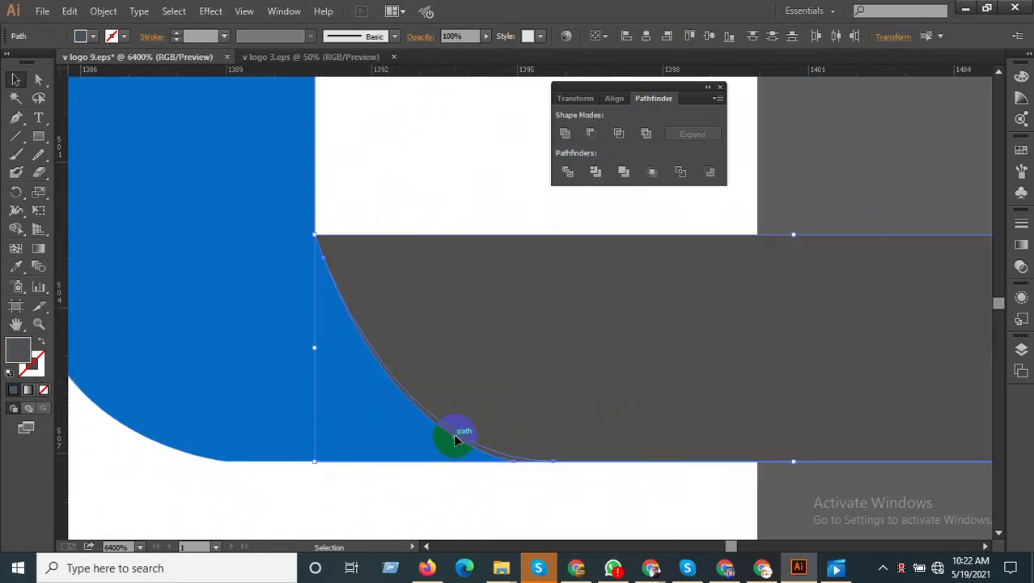
scroll(453, 437, "down", 3)
scroll(560, 427, "down", 2)
left_click(502, 477)
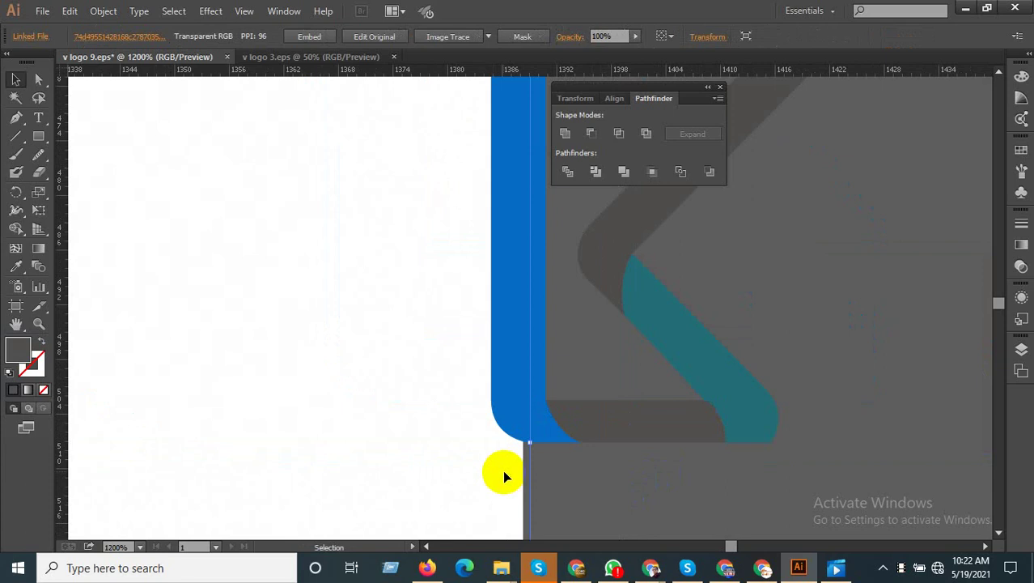
left_click(557, 415, "shift")
left_click(534, 338, "shift")
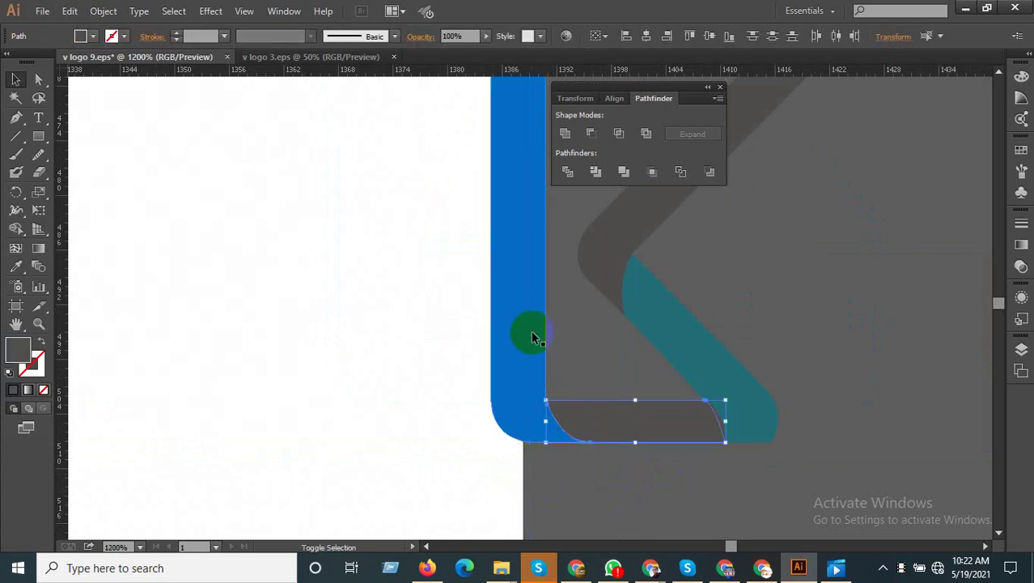
left_click(565, 133)
Merge the adjacent sliver into the grey bottom bar.
scroll(732, 461, "up", 3)
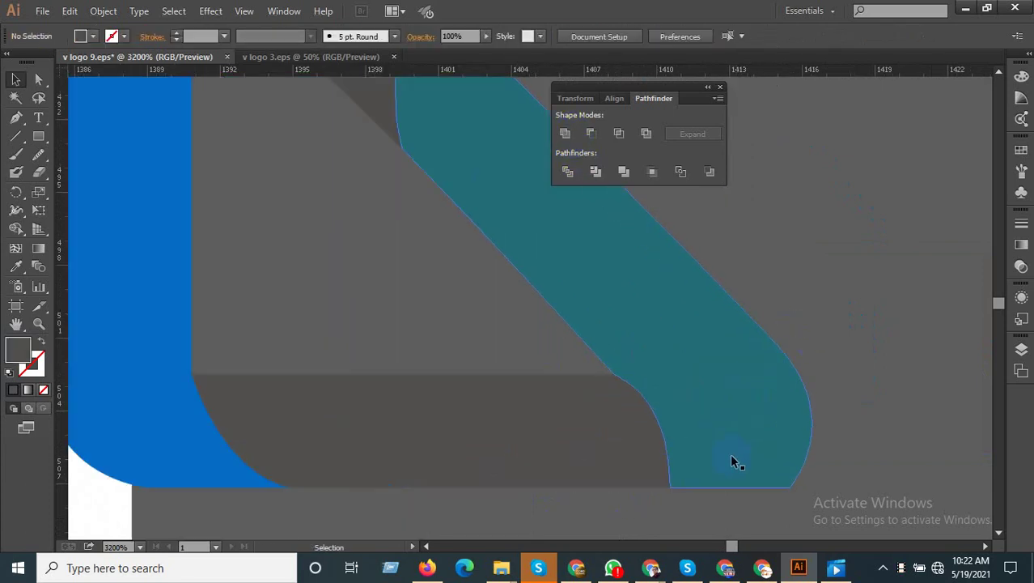
left_click(625, 471, "shift")
left_click(554, 393, "shift")
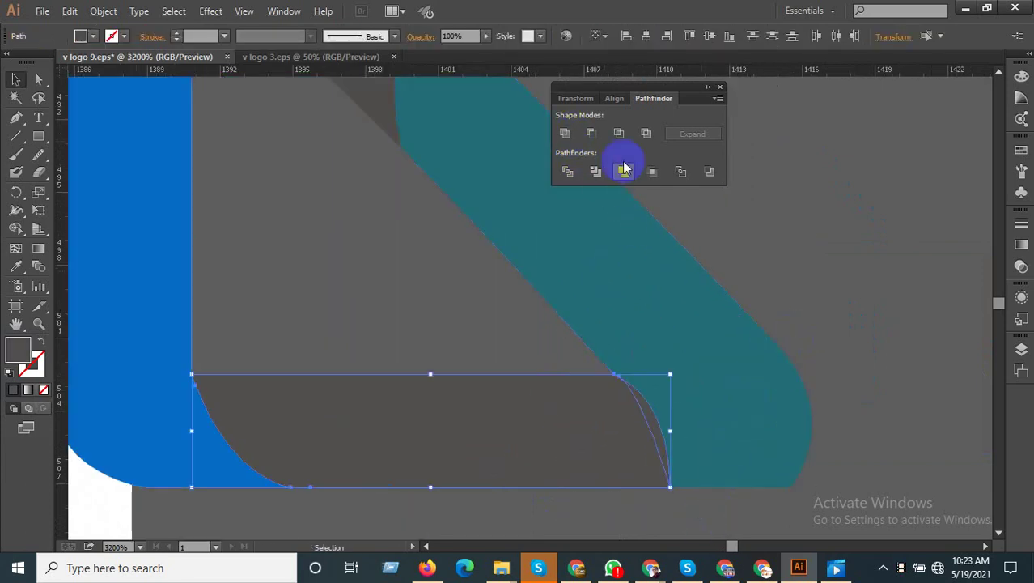
left_click(565, 132)
left_click(860, 260)
scroll(664, 429, "down", 3)
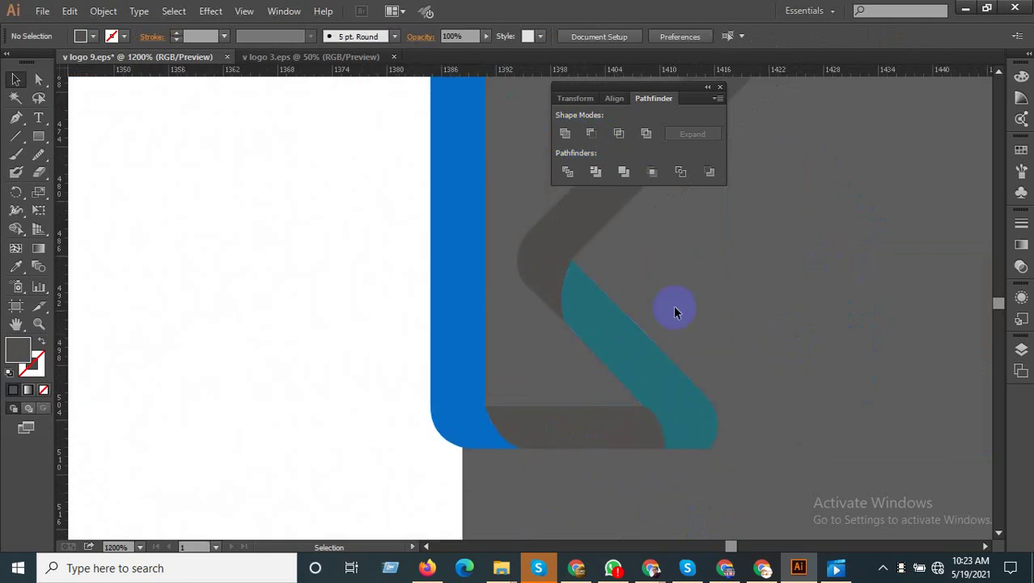
Unite the teal lower arm with the grey piece behind it.
left_click(548, 264)
left_click(573, 257)
scroll(602, 258, "up", 2)
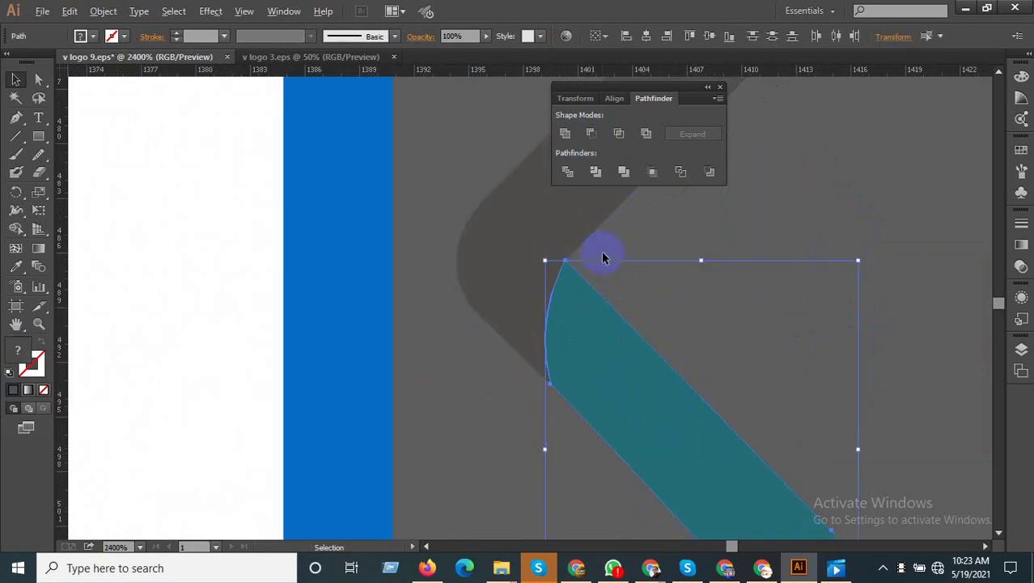
left_click(565, 133)
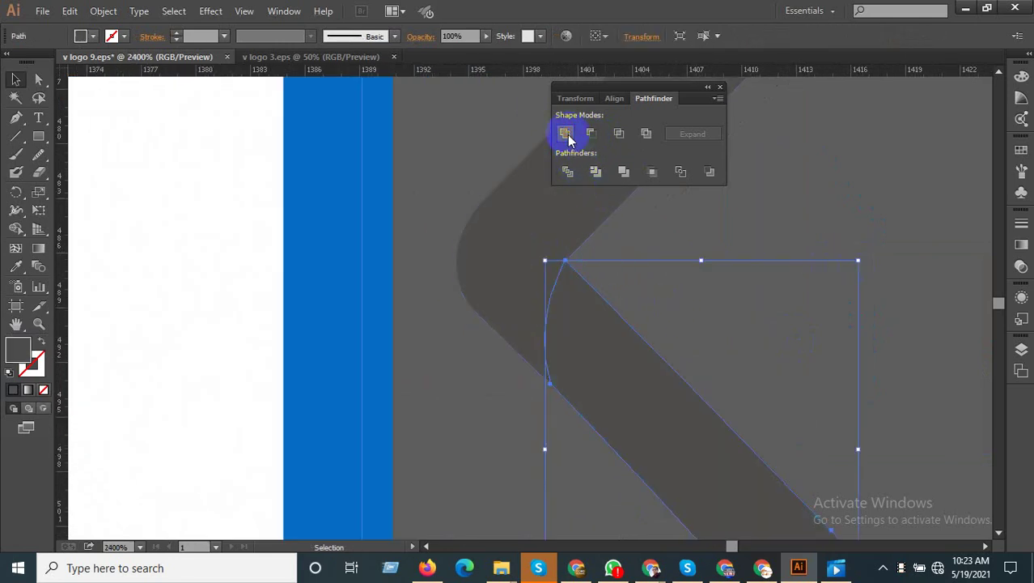
left_click(622, 241)
scroll(587, 324, "up", 2)
left_click(593, 341)
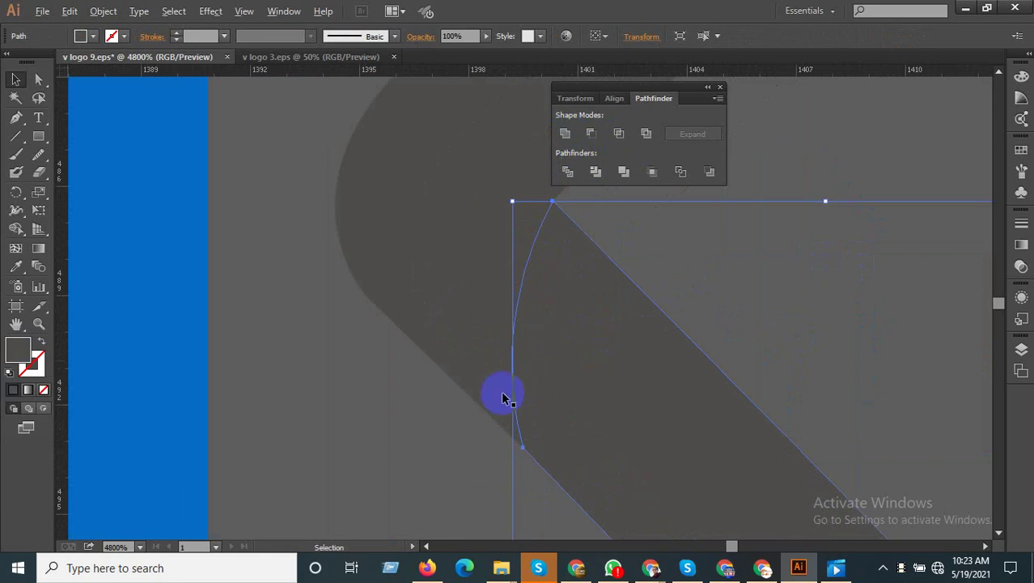
Fill the merged lower arm with the upright stem's blue.
left_click(15, 266)
left_click(126, 224)
scroll(738, 305, "down", 3)
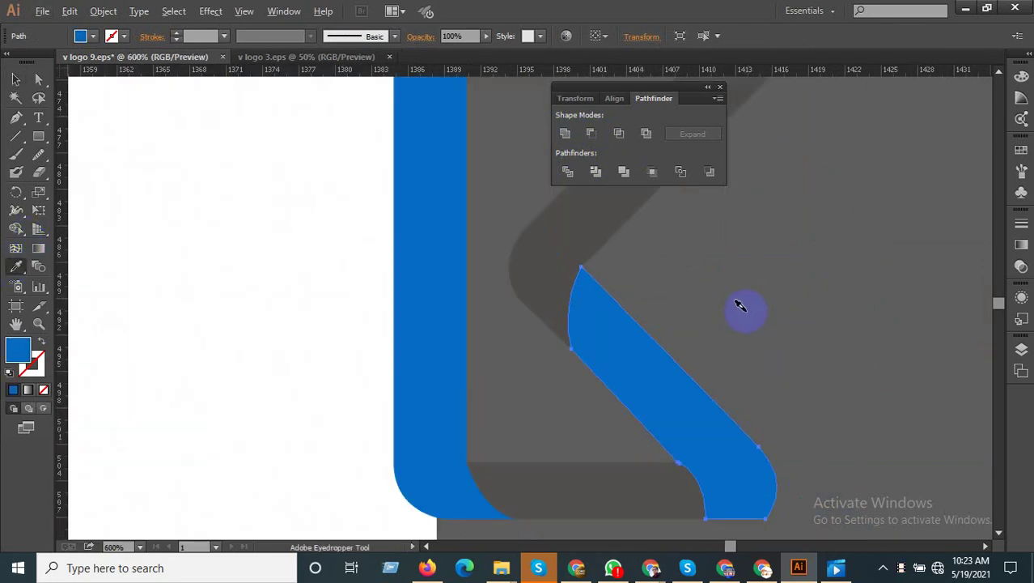
scroll(627, 326, "down", 3)
left_click(15, 78)
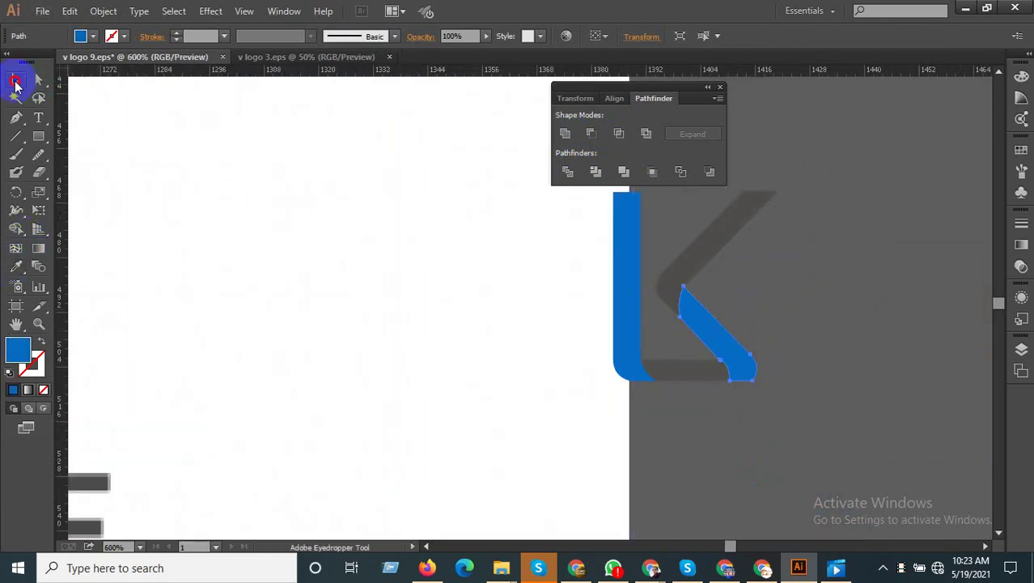
left_click(867, 324)
scroll(741, 414, "down", 3)
scroll(741, 414, "down", 2)
Delete the placed KASTLE reference logo image.
left_click(657, 450)
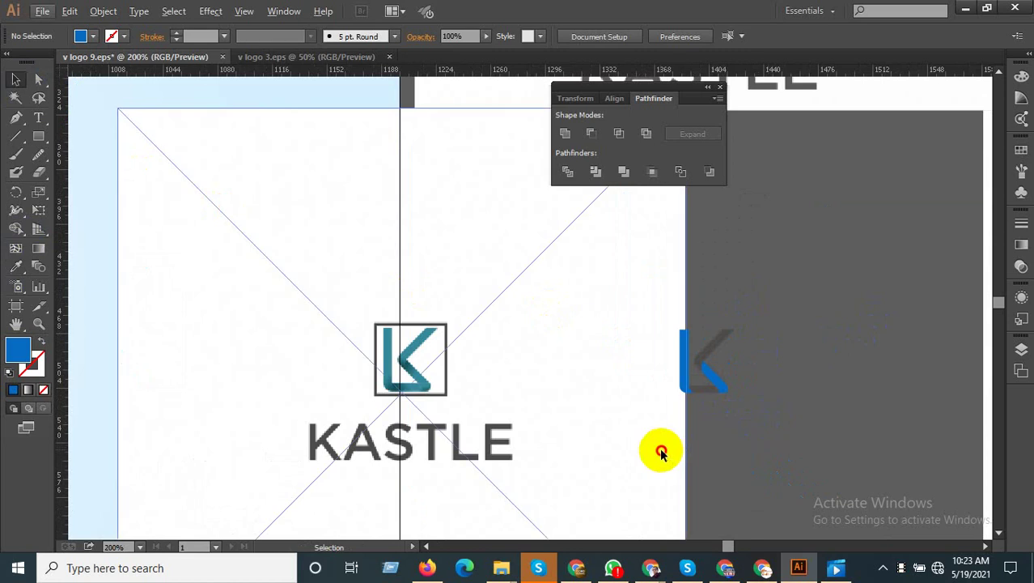
left_click(749, 450)
scroll(742, 437, "up", 2)
scroll(776, 419, "down", 2)
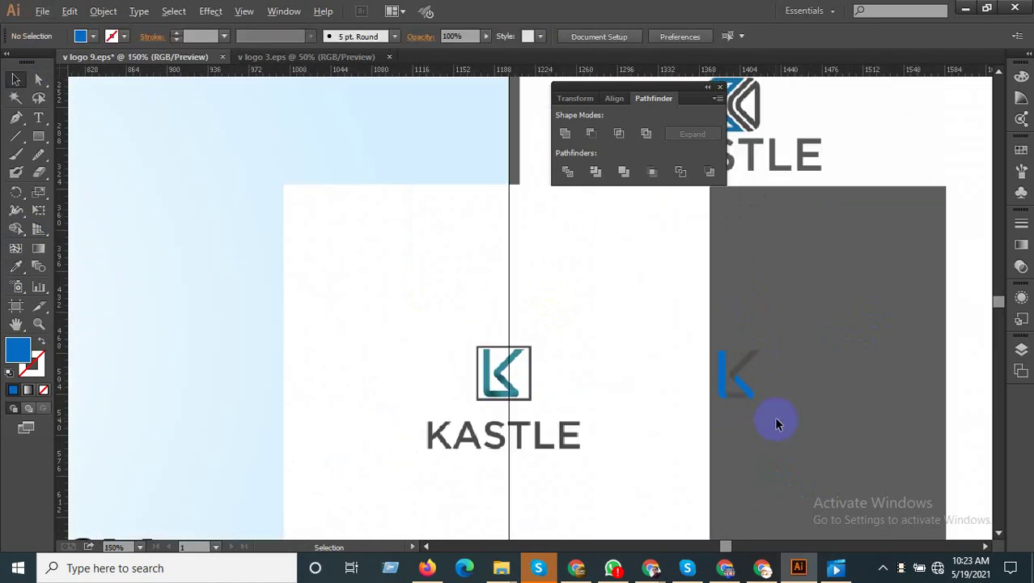
left_click(670, 423)
key("Delete")
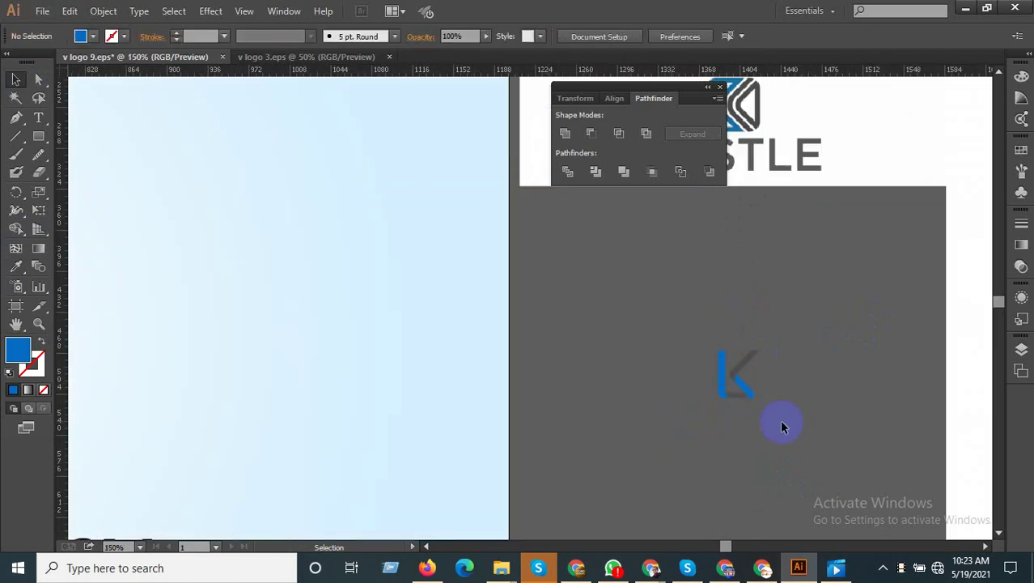
Move the rebuilt K to empty canvas and pull the remaining KASTLE reference image aside.
left_click(681, 331)
scroll(788, 381, "down", 3)
scroll(780, 387, "down", 2)
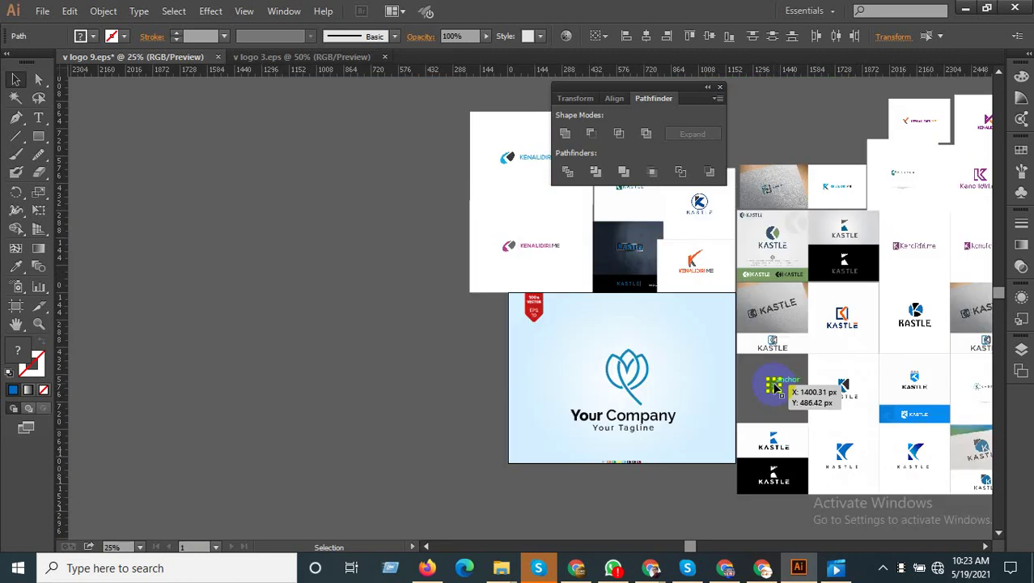
mouse_move(780, 387)
left_mouse_down()
mouse_move(725, 427)
mouse_move(701, 485)
left_mouse_up()
scroll(672, 409, "up", 3)
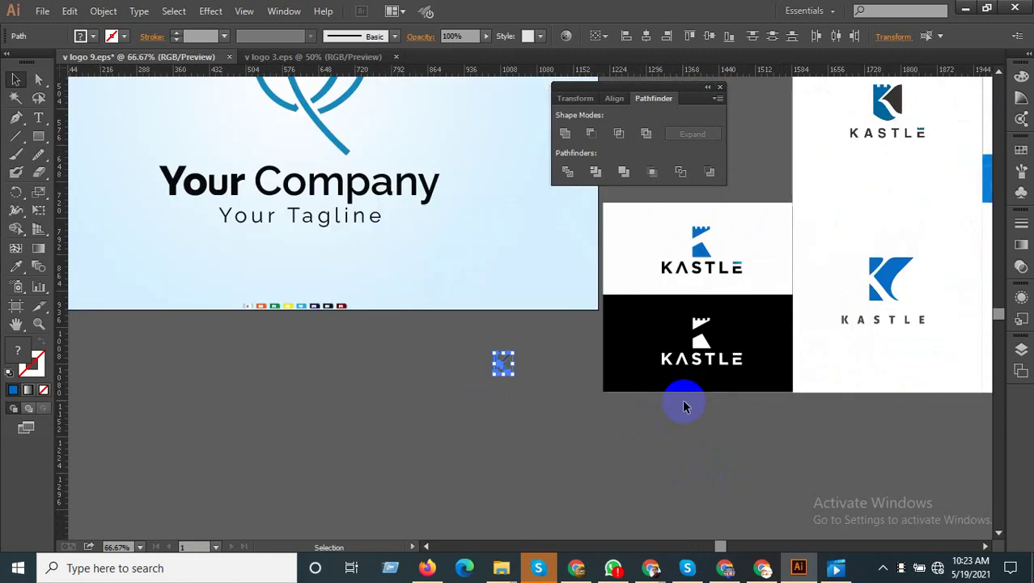
left_click(712, 267)
left_click_drag(722, 271, 703, 388)
Delete the last KASTLE reference image and move the crowned K beside the other K.
key("Delete")
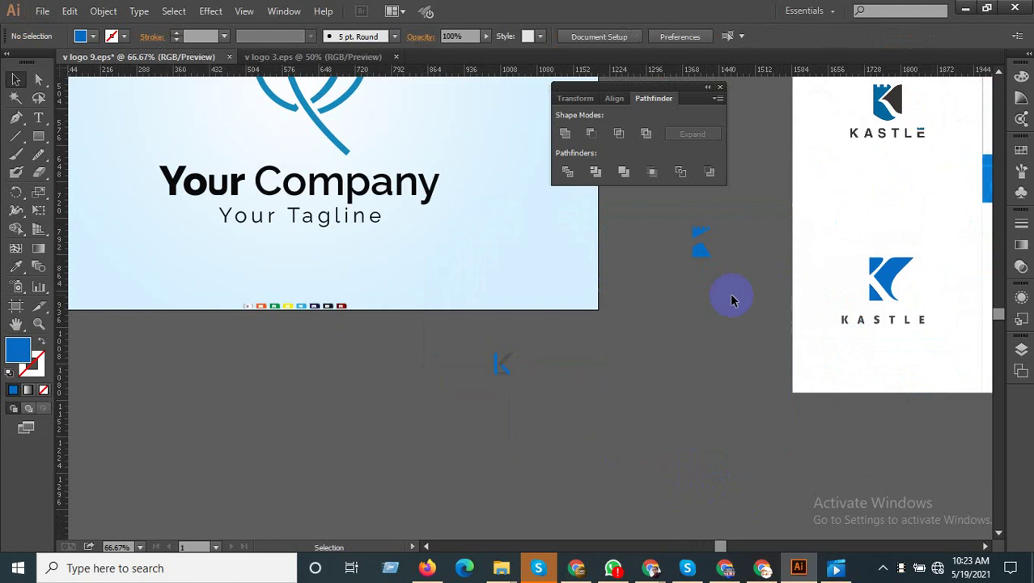
left_click_drag(715, 248, 542, 381)
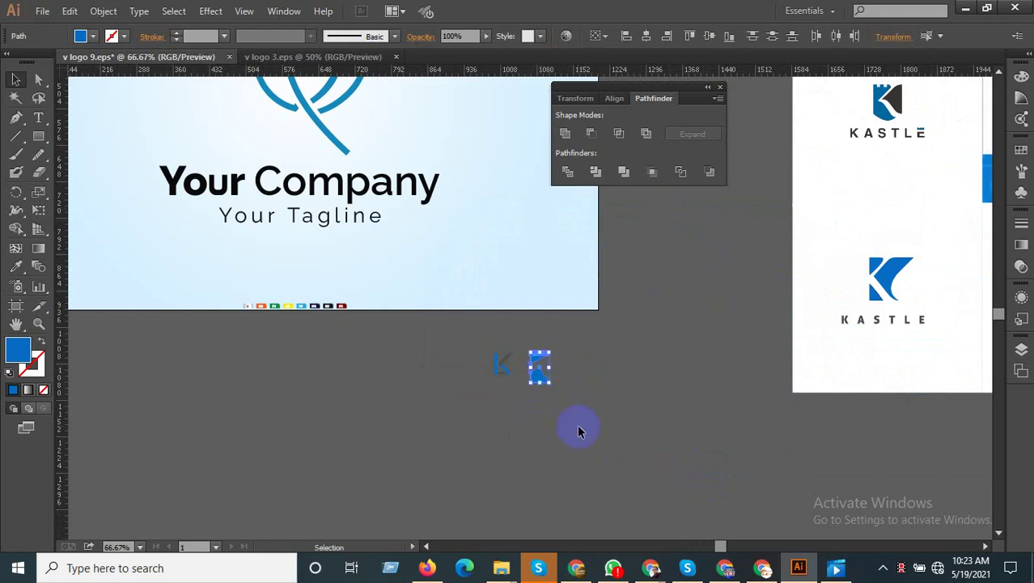
Draw a white rectangle over both K marks and send it to the back.
left_click(38, 136)
left_click_drag(120, 306, 741, 478)
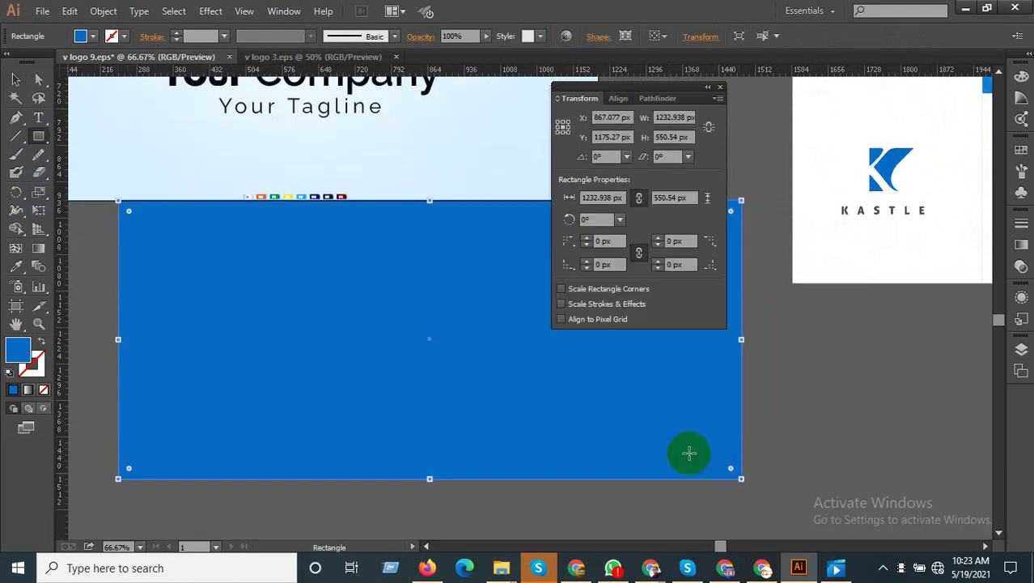
left_click(23, 145)
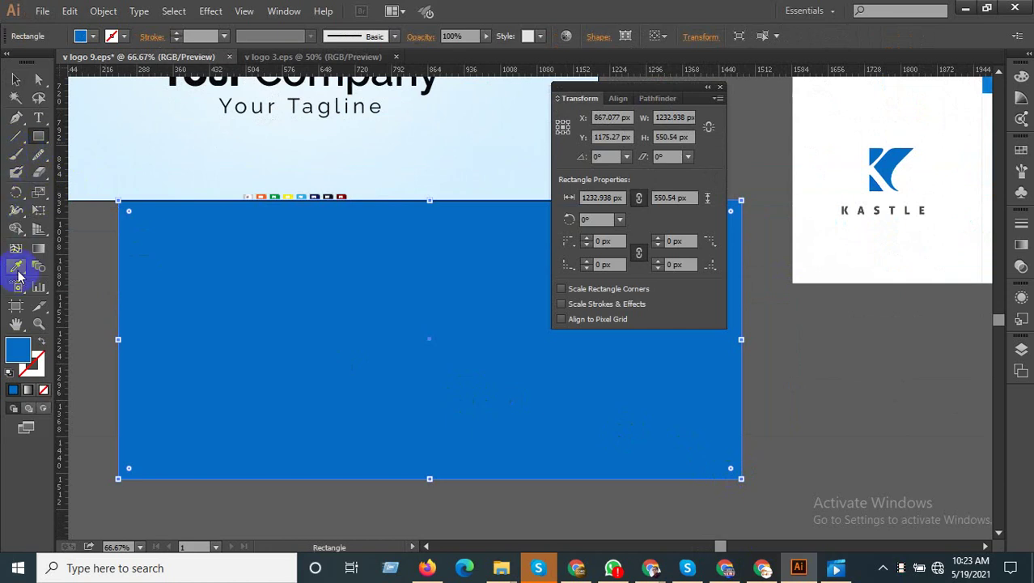
left_click(18, 272)
left_click(886, 261)
left_click(18, 82)
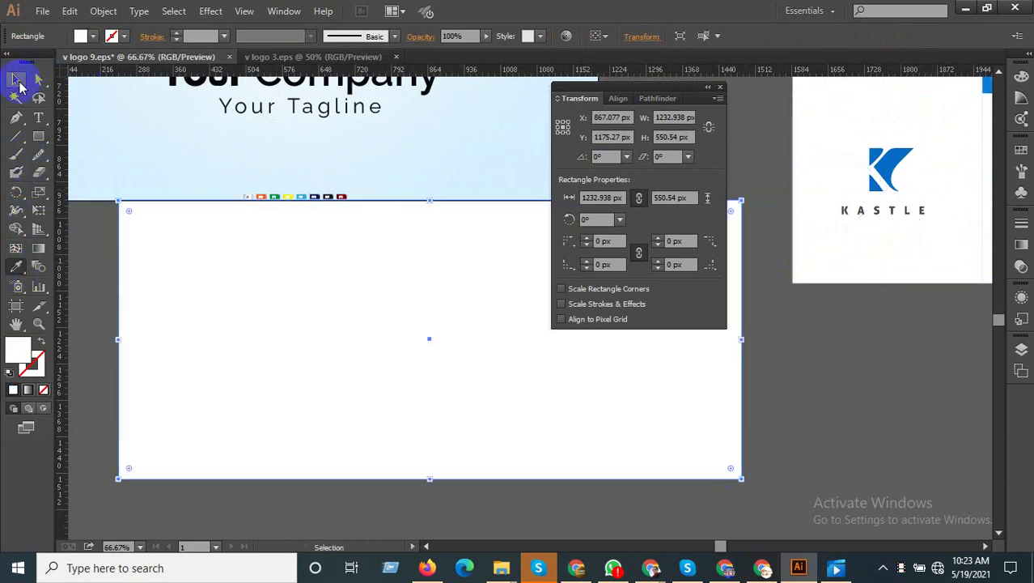
right_click(434, 290)
mouse_move(476, 503)
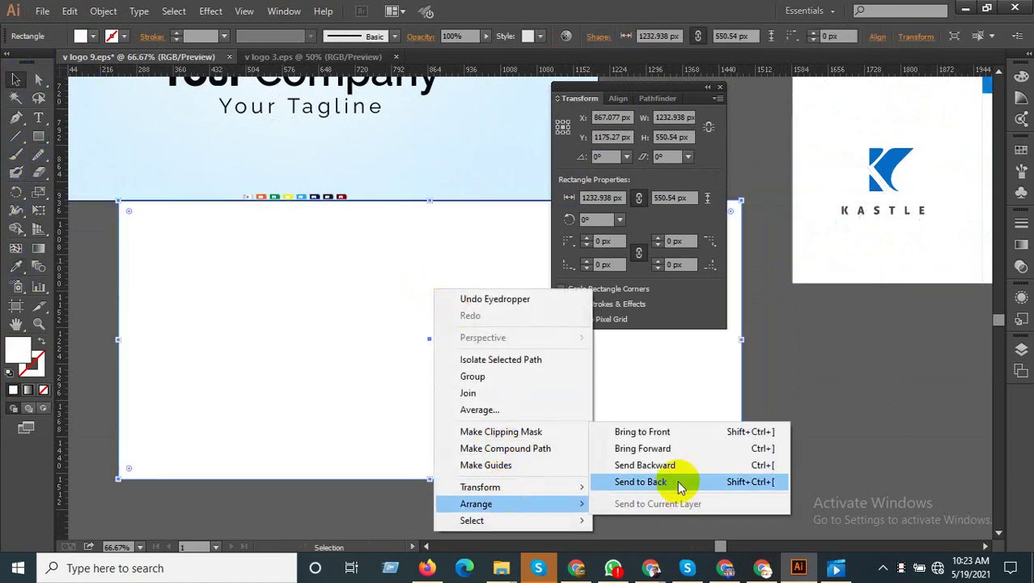
left_click(680, 483)
scroll(322, 398, "down", 3)
Delete the white KASTLE logo tile and move the loose K mark toward the white panel.
scroll(518, 308, "up", 3)
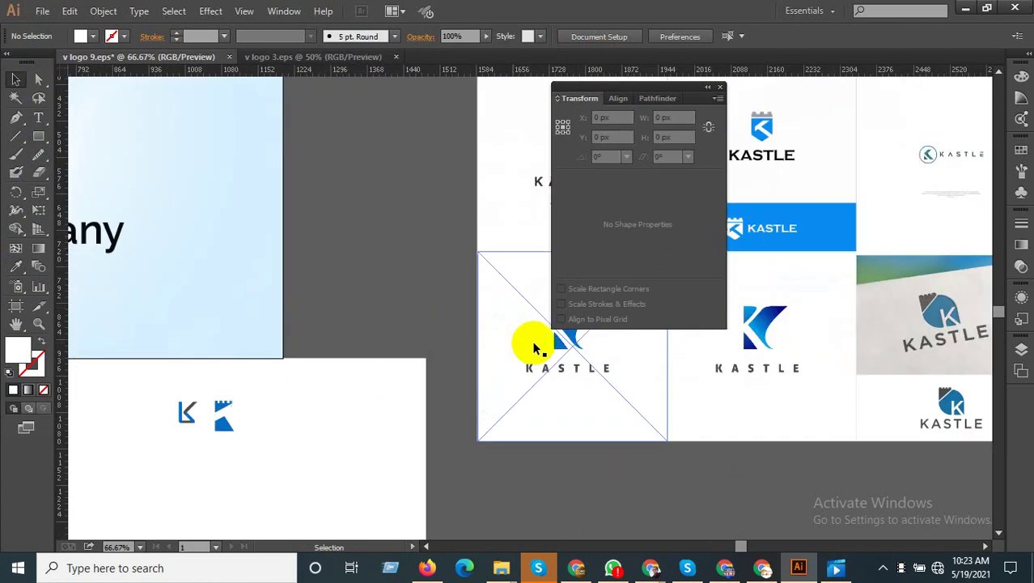
scroll(531, 391, "down", 1)
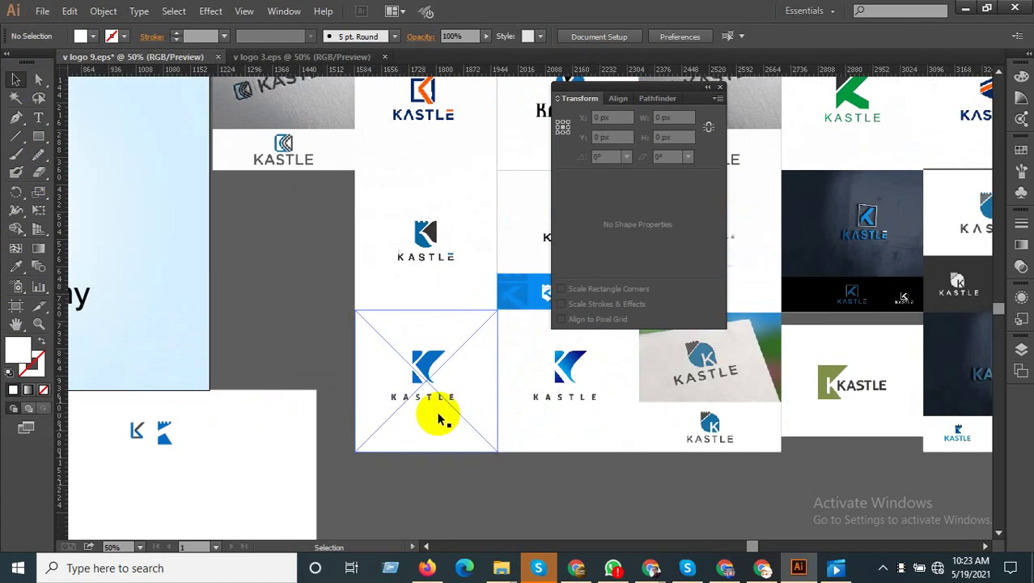
left_click_drag(440, 418, 461, 462)
key("Delete")
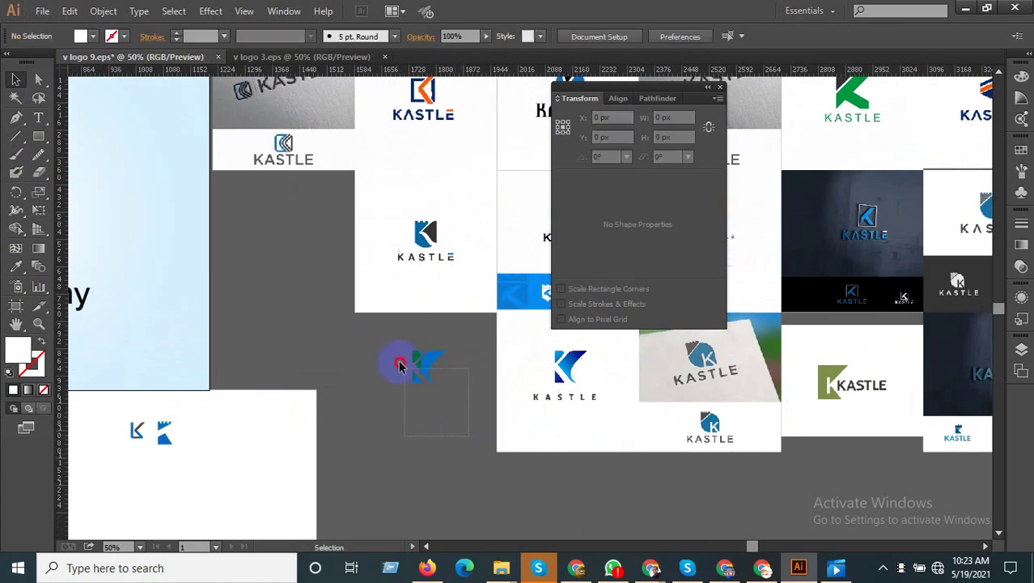
mouse_move(399, 365)
left_mouse_down()
mouse_move(187, 433)
mouse_move(216, 433)
left_mouse_up()
Delete the used K logo reference tile and the KASTLE paper mockup tile.
scroll(405, 396, "right", 3)
left_click(452, 401)
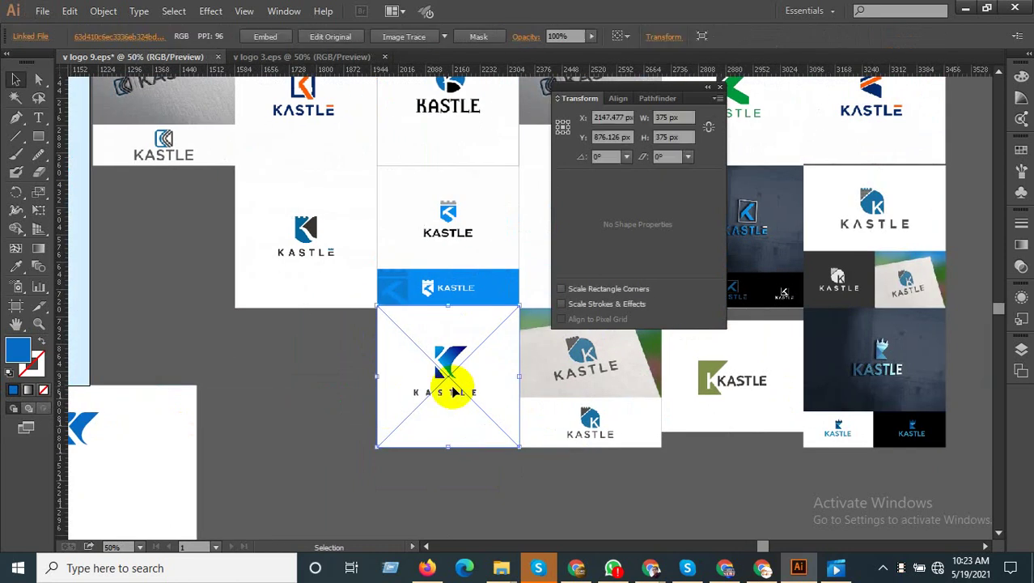
key("Delete")
scroll(485, 376, "right", 3)
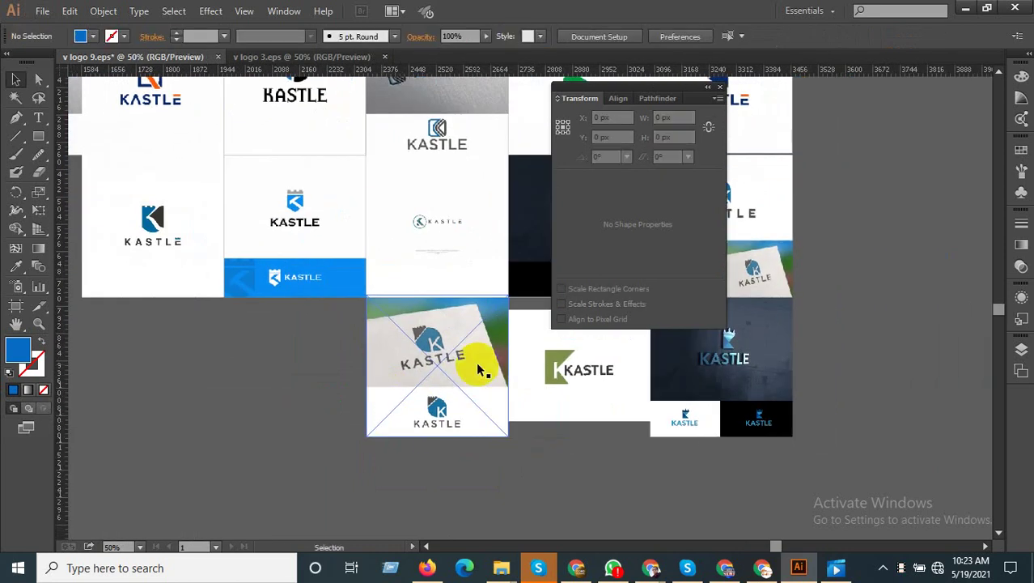
scroll(478, 369, "up", 1)
scroll(435, 398, "up", 4)
scroll(429, 395, "down", 3)
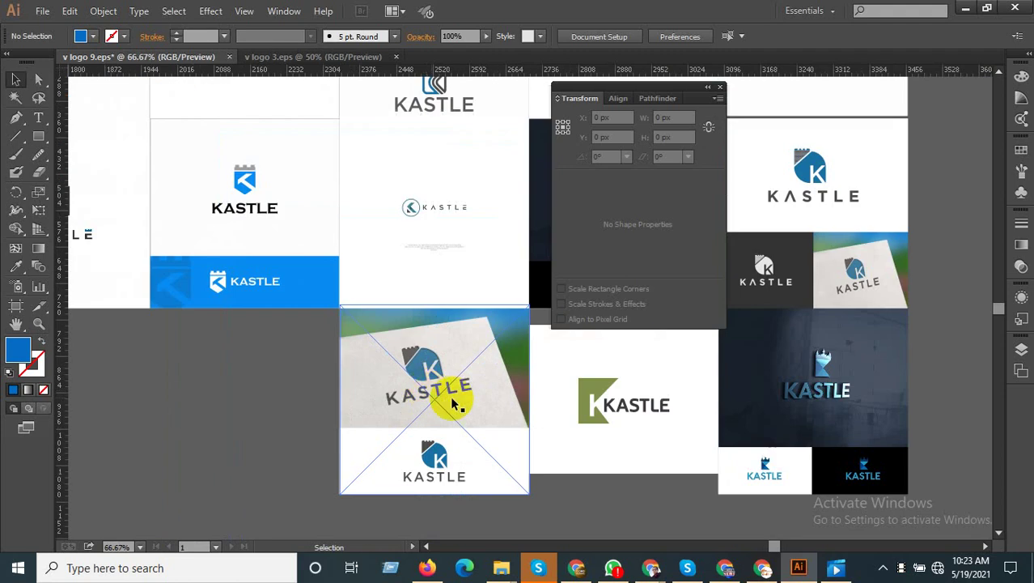
left_click(454, 396)
key("Delete")
Select the green K KASTLE tile and reset the workspace to Essentials.
left_click(582, 395)
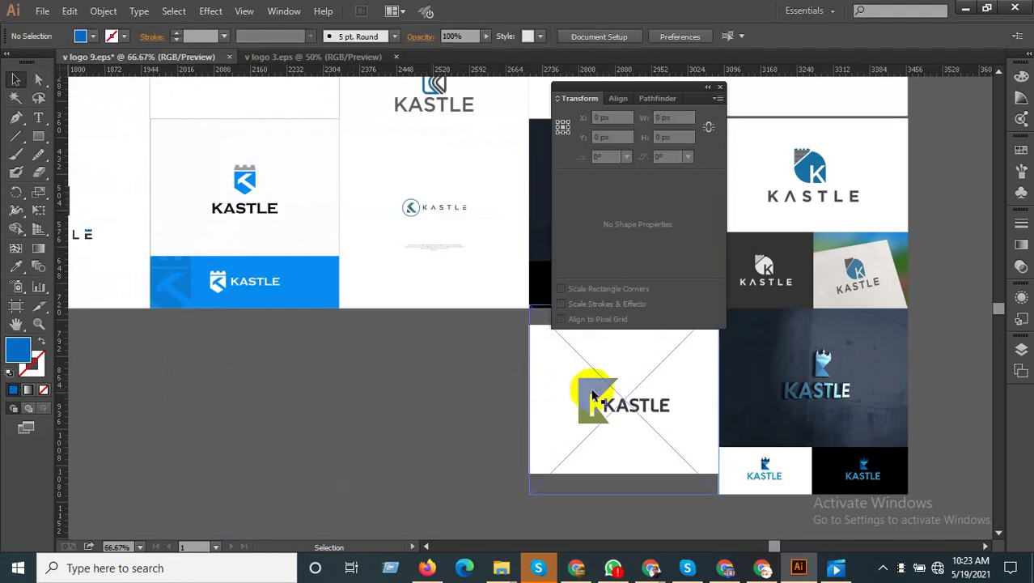
scroll(582, 395, "up", 3)
left_click(809, 12)
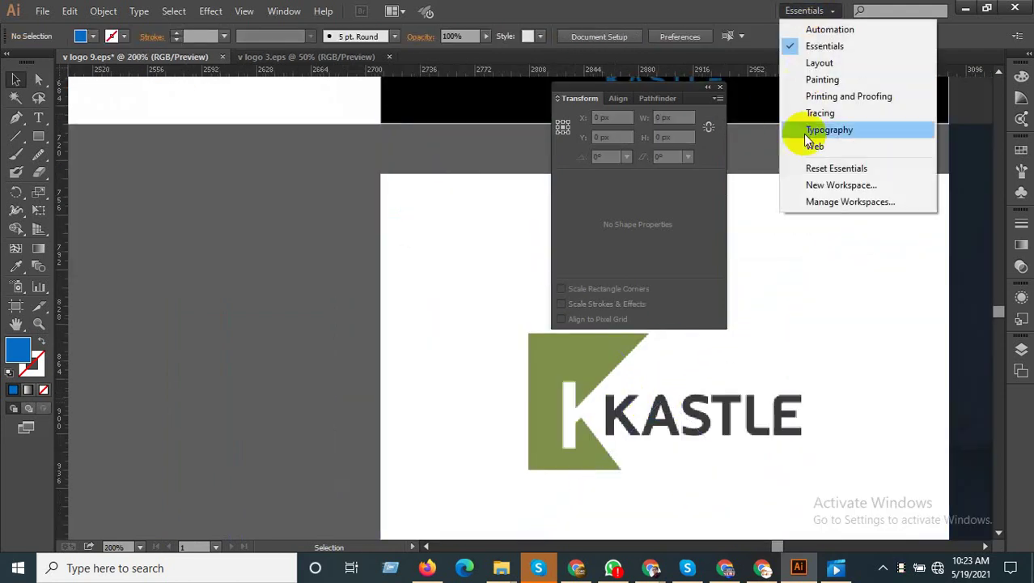
left_click(838, 166)
scroll(564, 441, "up", 3)
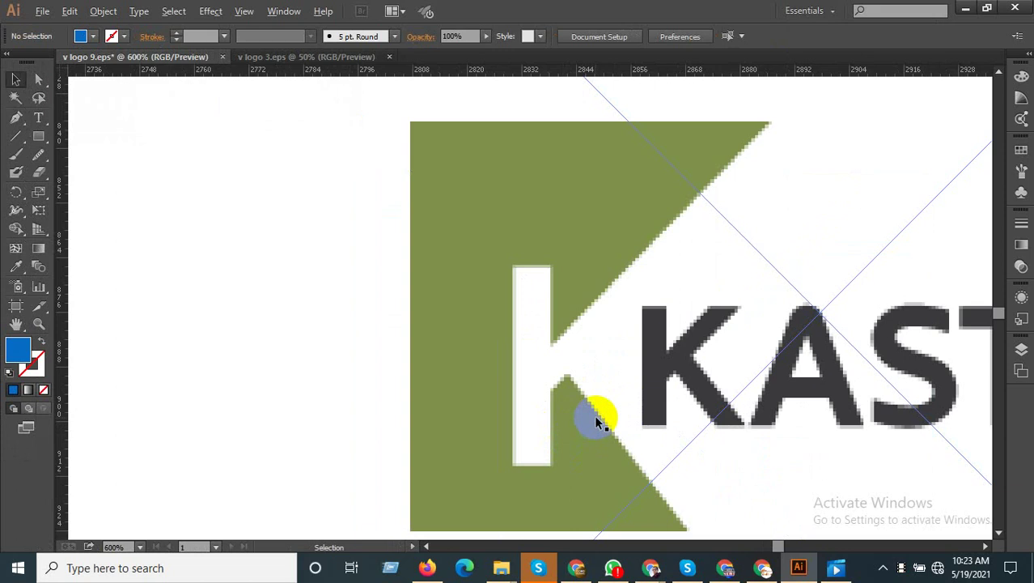
scroll(522, 239, "down", 2)
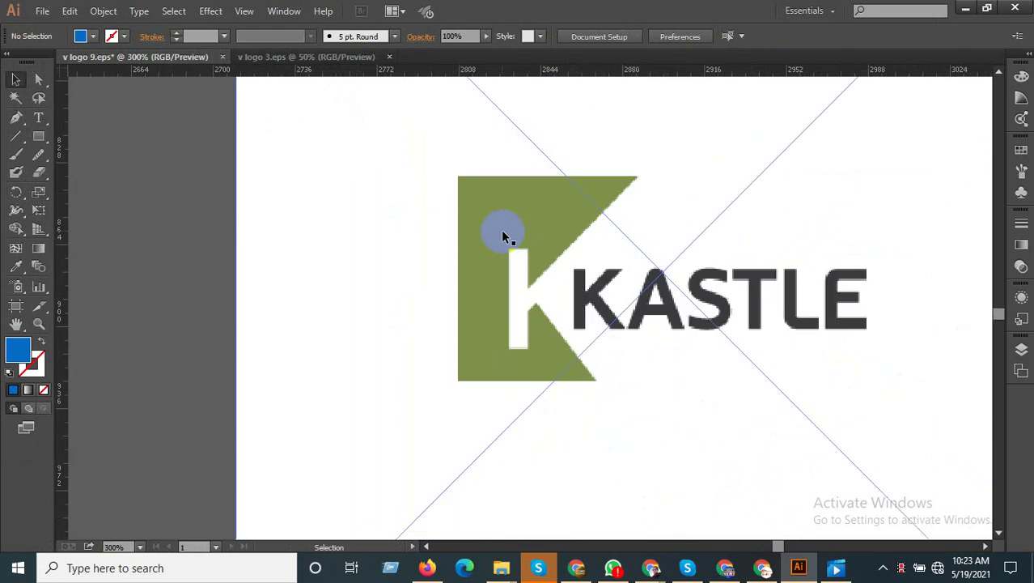
Pen-trace the green shape's top corners, the diagonal, and the top of the K's stem.
left_click(15, 121)
scroll(470, 174, "up", 1)
left_click(451, 178)
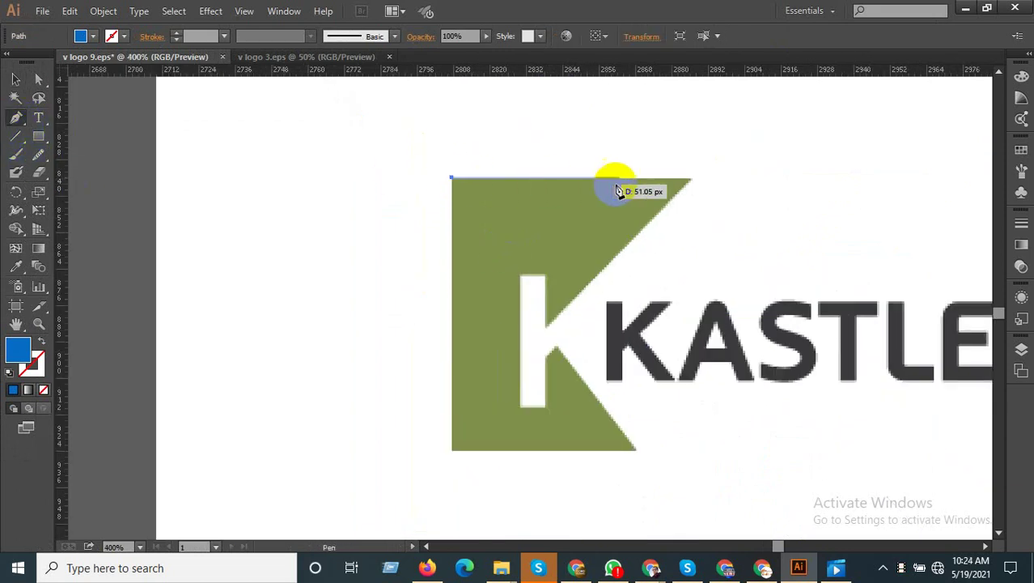
left_click(692, 177)
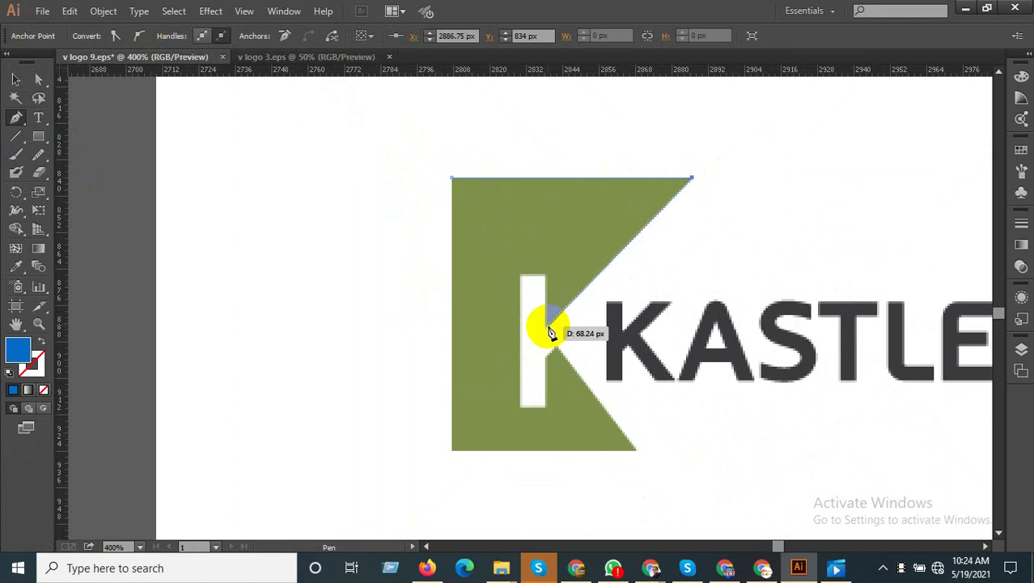
left_click(550, 322)
scroll(547, 331, "up", 3)
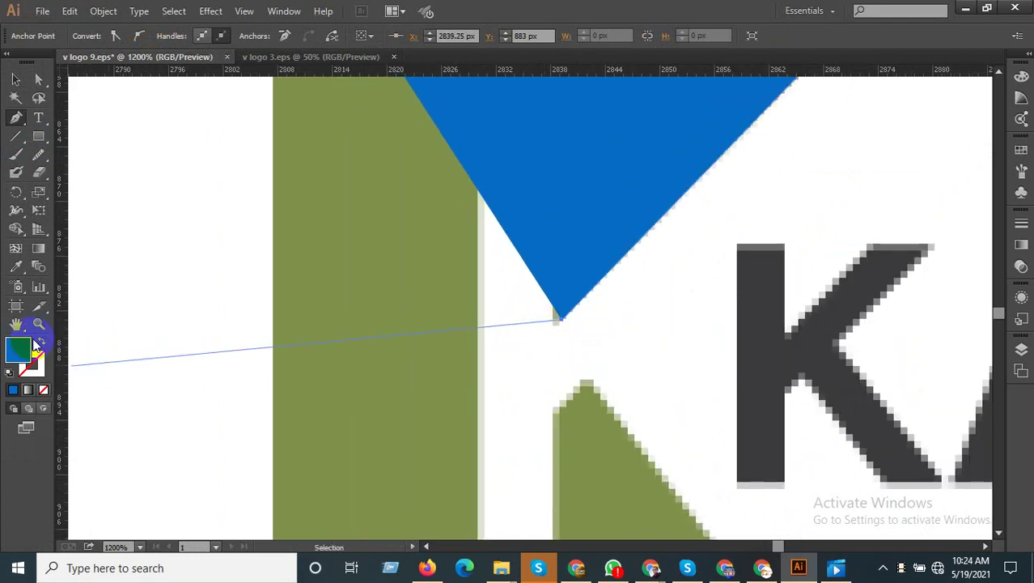
left_click(35, 342)
left_click(560, 166)
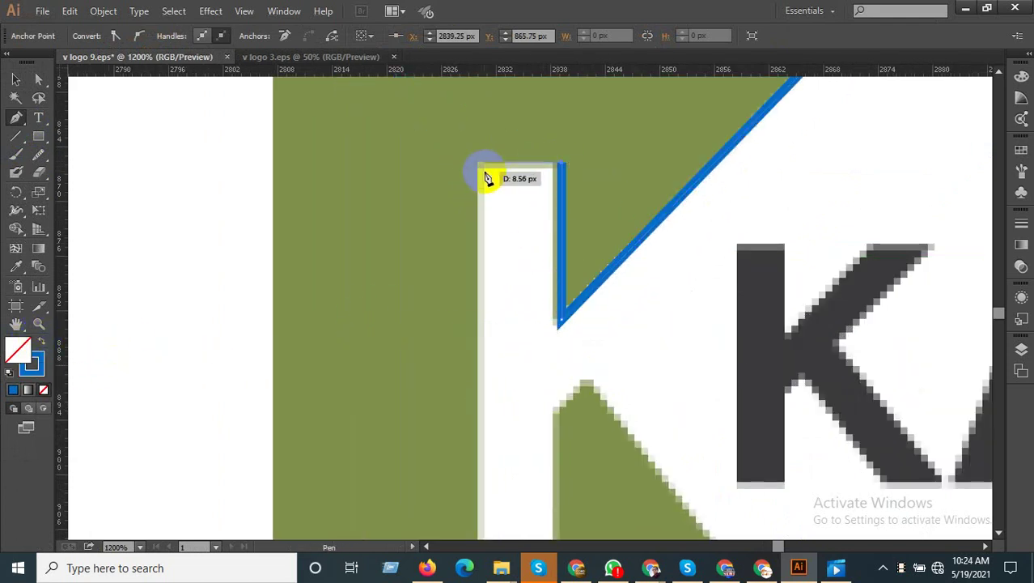
left_click(481, 167)
Continue the outline down the stem, through the notch and bottom corners, and close it at the start.
scroll(484, 168, "down", 2, "alt")
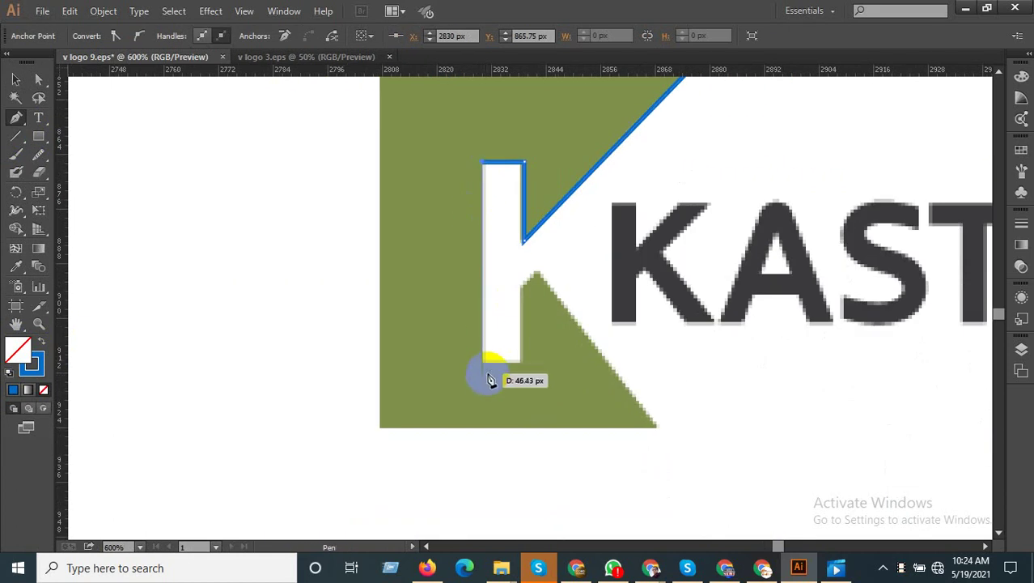
left_click(483, 364)
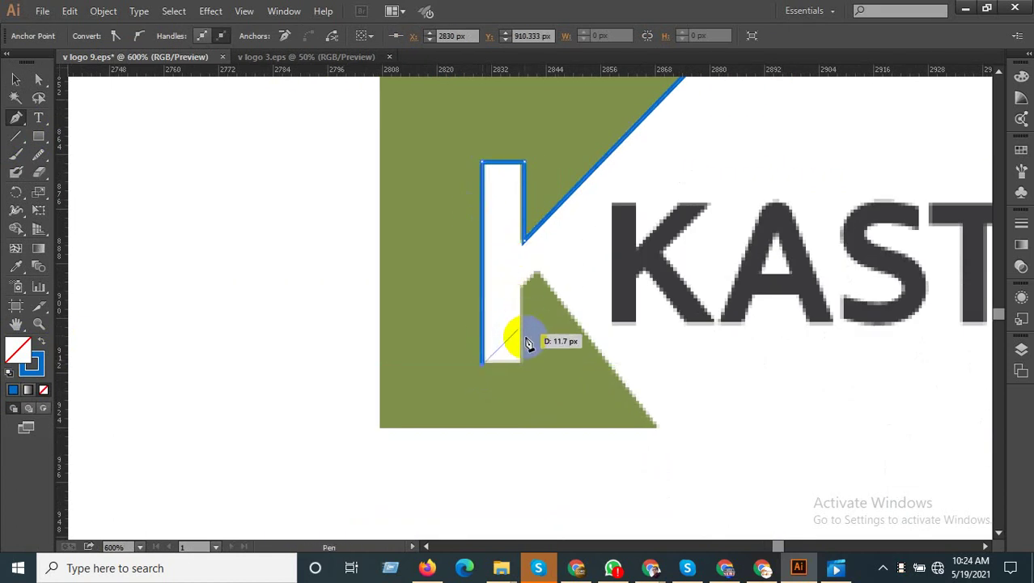
left_click(528, 364)
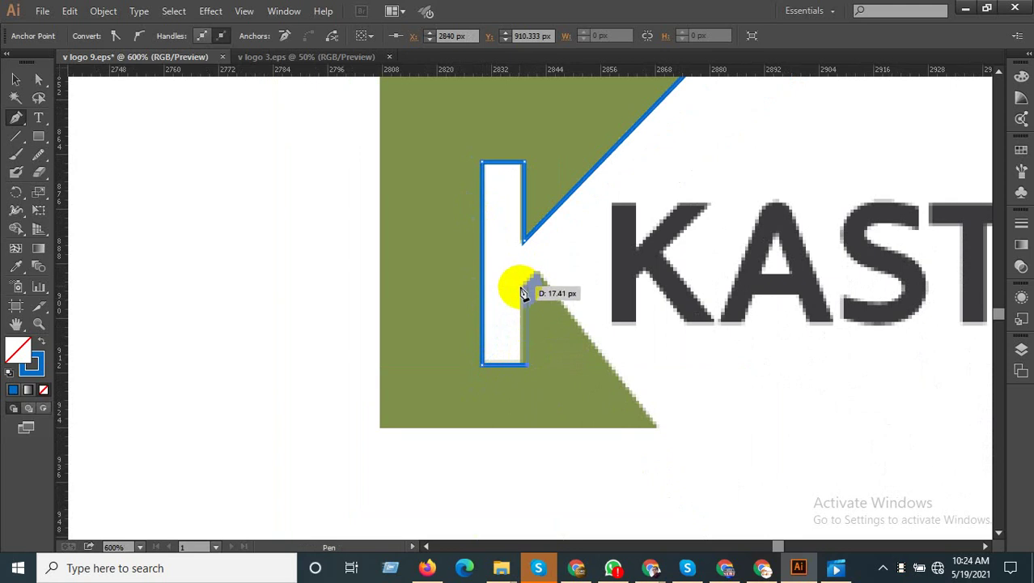
scroll(536, 284, "up", 2)
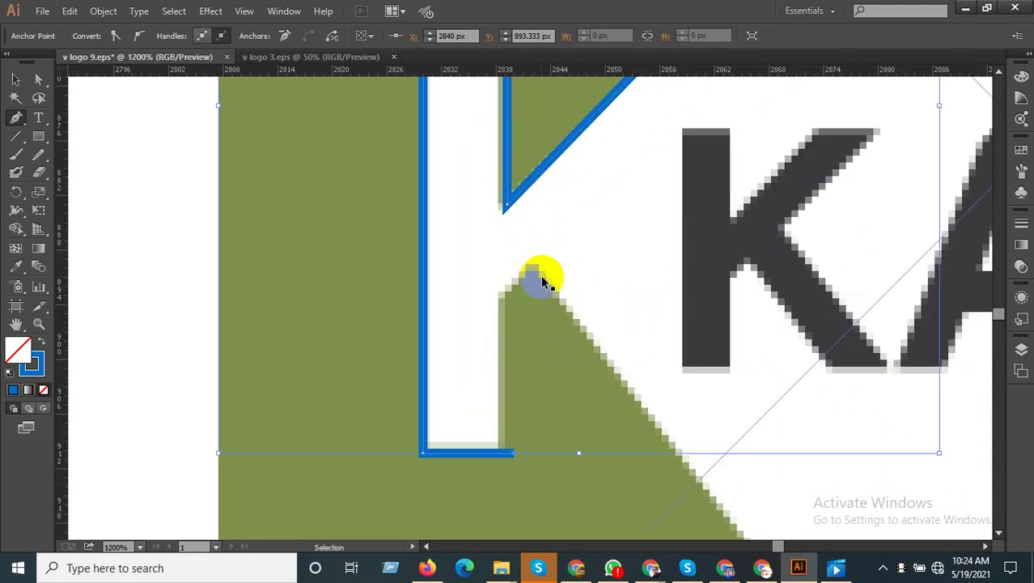
key("ctrl+z")
left_click(502, 450)
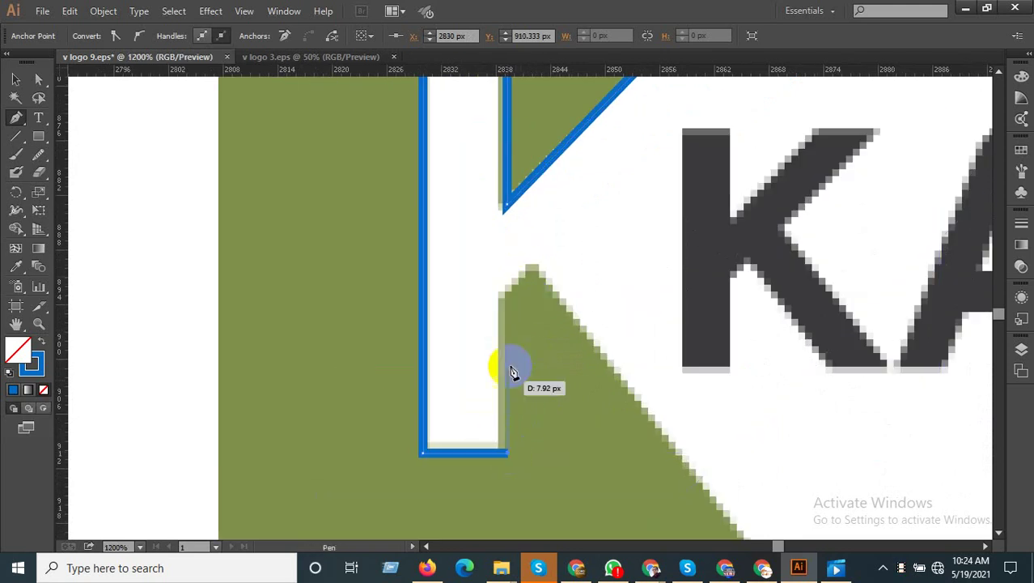
left_click(503, 290)
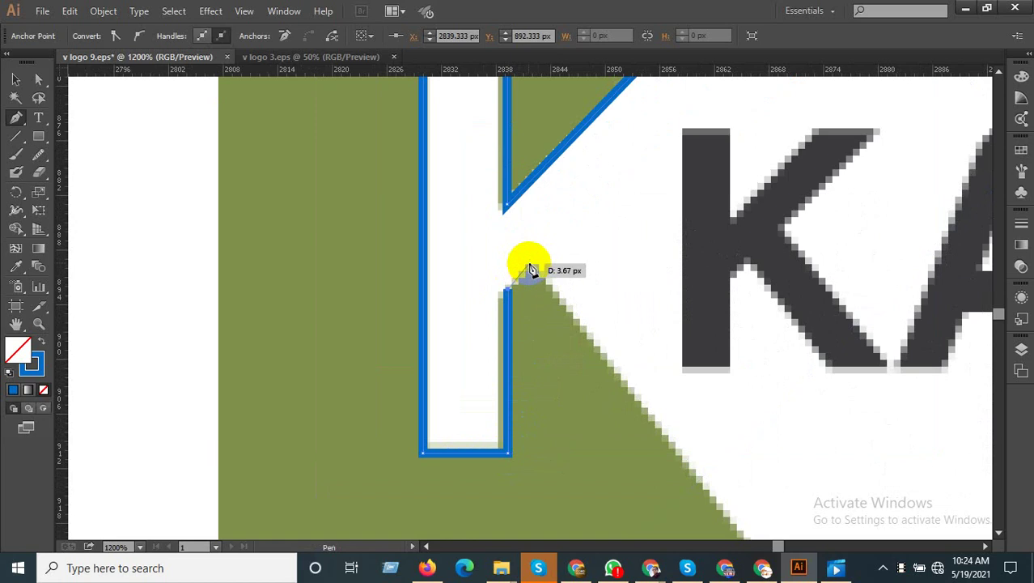
left_click(530, 268)
scroll(588, 254, "down", 2)
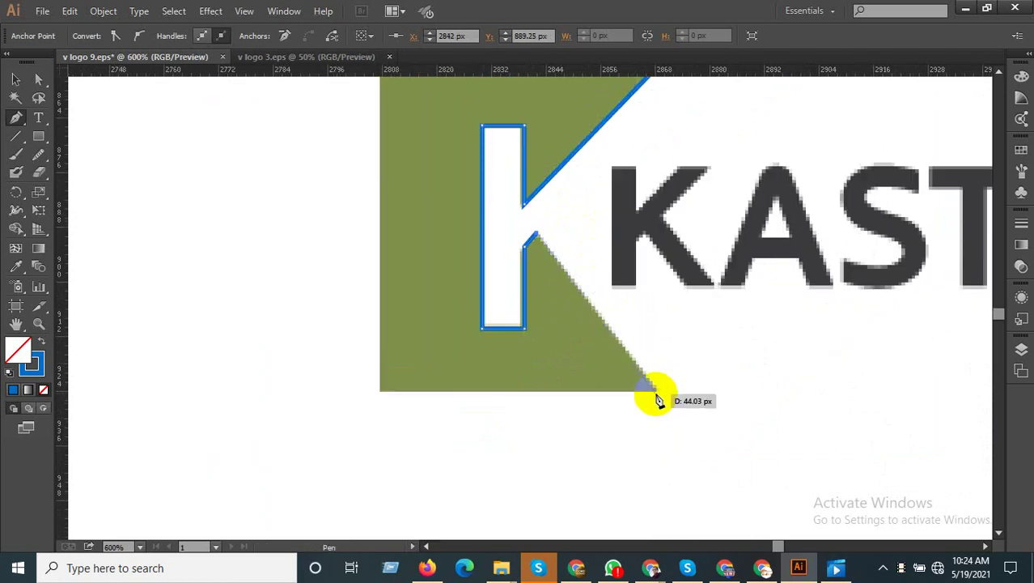
left_click(656, 395)
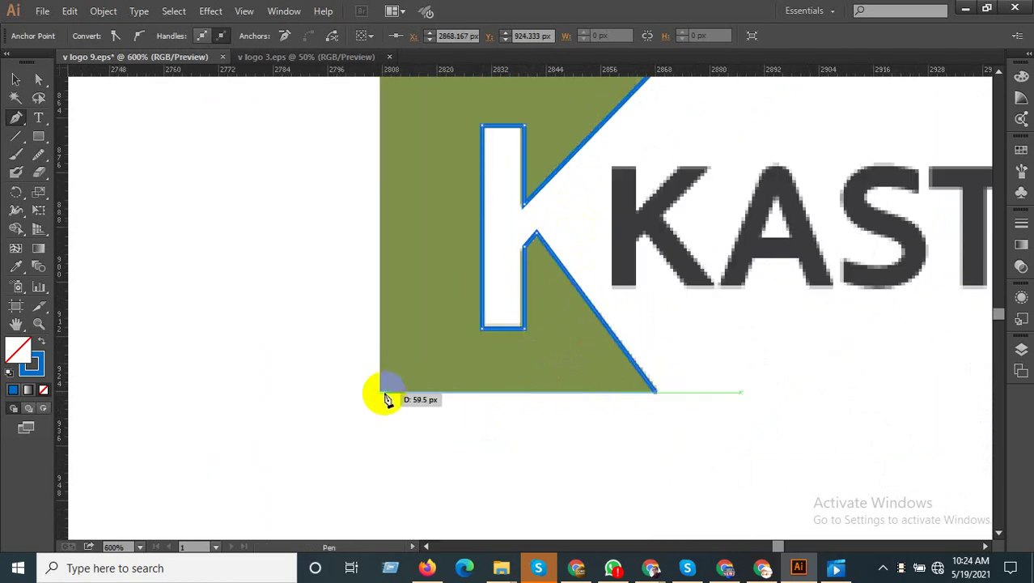
left_click(383, 392)
scroll(385, 393, "down", 2)
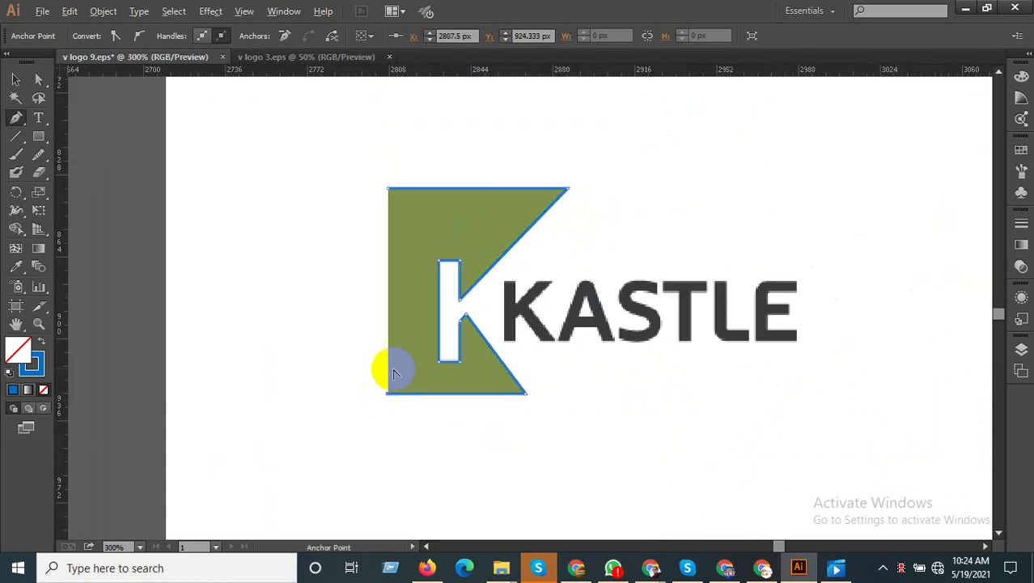
left_click(387, 189)
Fill the traced K shape with olive green using the Eyedropper.
left_click(17, 265)
left_click(489, 215)
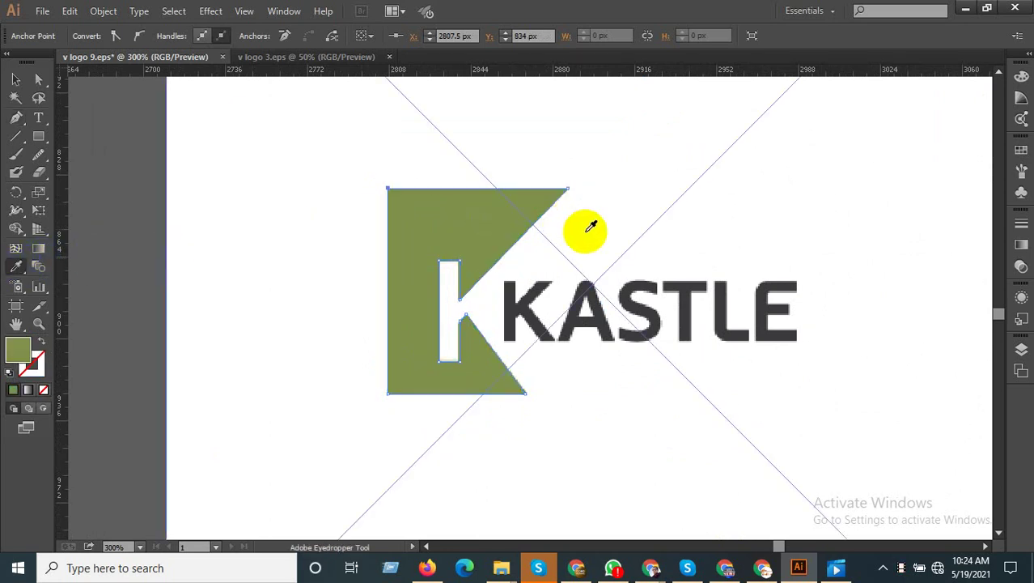
scroll(607, 239, "down", 2)
Move the green vector K onto the white panel beside the blue Ks.
scroll(711, 241, "down", 4)
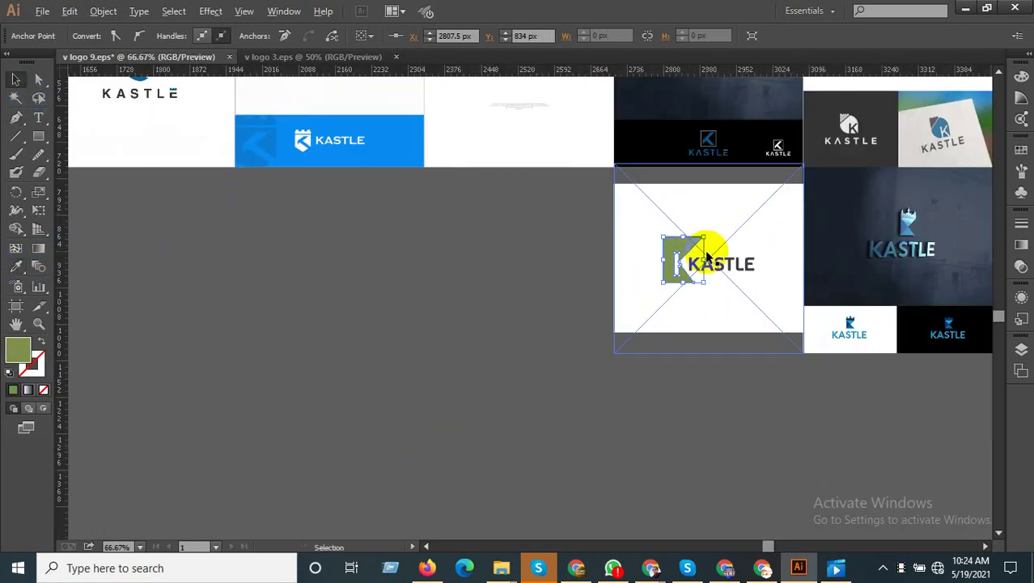
left_click_drag(711, 242, 732, 261)
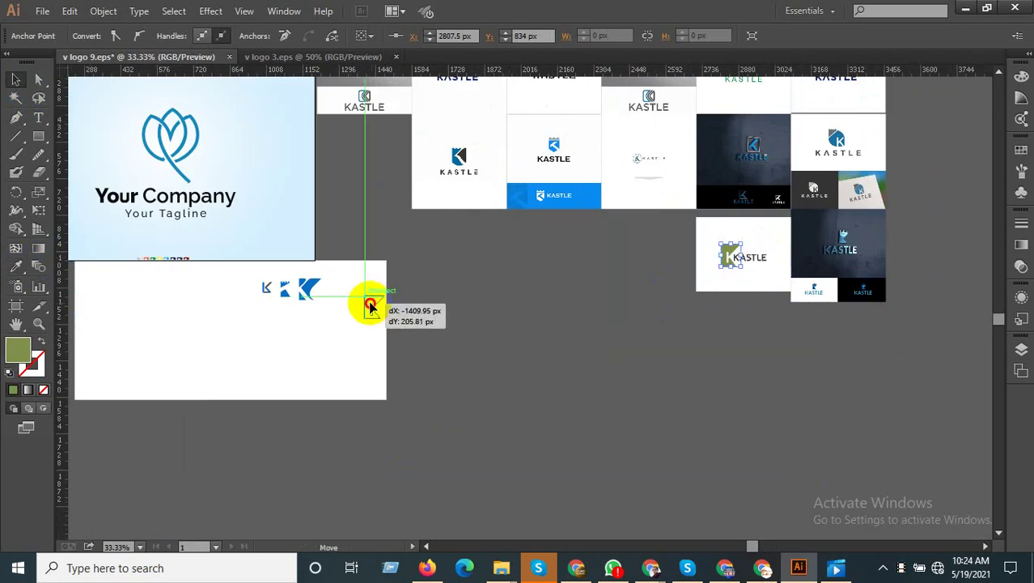
left_click_drag(732, 261, 339, 293)
left_click(742, 354)
Delete the green KASTLE reference image and slide the dark KASTLE mock-up image left.
left_click(776, 270)
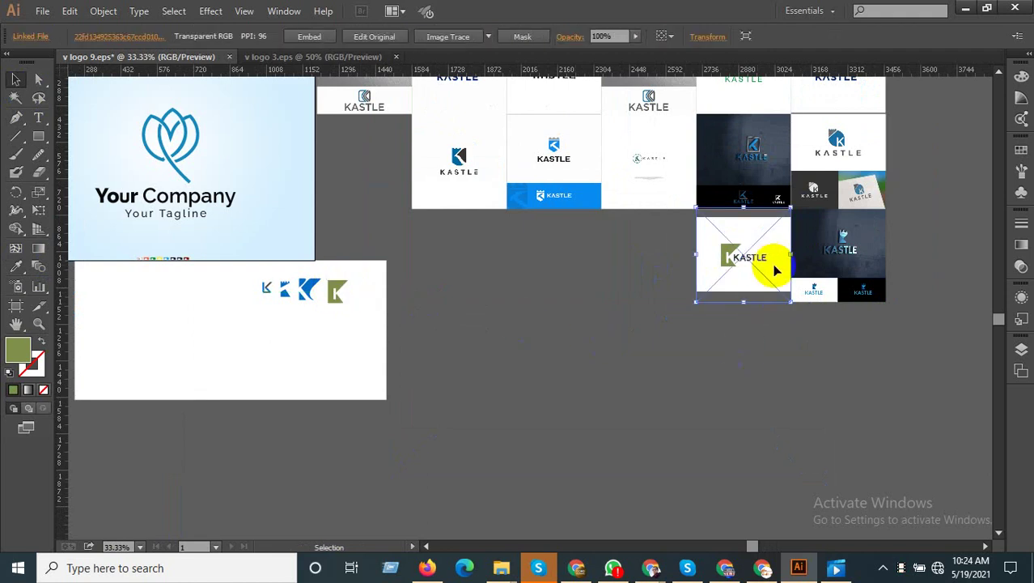
key("Delete")
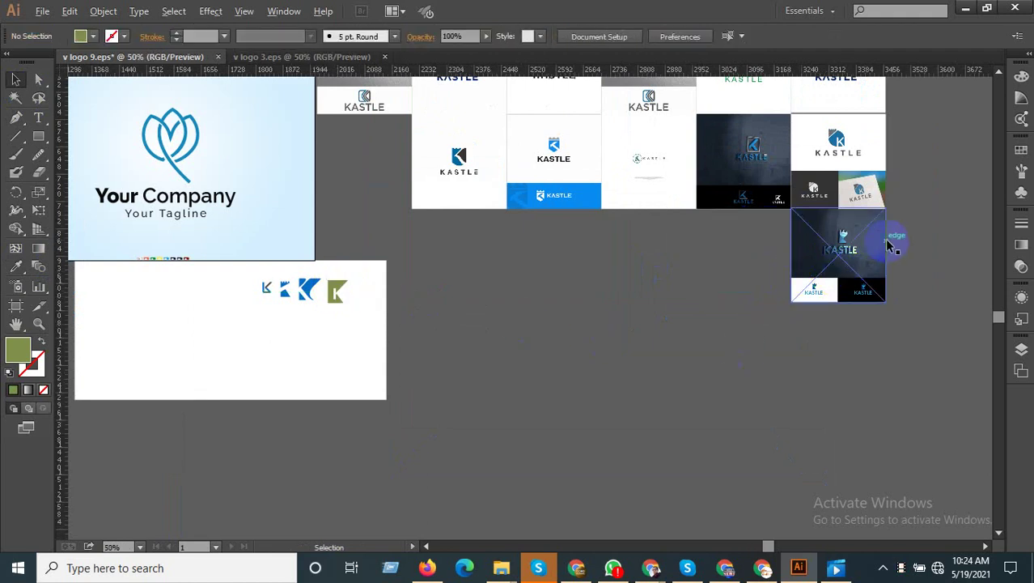
scroll(822, 287, "up", 3)
left_click_drag(823, 291, 411, 291)
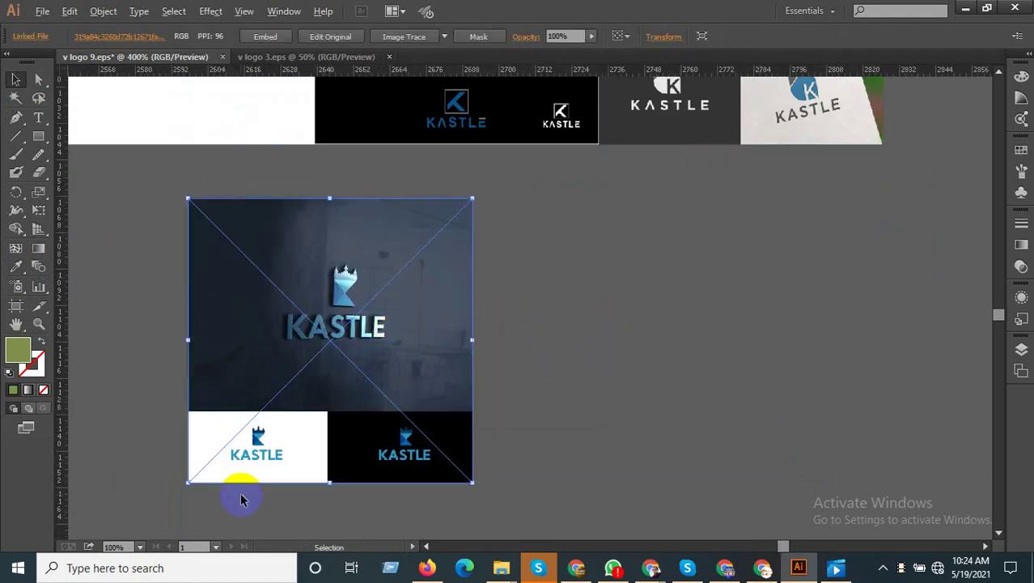
scroll(243, 477, "up", 3)
scroll(243, 299, "up", 2)
scroll(593, 358, "down", 3)
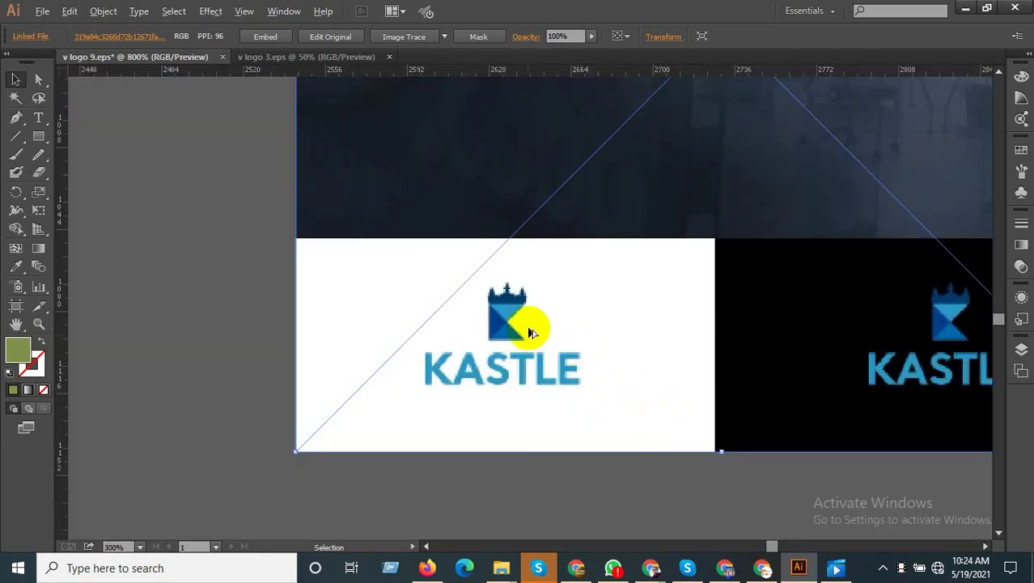
scroll(531, 332, "up", 3)
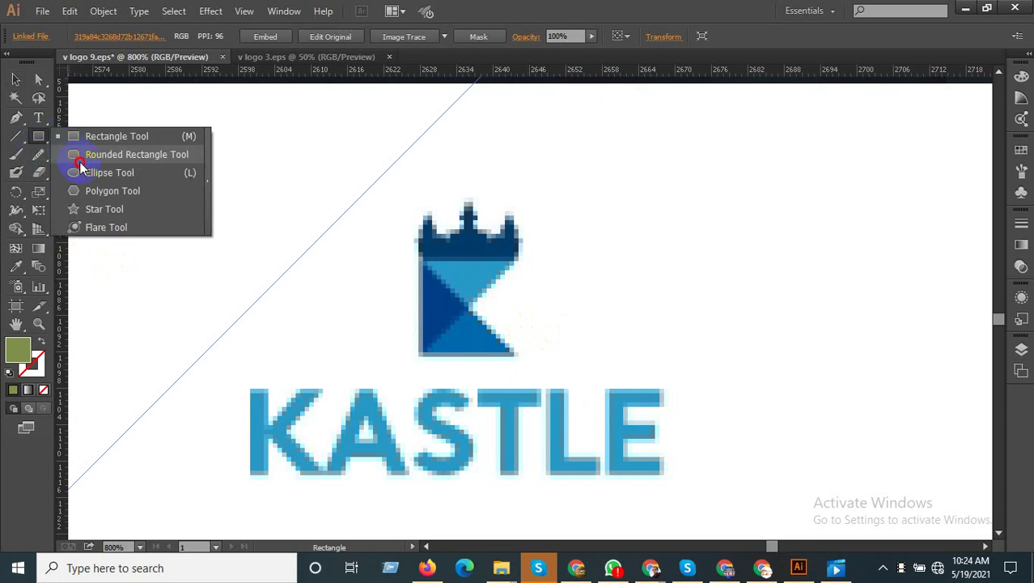
Draw a 3-point star triangle over the crowned logo and delete the stray five-point star.
left_click_drag(37, 143, 102, 207)
left_click_drag(420, 276, 496, 327)
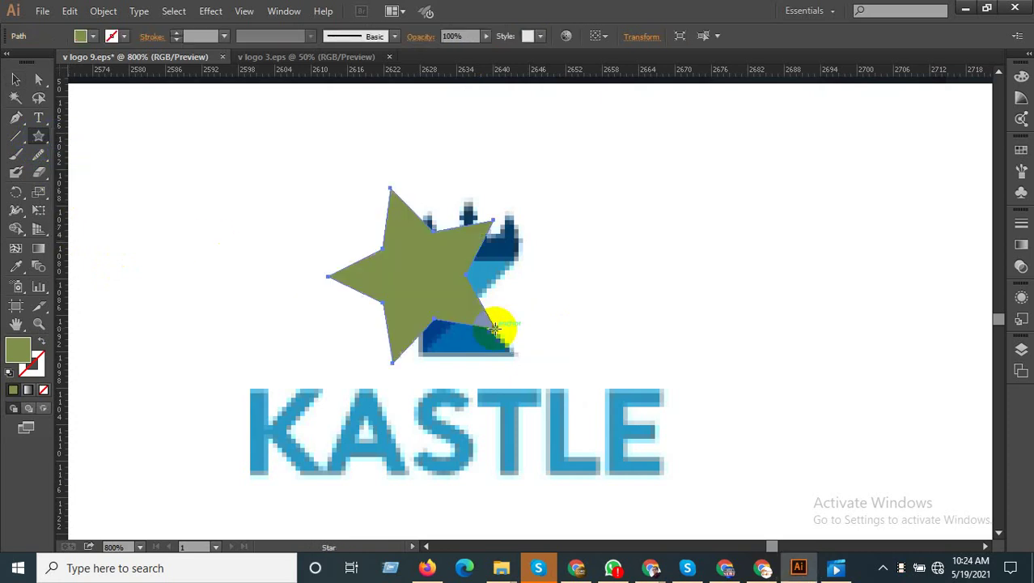
left_click(572, 312)
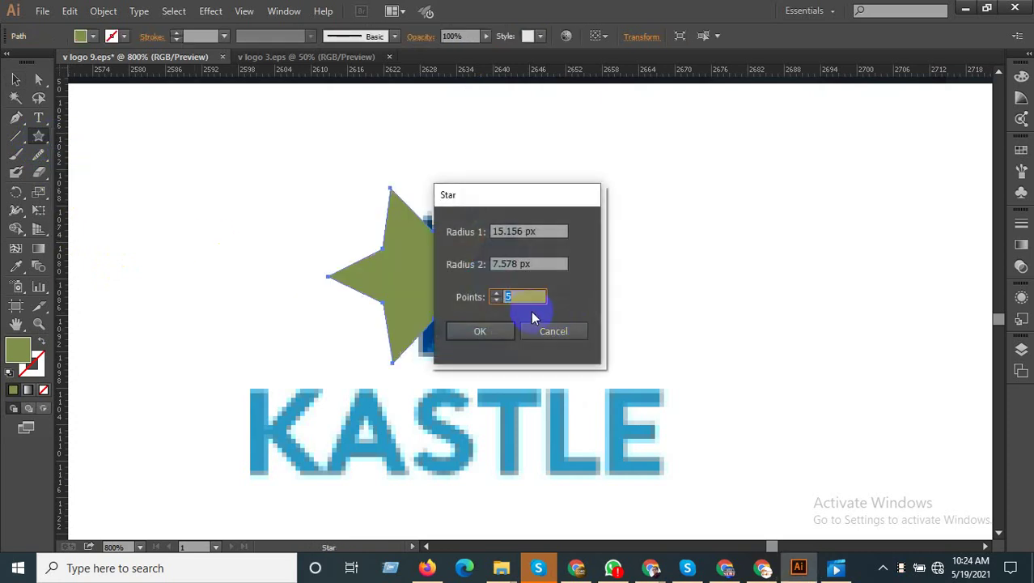
type("3")
left_click(482, 331)
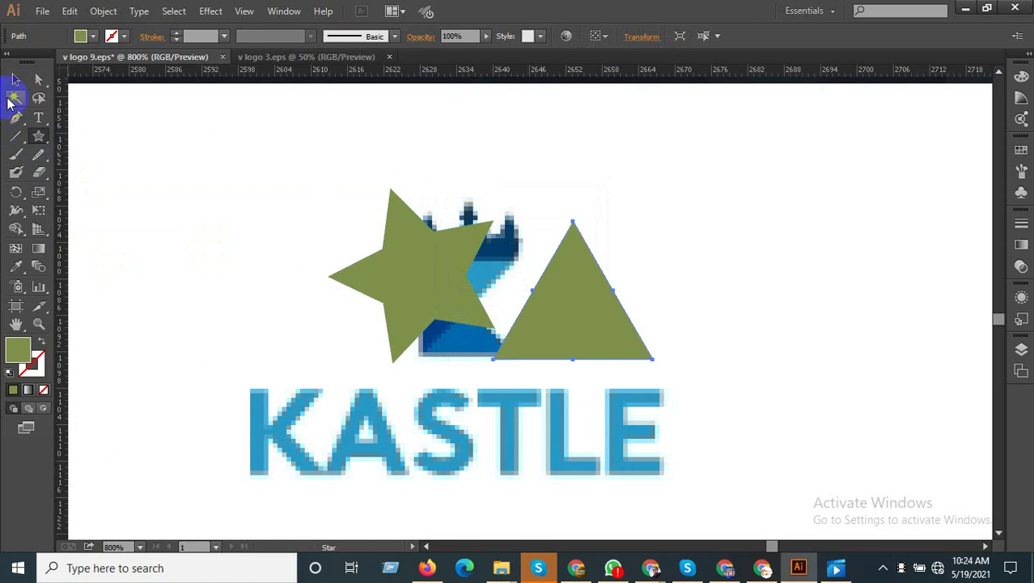
left_click(15, 78)
left_click(420, 260)
key("Delete")
Move, shrink and widen the triangle to sit across the K's base.
left_click_drag(599, 306, 473, 338)
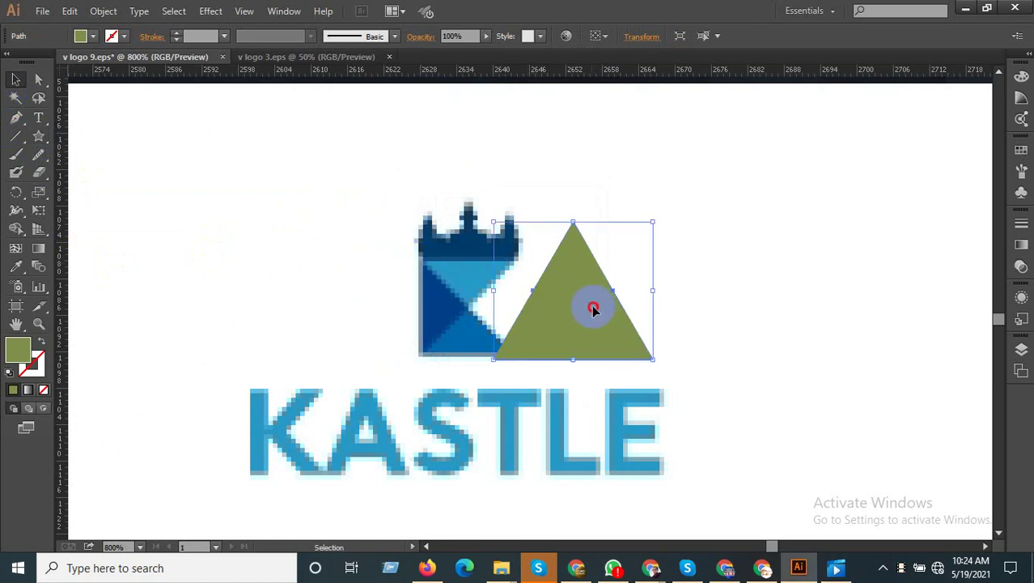
left_click_drag(524, 253, 500, 307)
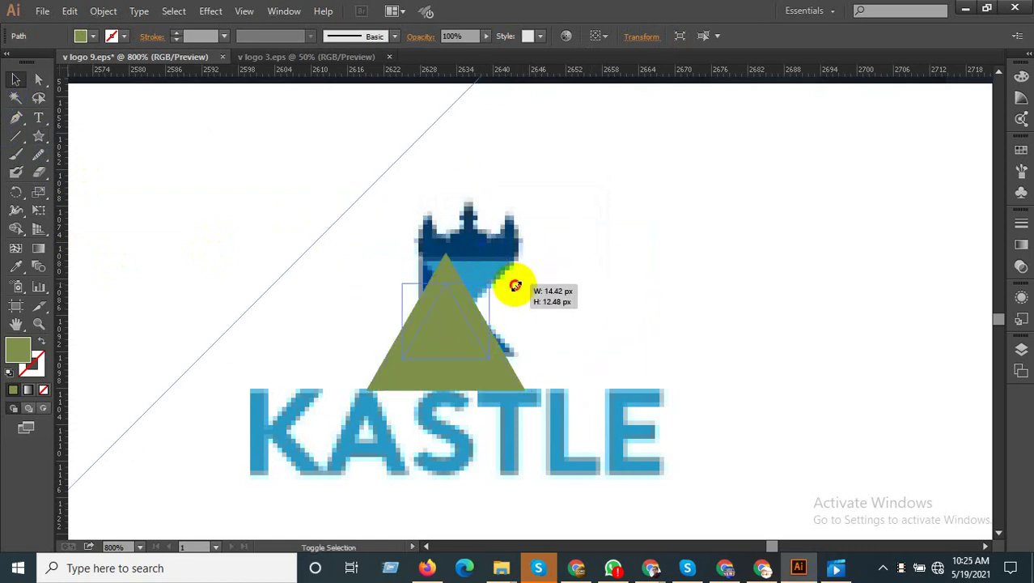
key("ctrl+plus")
key("ctrl+plus")
key("ctrl+plus")
left_click_drag(427, 331, 546, 372)
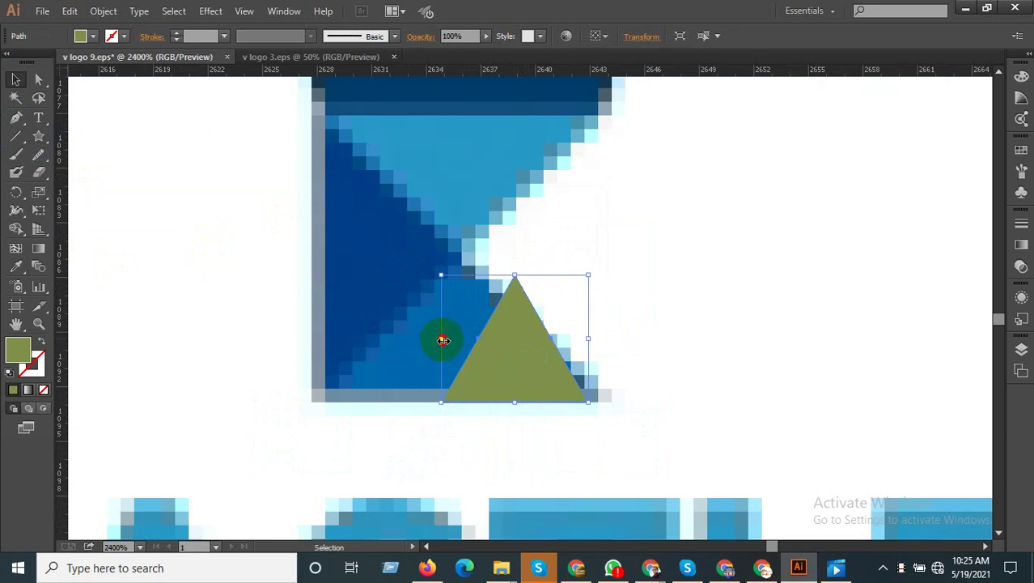
left_click_drag(442, 340, 323, 346)
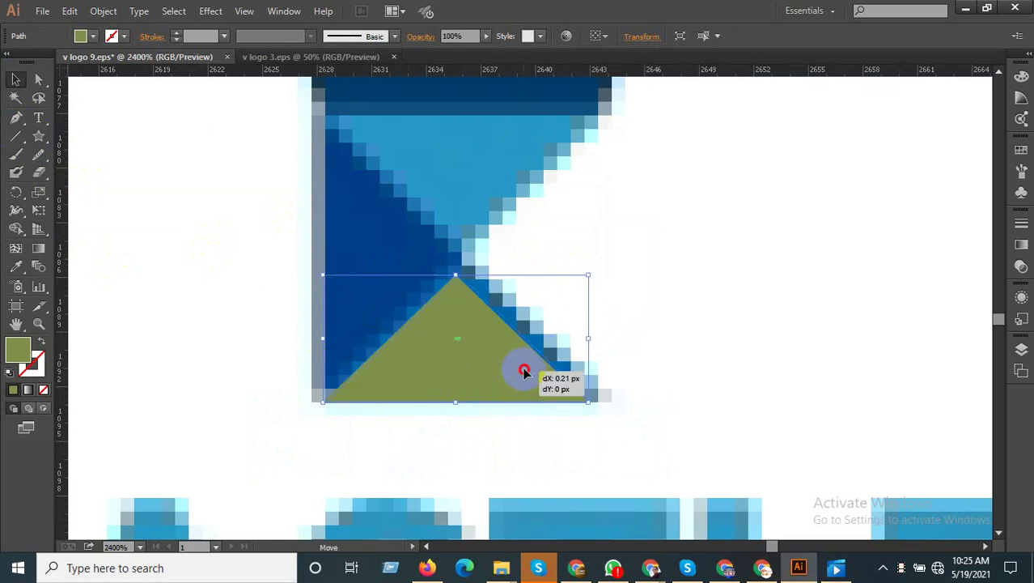
Copy the triangle upward, rotate it to point right, and place it at the K's left edge.
mouse_move(524, 371)
left_mouse_down()
mouse_move(502, 296)
mouse_move(501, 247)
left_mouse_up()
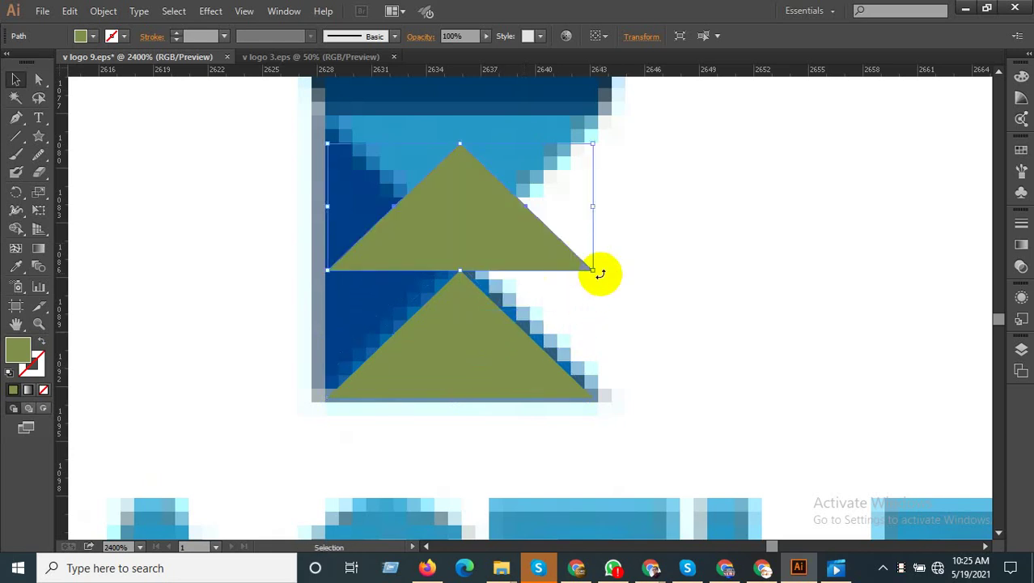
left_click_drag(600, 273, 458, 372)
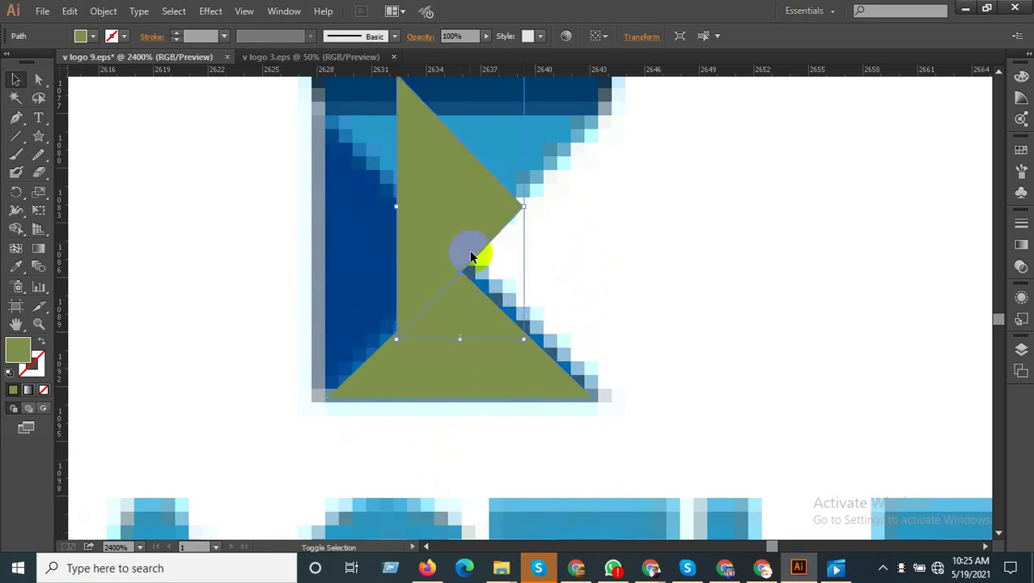
left_click_drag(471, 256, 407, 281)
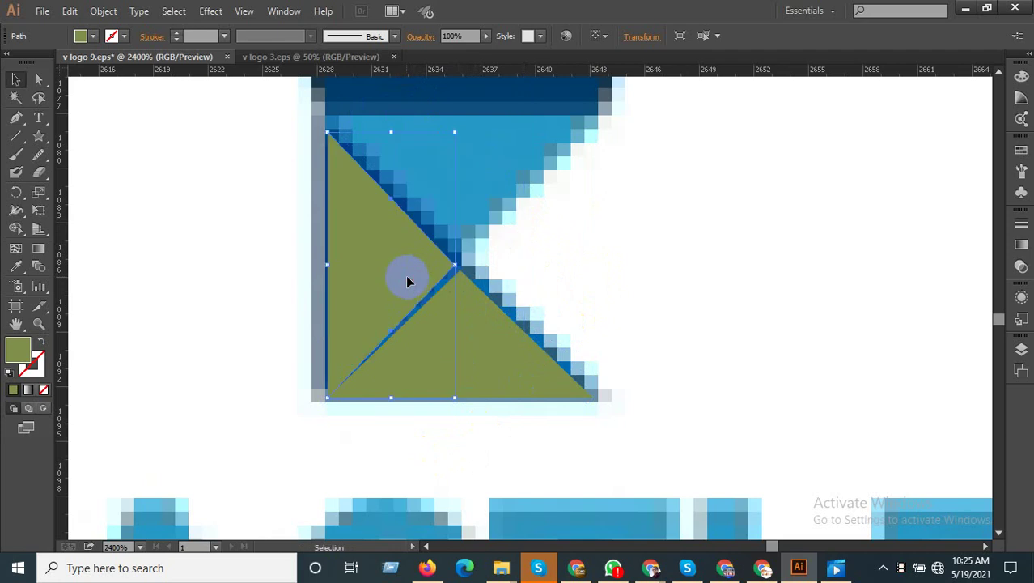
scroll(432, 287, "up", 3)
scroll(432, 286, "down", 1)
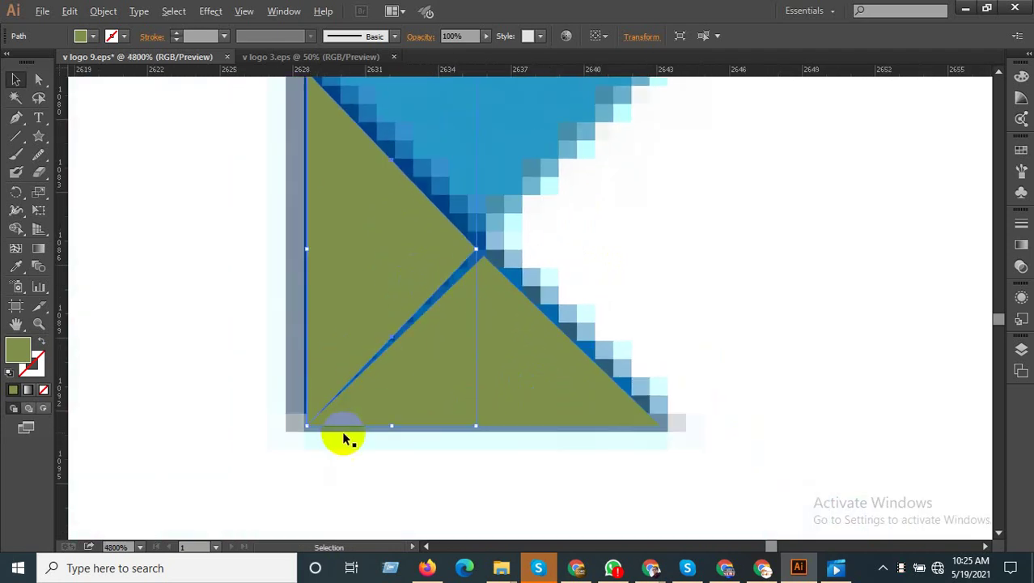
scroll(344, 437, "up", 2)
scroll(316, 432, "down", 2)
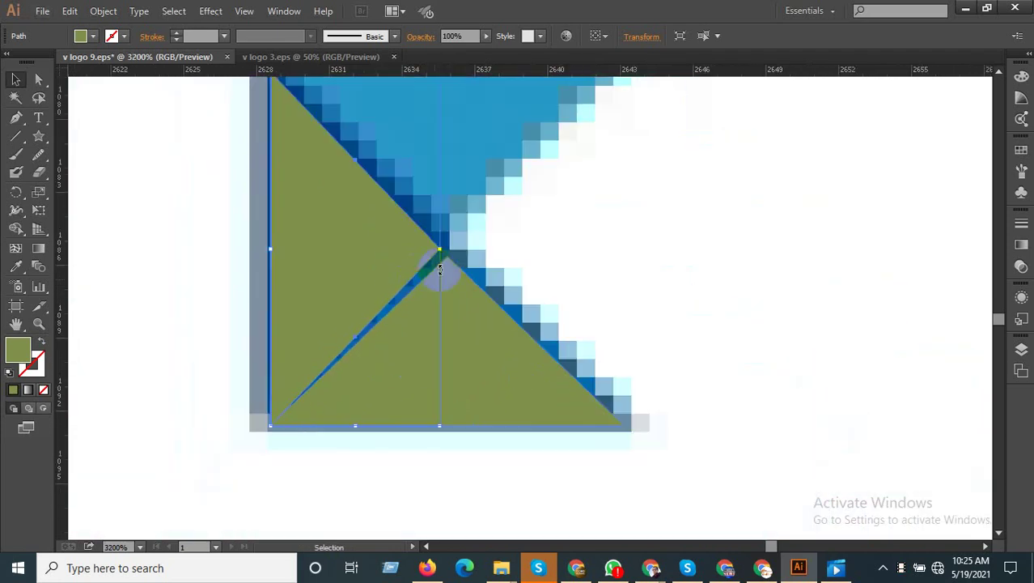
scroll(440, 271, "up", 1)
scroll(420, 283, "up", 1)
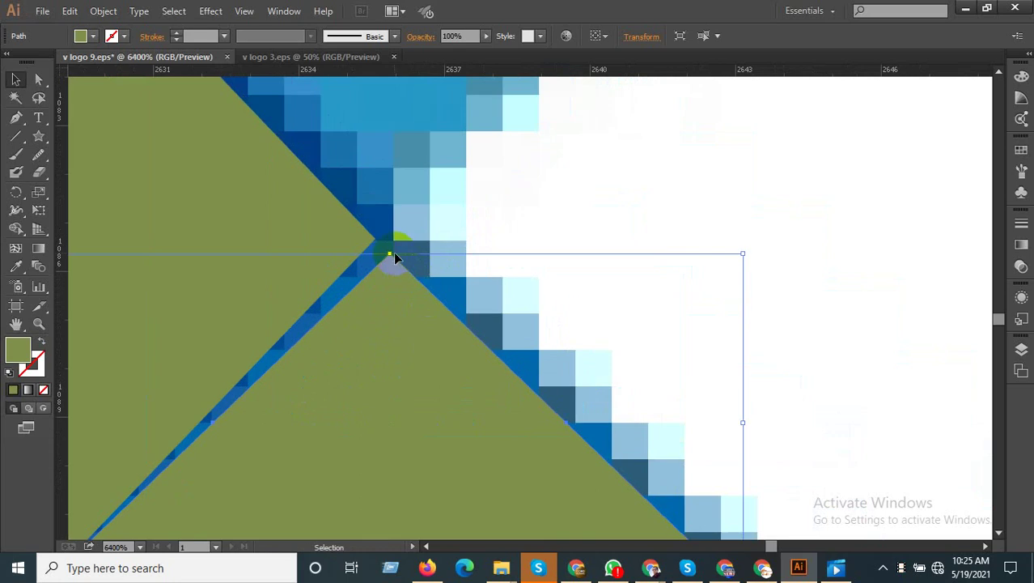
Fit the triangle's corner point into the K notch and move the olive triangle up over the K.
mouse_move(392, 254)
left_mouse_down()
mouse_move(374, 241)
mouse_move(392, 236)
left_mouse_up()
left_click(434, 228)
left_click(370, 245)
left_click(452, 225)
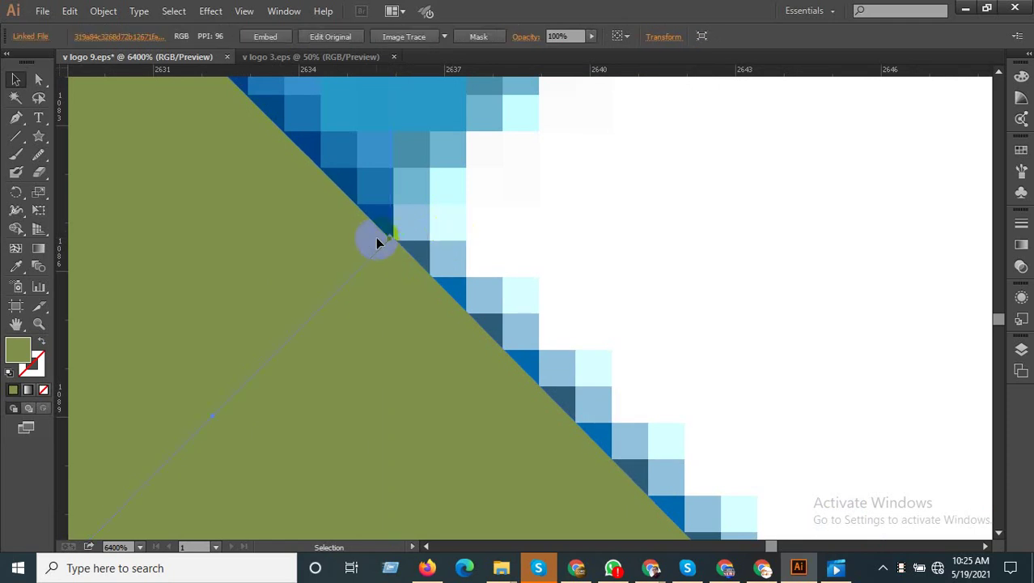
left_click(375, 237)
left_click_drag(392, 235, 389, 232)
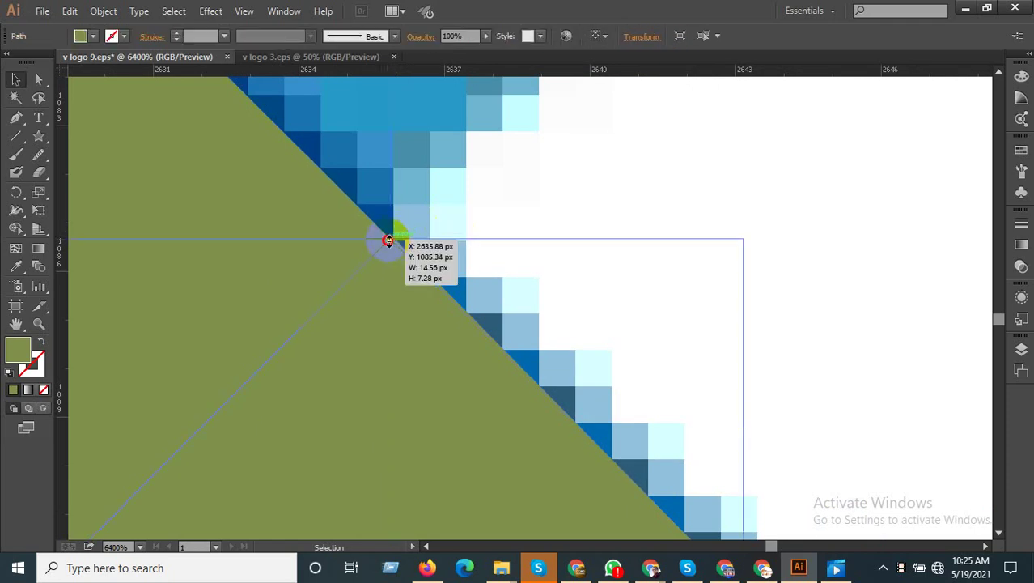
left_click(454, 279)
scroll(388, 336, "down", 3)
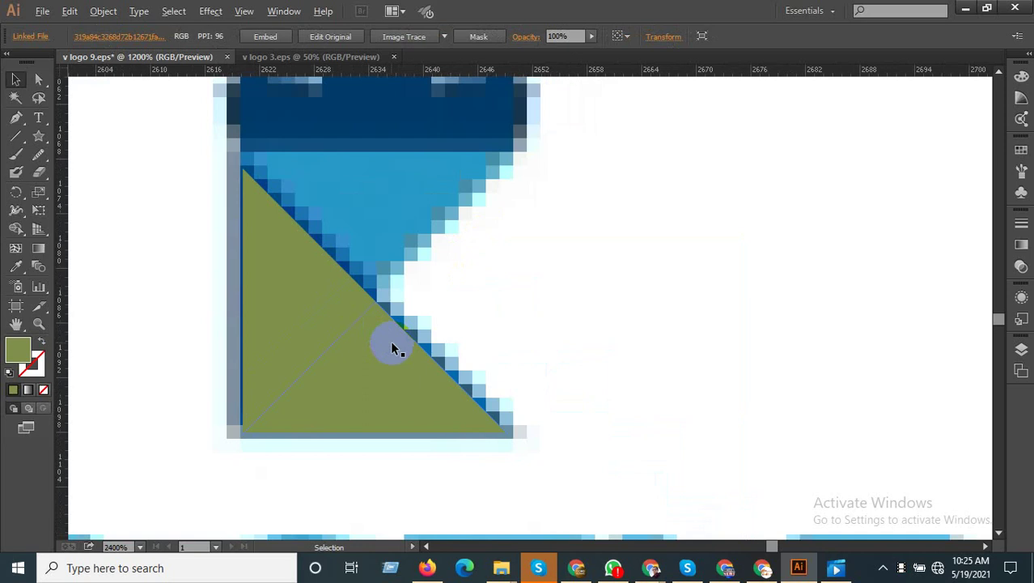
scroll(392, 347, "down", 2)
left_click(393, 358)
mouse_move(407, 370)
left_mouse_down()
mouse_move(406, 303)
mouse_move(469, 338)
mouse_move(300, 351)
mouse_move(284, 273)
mouse_move(339, 273)
mouse_move(305, 268)
mouse_move(354, 250)
left_mouse_up()
scroll(344, 272, "up", 3)
Fill the left triangle with the logo's dark blue using the Eyedropper.
left_click(579, 350)
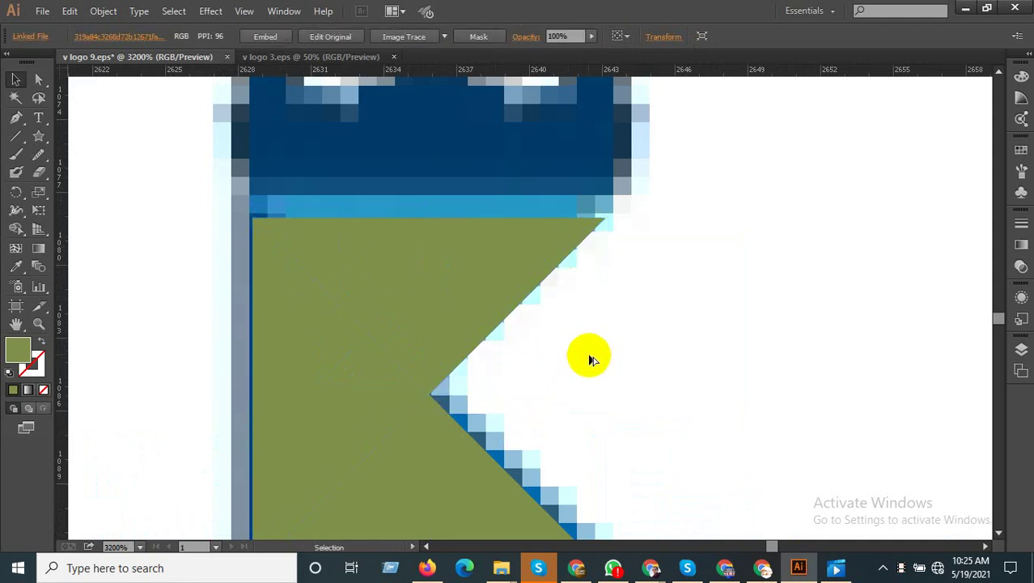
scroll(463, 382, "down", 2)
scroll(453, 380, "down", 1)
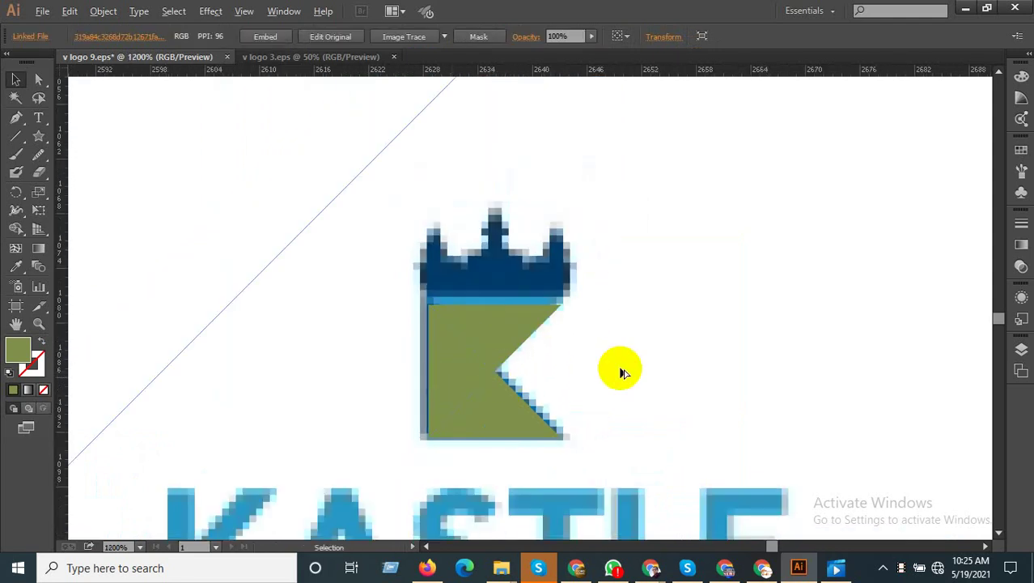
key("ctrl+z")
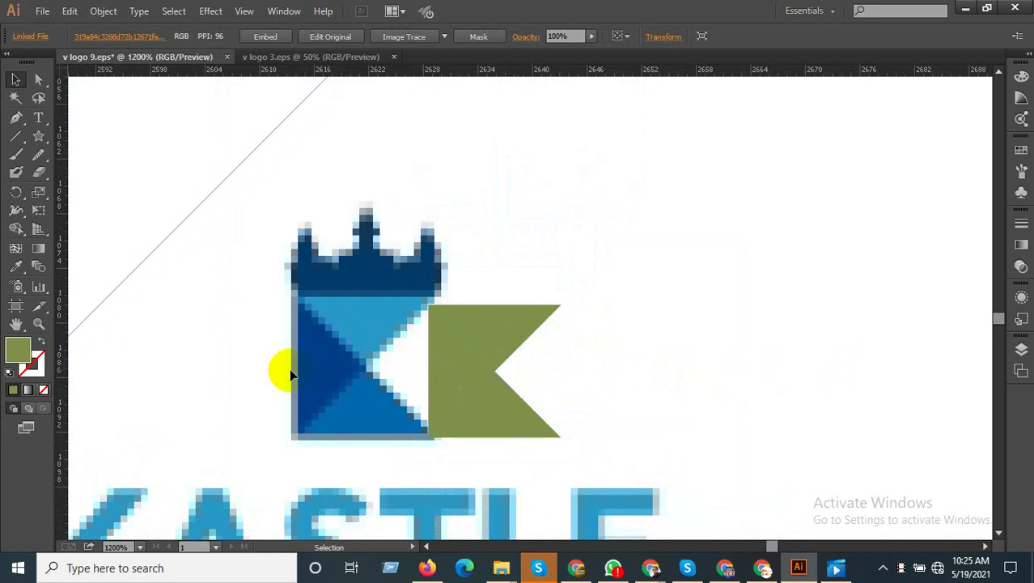
left_click(411, 369)
left_click(15, 266)
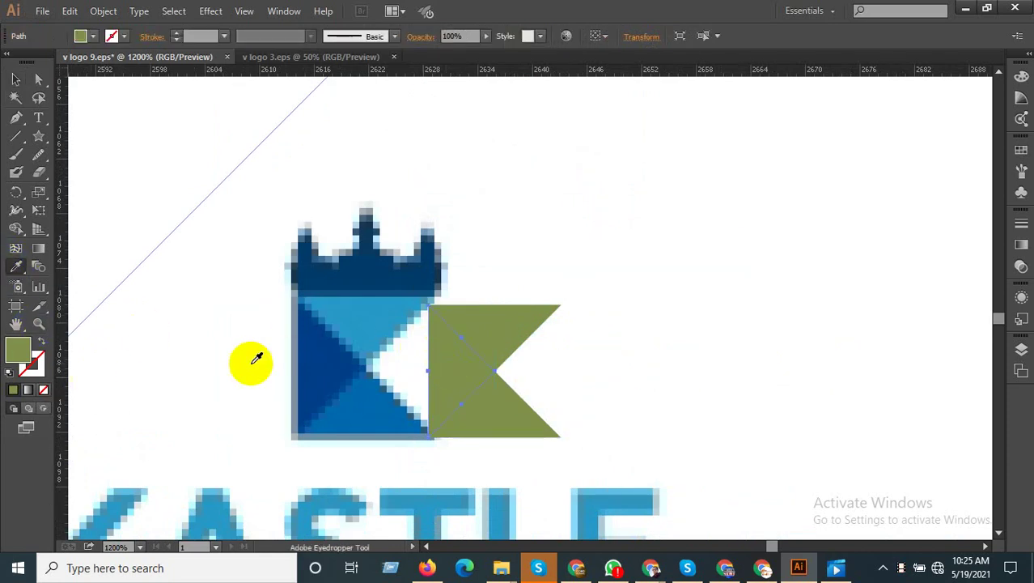
left_click(323, 358)
Fill the bottom triangle with the logo's medium blue.
left_click(15, 78)
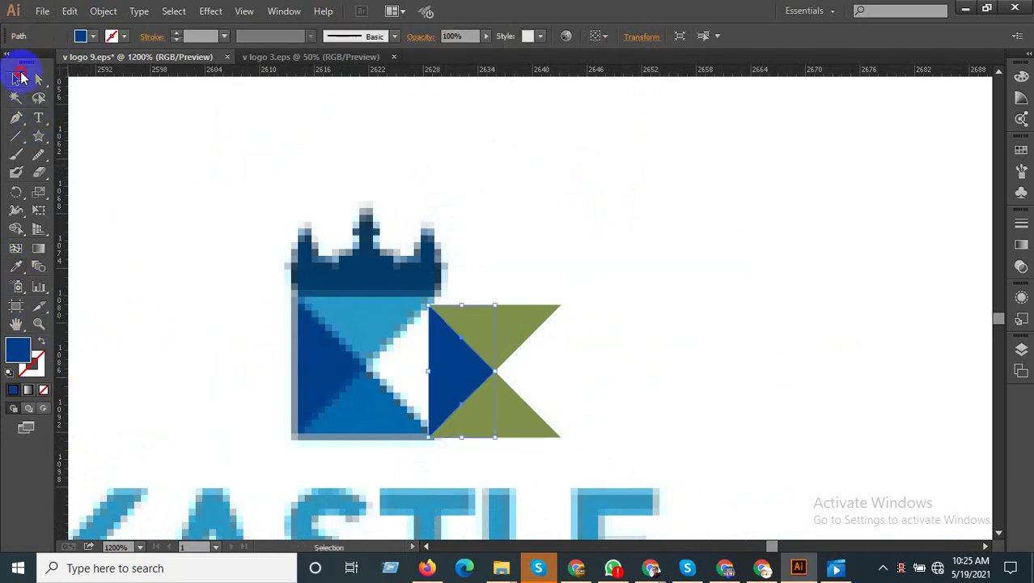
left_click(512, 415)
left_click(19, 270)
left_click(371, 398)
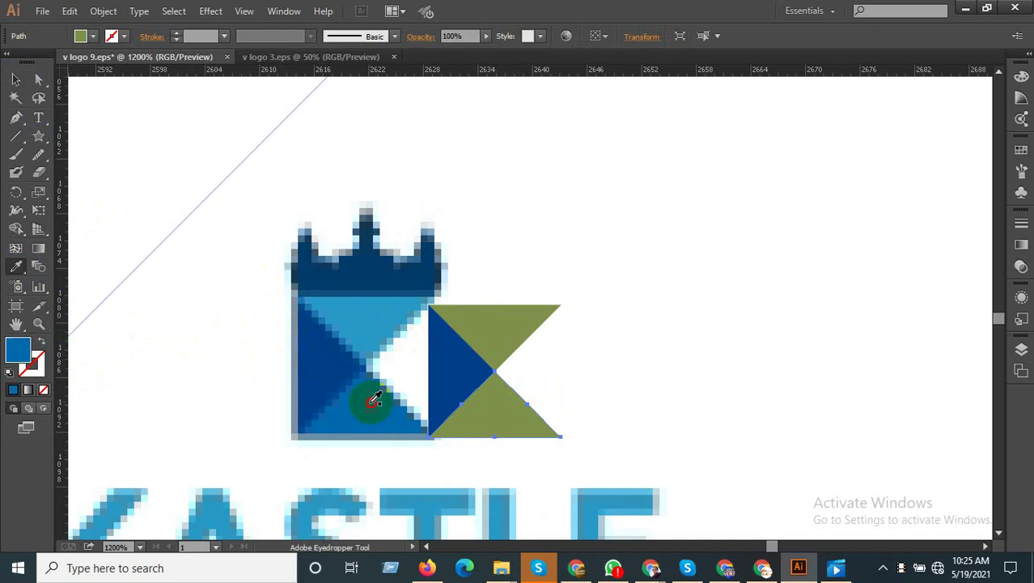
Fill the top triangle with the logo's light blue, then select the reference logo.
left_click(14, 81)
left_click(463, 320)
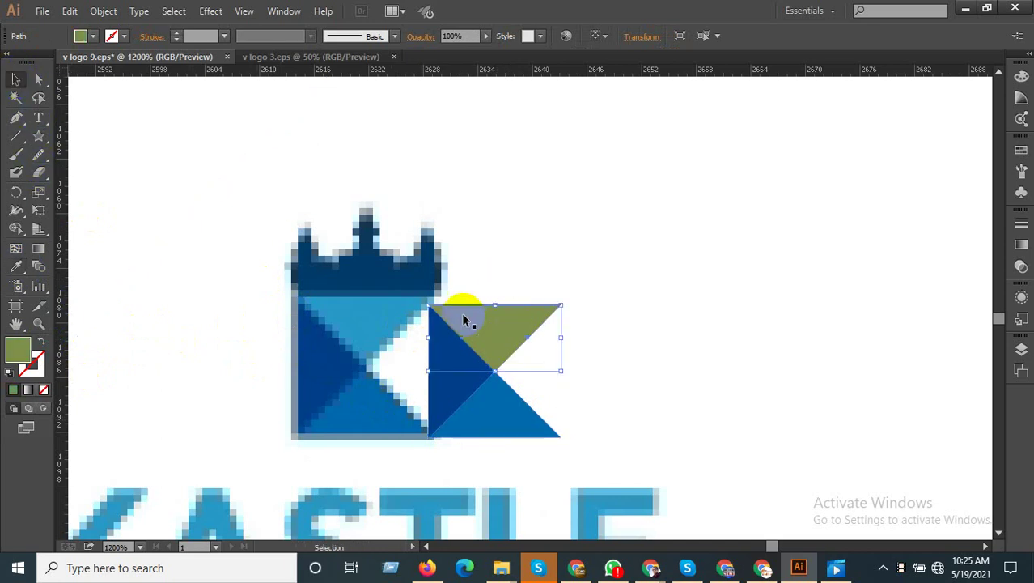
left_click(359, 301)
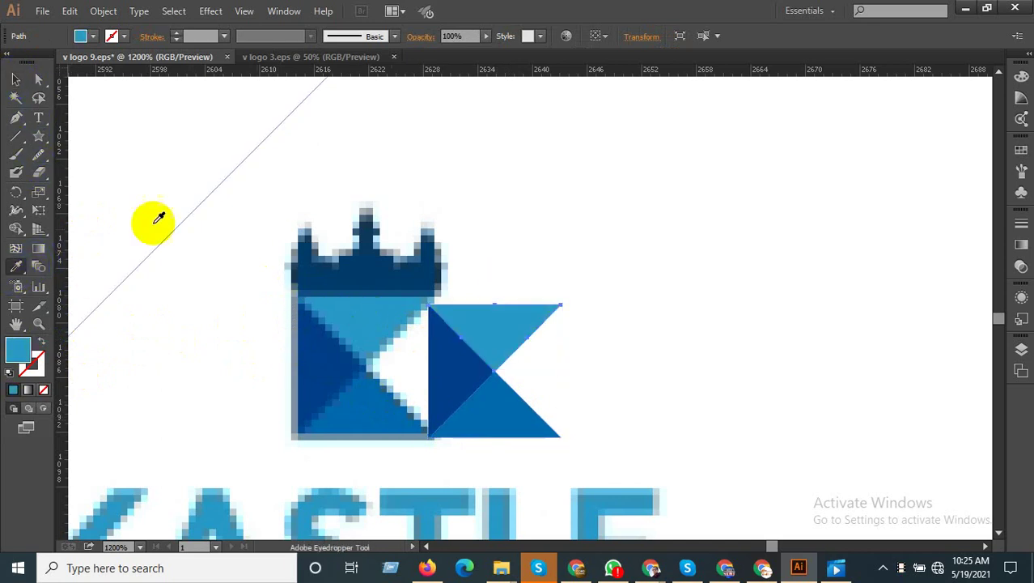
left_click(16, 78)
left_click(380, 252)
scroll(380, 255, "up", 1)
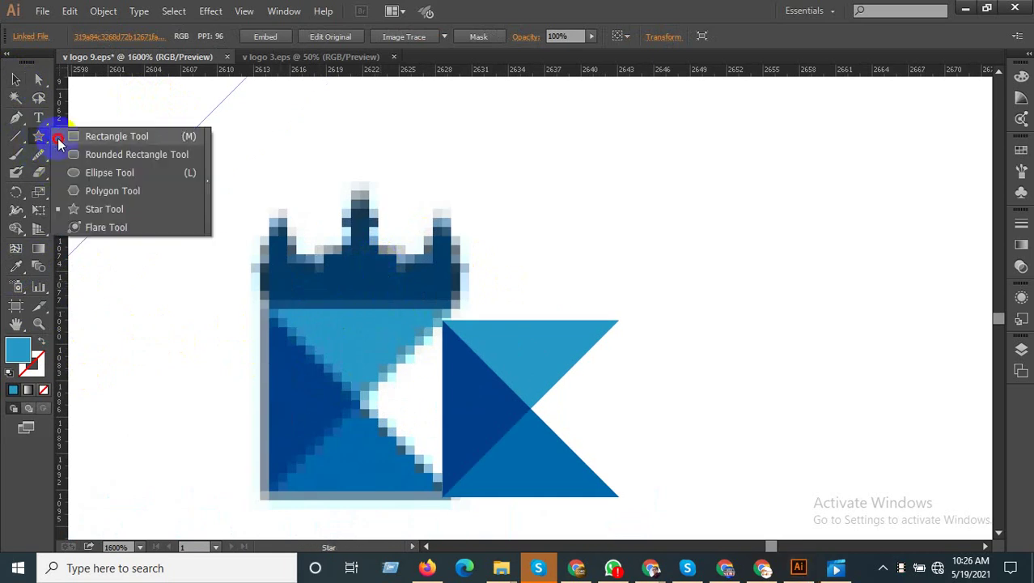
Draw a thin bar along the triangles' top and fill it with the crown's dark navy.
left_click_drag(41, 143, 98, 138)
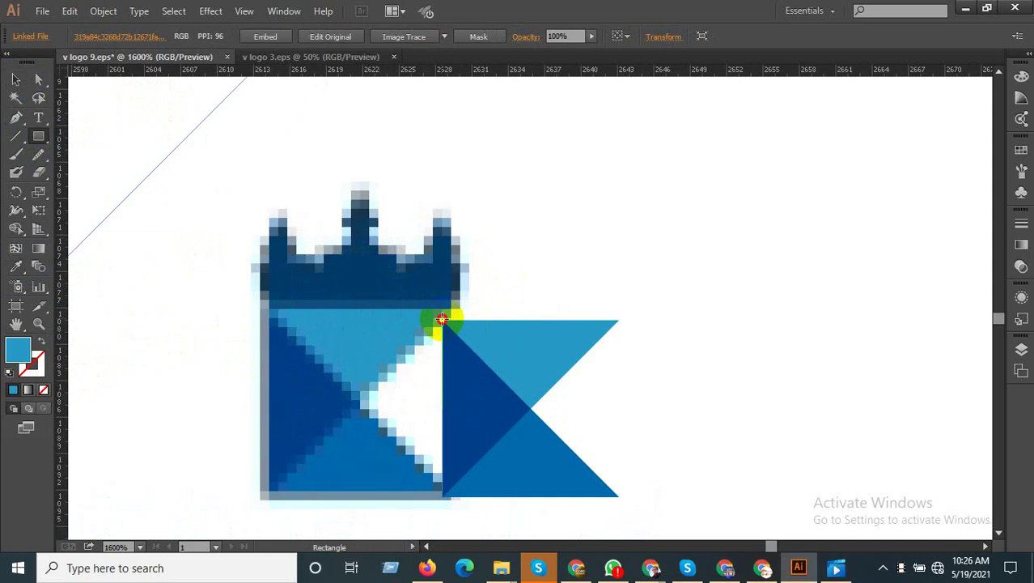
mouse_move(441, 319)
left_mouse_down()
mouse_move(612, 311)
mouse_move(620, 300)
left_mouse_up()
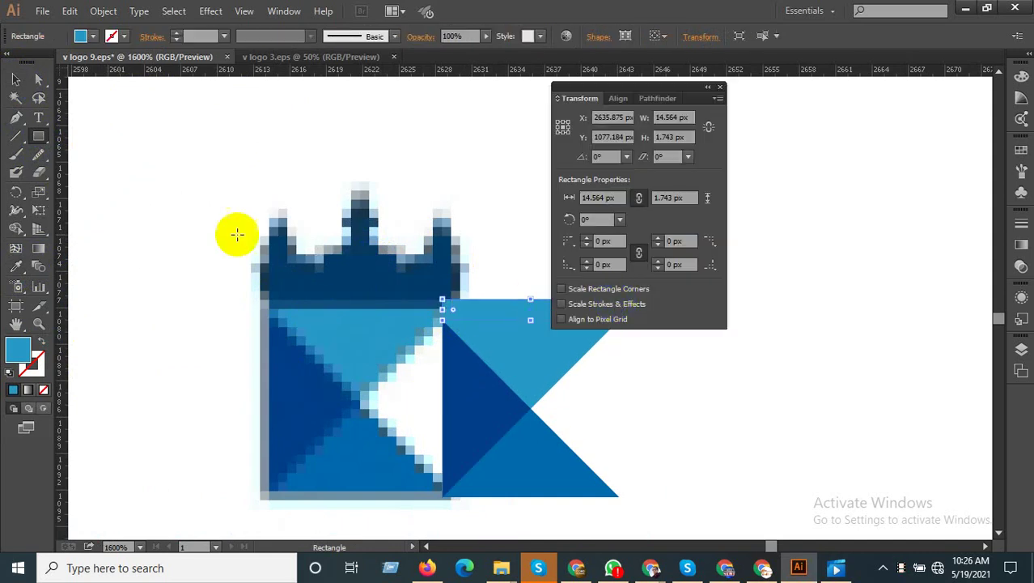
left_click(17, 268)
left_click(353, 275)
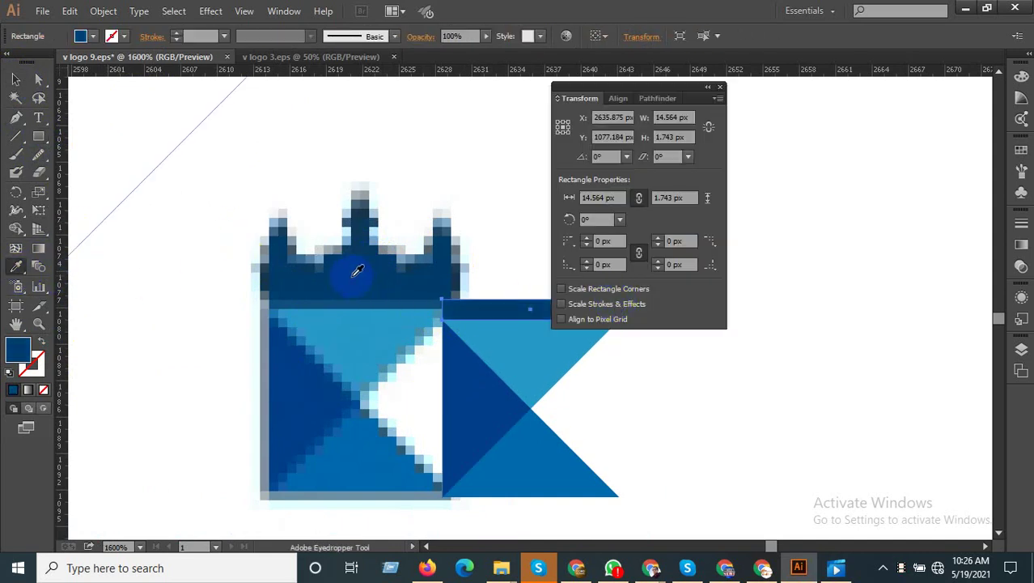
left_click(15, 79)
Duplicate the navy bar, rotate it upright, shorten it into a small post, and copy it upward.
scroll(388, 309, "down", 2)
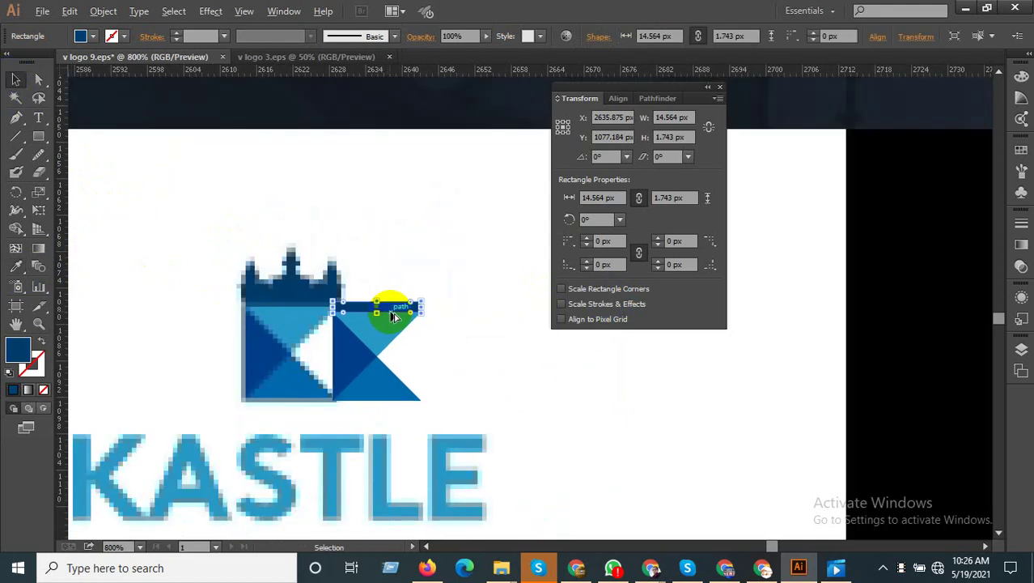
scroll(388, 309, "up", 2)
left_click_drag(388, 310, 389, 288)
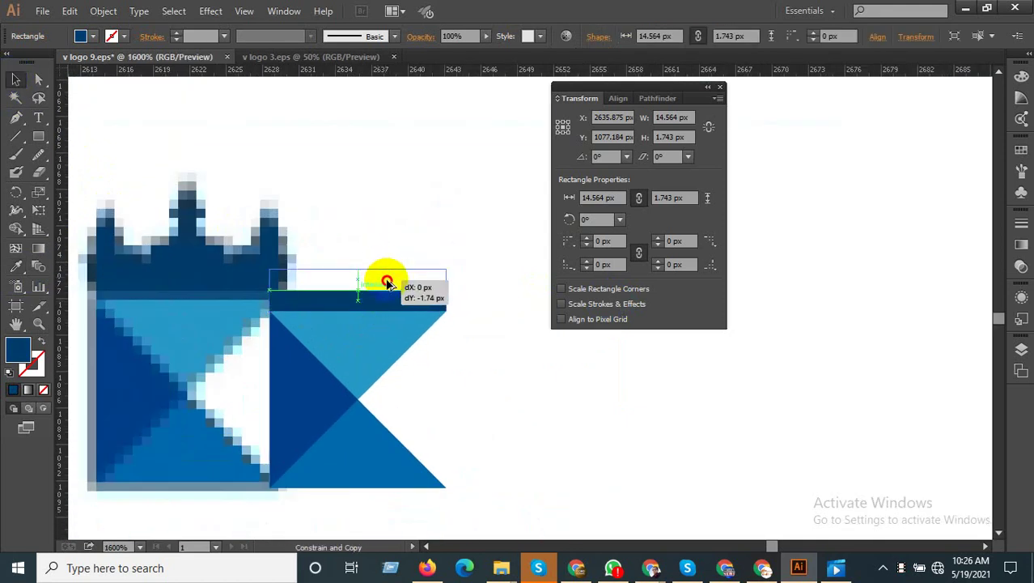
left_click_drag(452, 298, 353, 379)
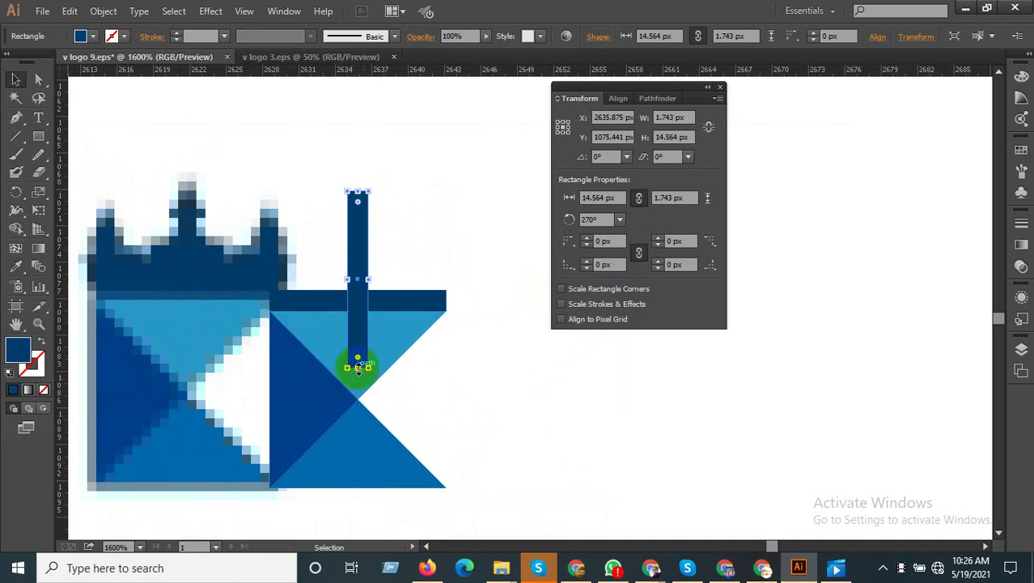
left_click_drag(358, 368, 359, 290)
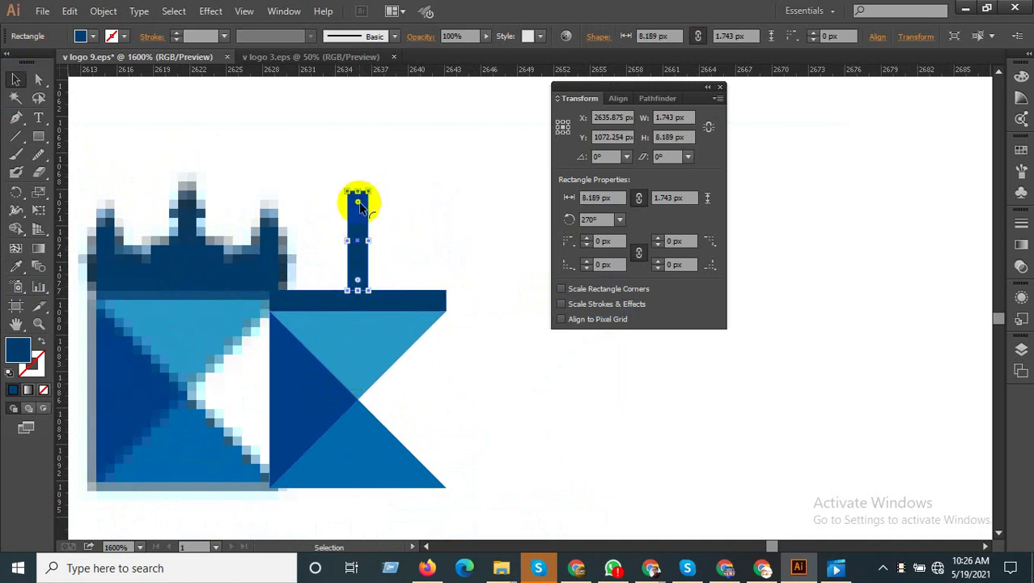
mouse_move(357, 191)
left_mouse_down()
mouse_move(355, 251)
mouse_move(361, 238)
mouse_move(306, 261)
left_mouse_up()
left_click(391, 259)
left_click(356, 275)
scroll(356, 275, "up", 2)
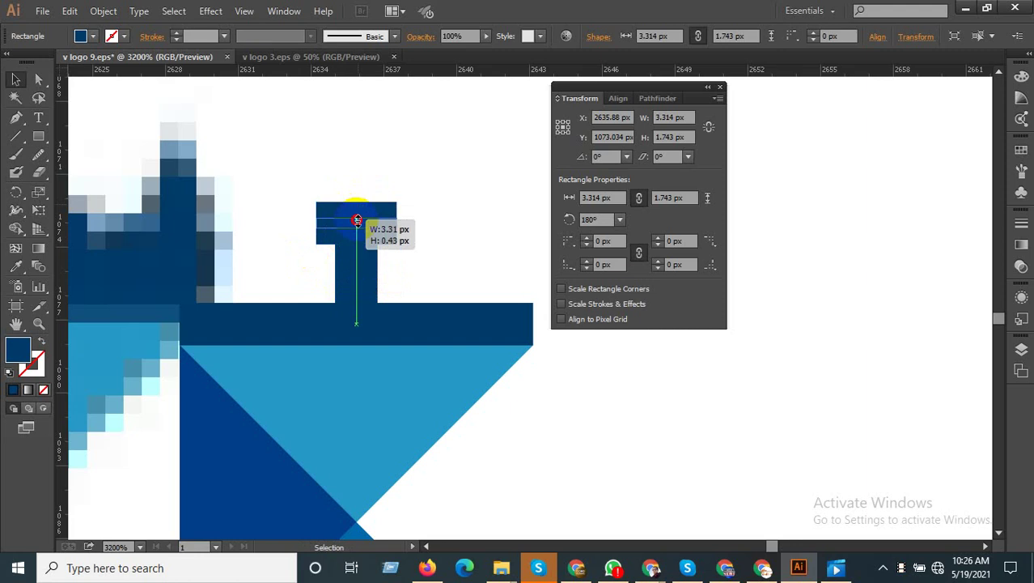
Flatten the copied post piece into a thin crossbar on the first post.
mouse_move(358, 204)
left_mouse_down()
mouse_move(367, 256)
mouse_move(434, 249)
mouse_move(433, 271)
left_mouse_up()
scroll(433, 271, "down", 1)
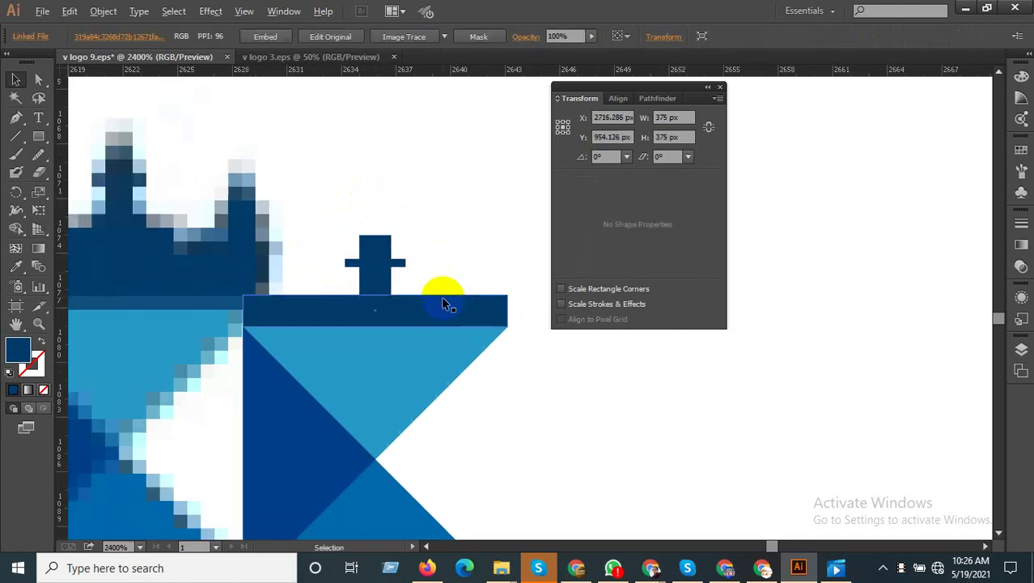
left_click(391, 291)
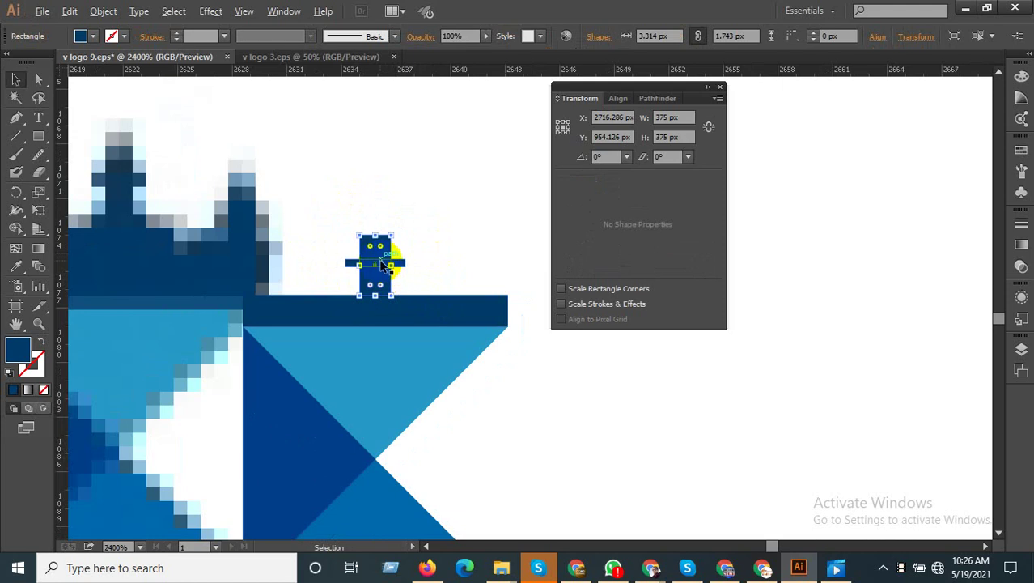
Duplicate the crossed post to the band's right end and make it smaller.
left_click_drag(388, 275, 495, 278)
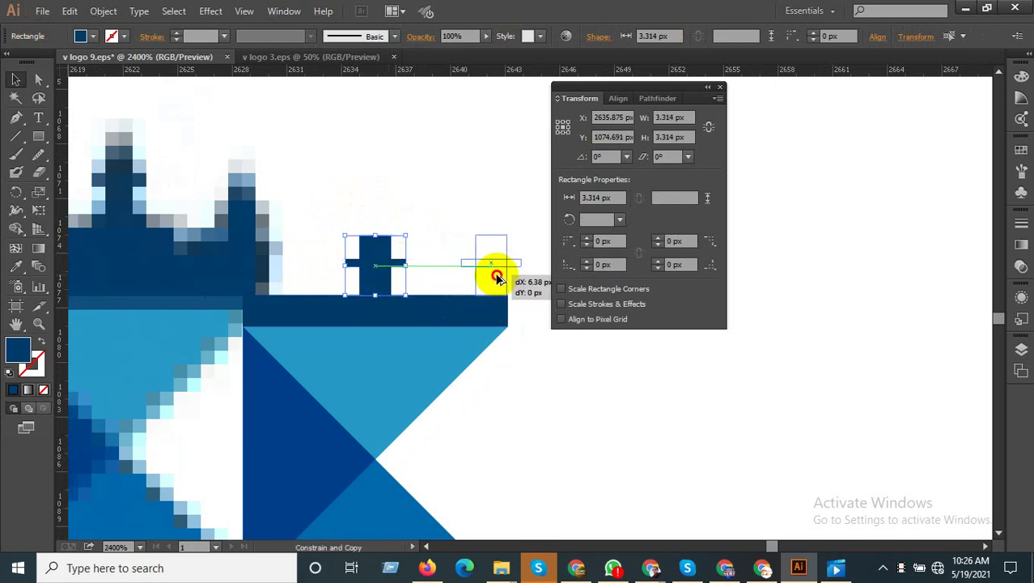
left_click_drag(496, 280, 495, 279)
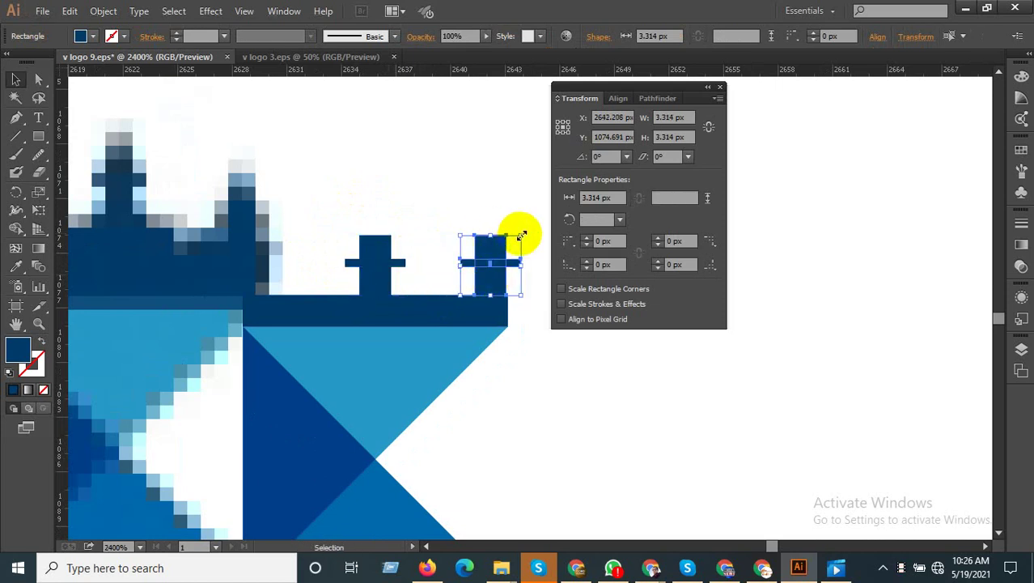
left_click_drag(522, 235, 503, 243)
key("ctrl+plus")
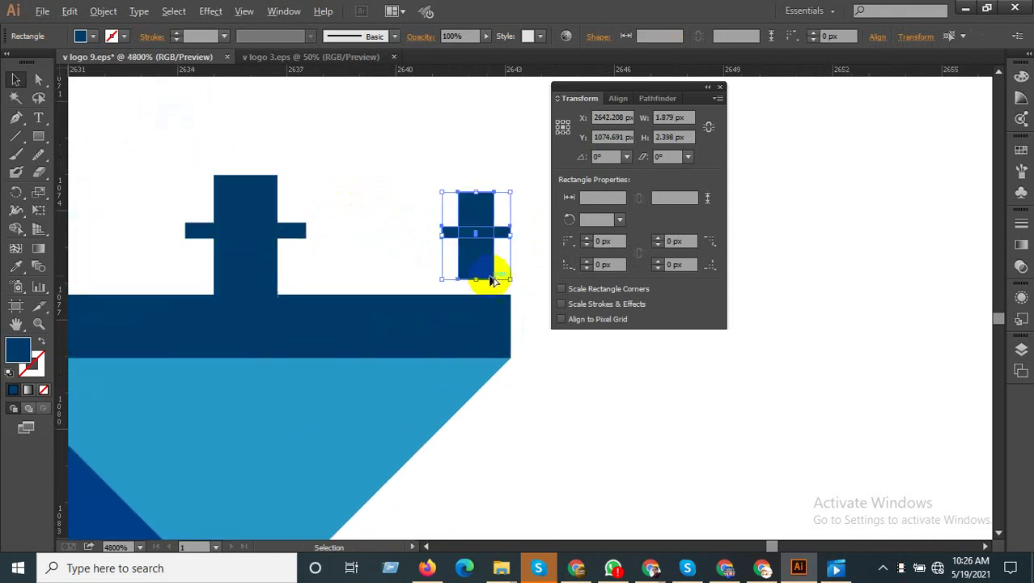
mouse_move(485, 277)
left_mouse_down()
mouse_move(528, 324)
mouse_move(293, 308)
left_mouse_up()
key("ctrl+minus")
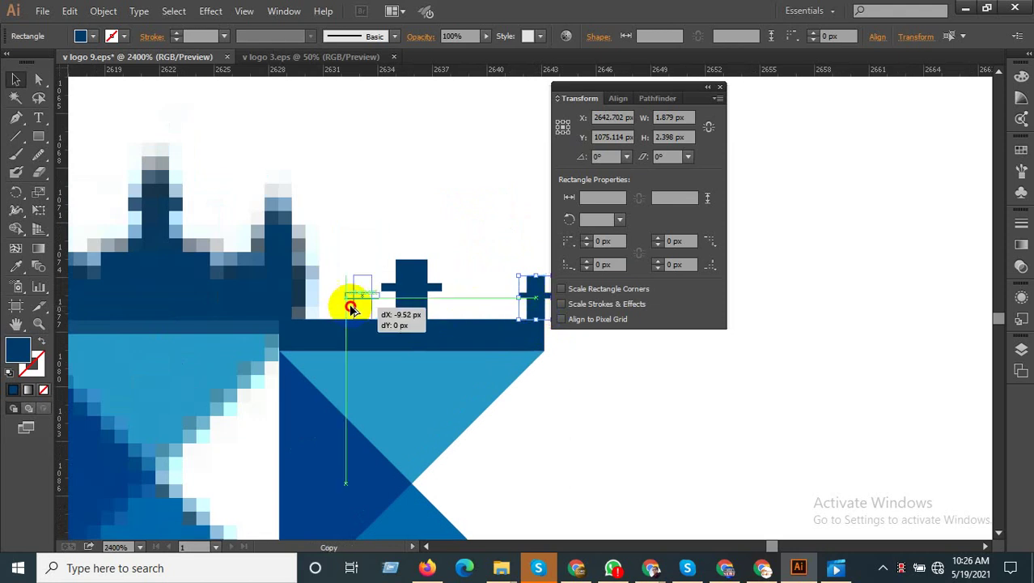
Zoom out, then move aside and delete the pixelated reference image.
key("ctrl+minus")
key("ctrl+minus")
key("ctrl+minus")
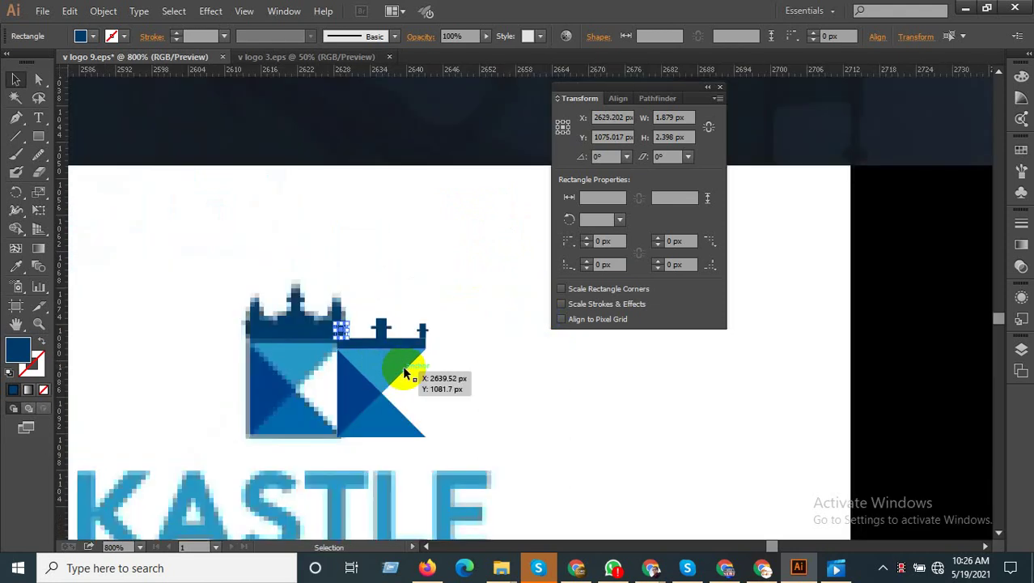
key("ctrl+minus")
key("ctrl+minus")
left_click_drag(522, 441, 352, 461)
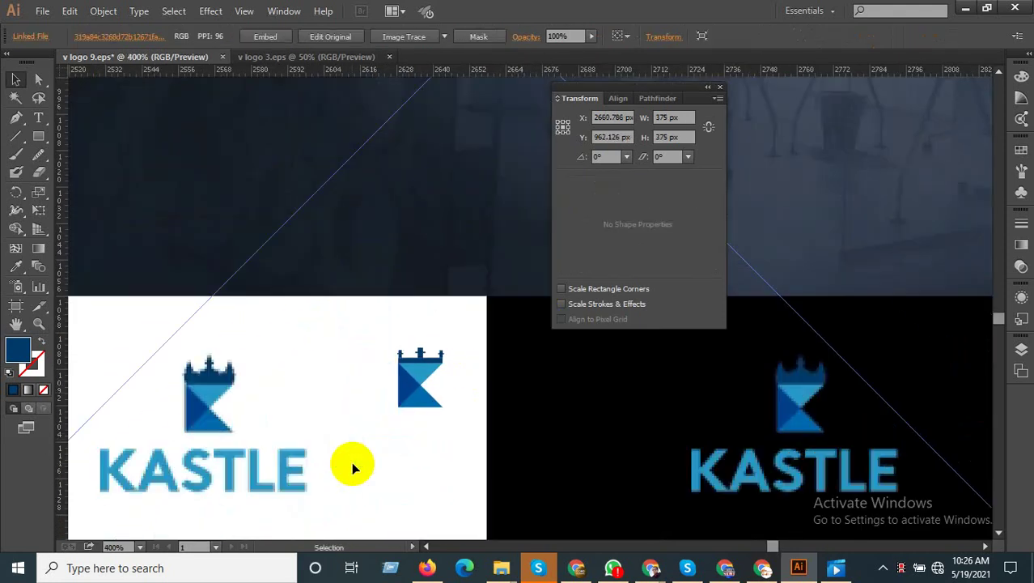
key("Delete")
Select all pieces of the finished crowned K and cut it.
left_click_drag(489, 473, 374, 329)
key("a")
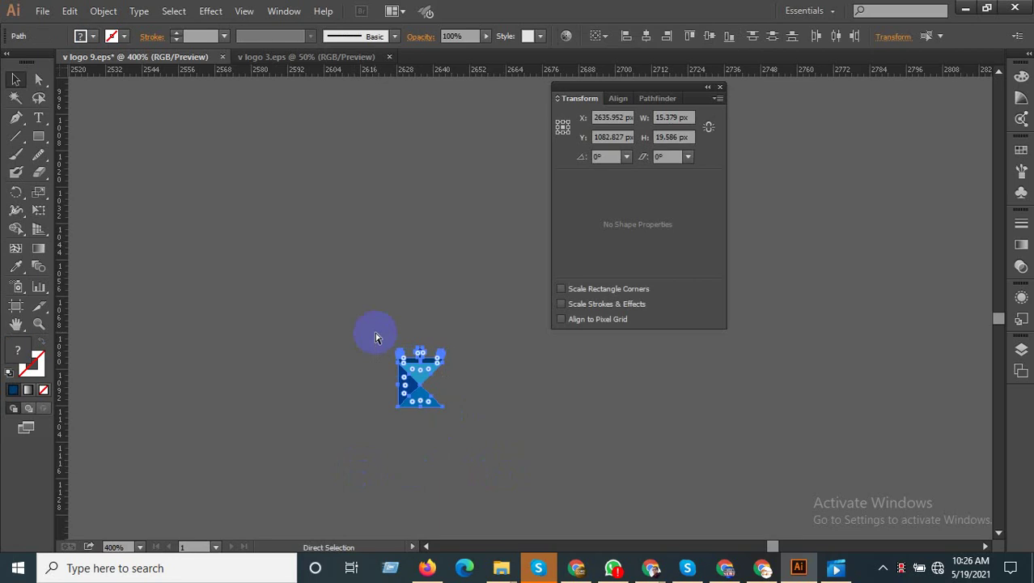
key("Delete")
key("v")
key("ctrl+minus")
key("ctrl+minus")
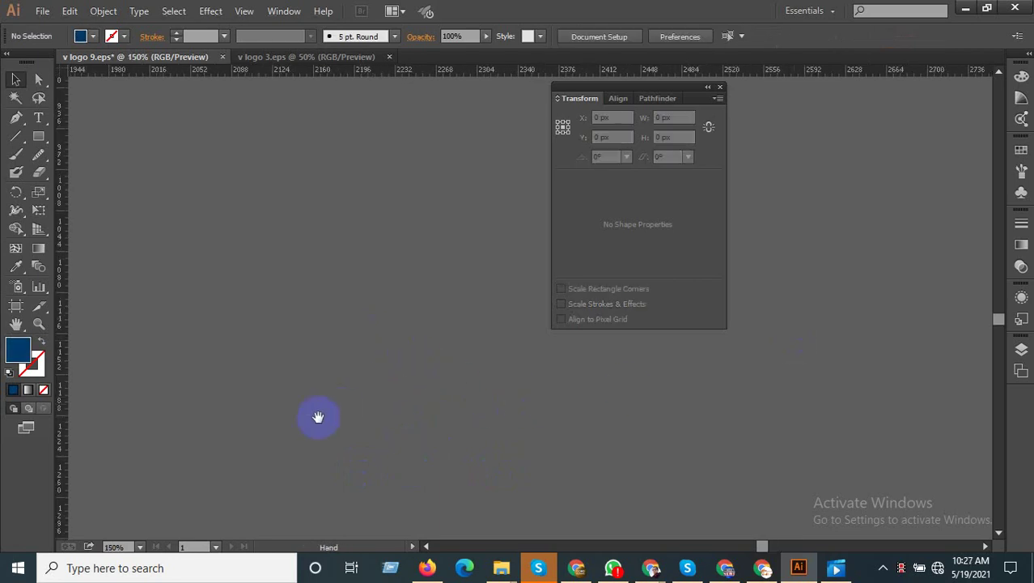
key("ctrl+minus")
key("ctrl+minus")
key("ctrl+minus")
Paste the crowned K on the white panel, enlarge it, and line it up with the other K logos.
key("ctrl+plus")
key("ctrl+plus")
key("ctrl+plus")
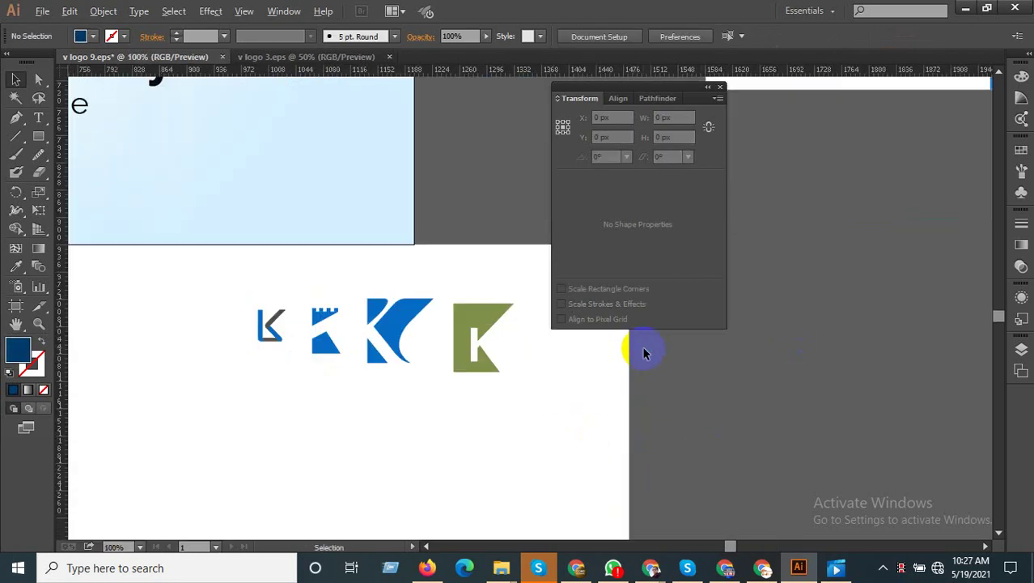
key("ctrl+plus")
left_click_drag(645, 354, 526, 330)
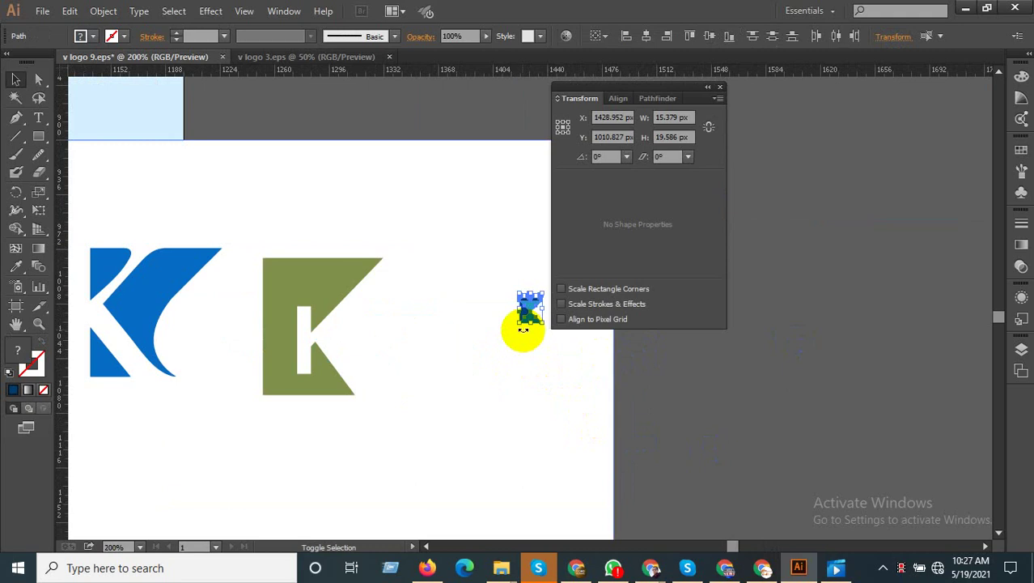
left_click_drag(522, 323, 447, 413)
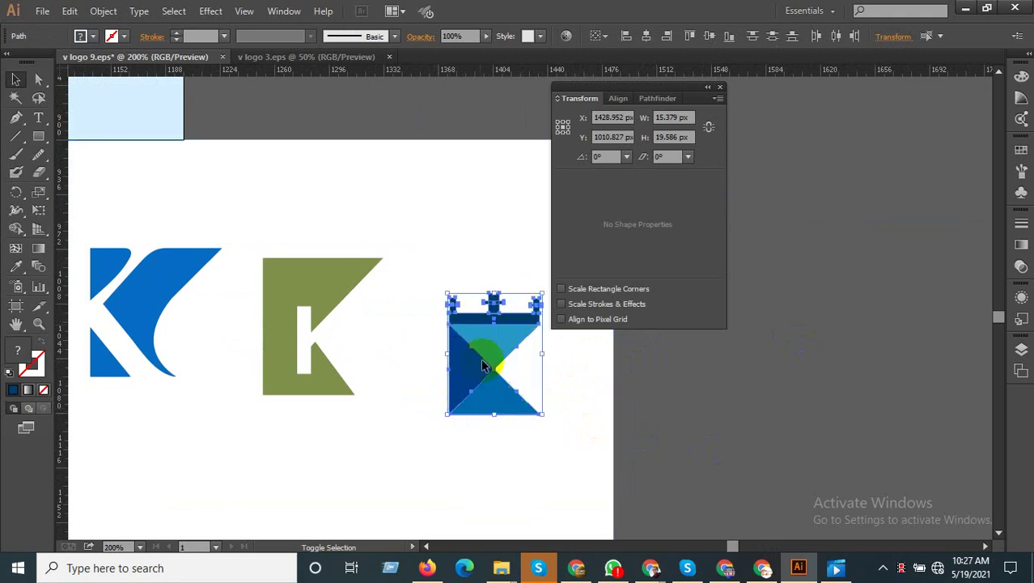
left_click_drag(489, 349, 472, 315)
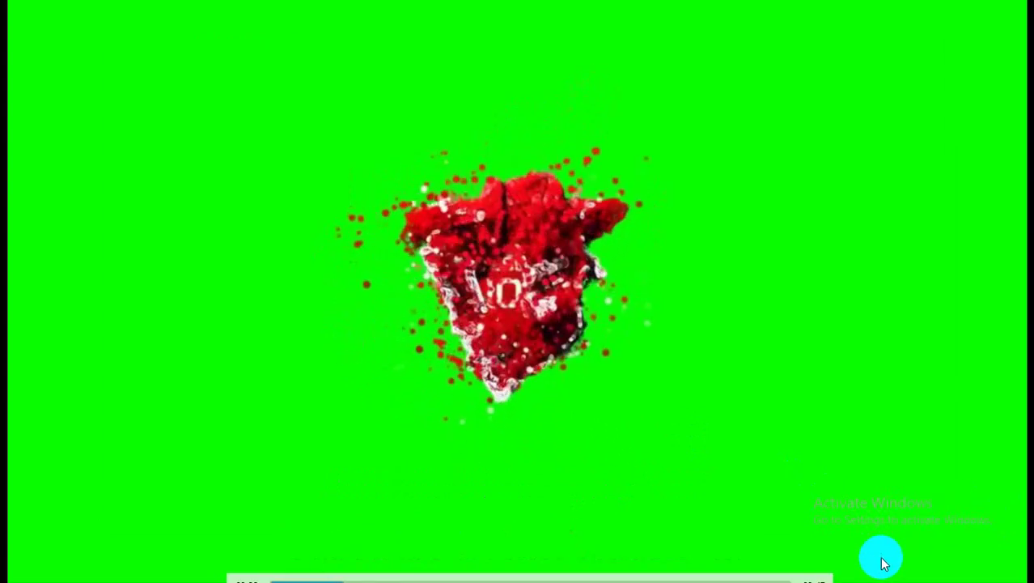
Replay Subscribe Button Video full screen, skipping ahead to about 00:35 for the subscribe-and-bell animation.
double_click(880, 481)
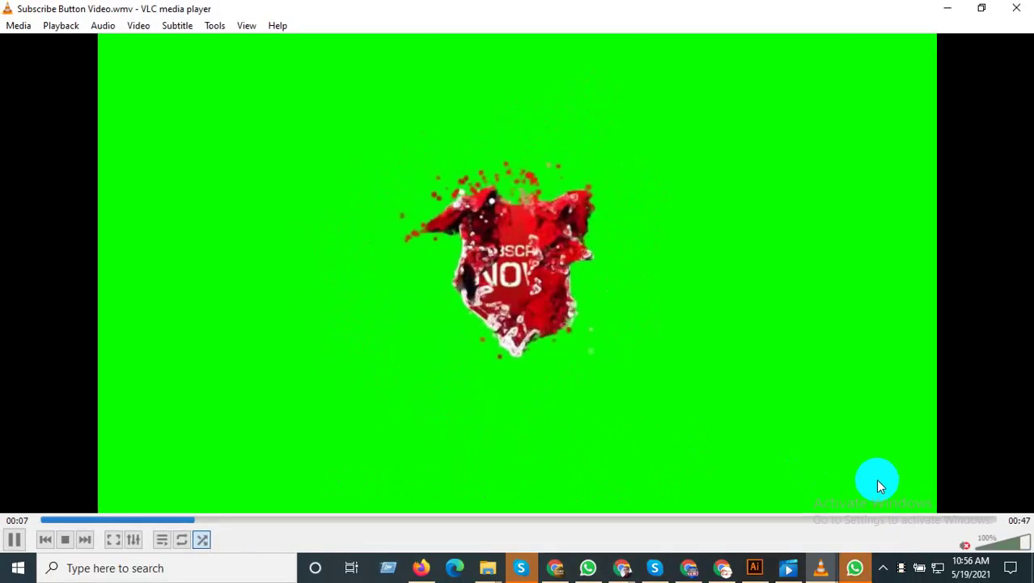
left_click(911, 570)
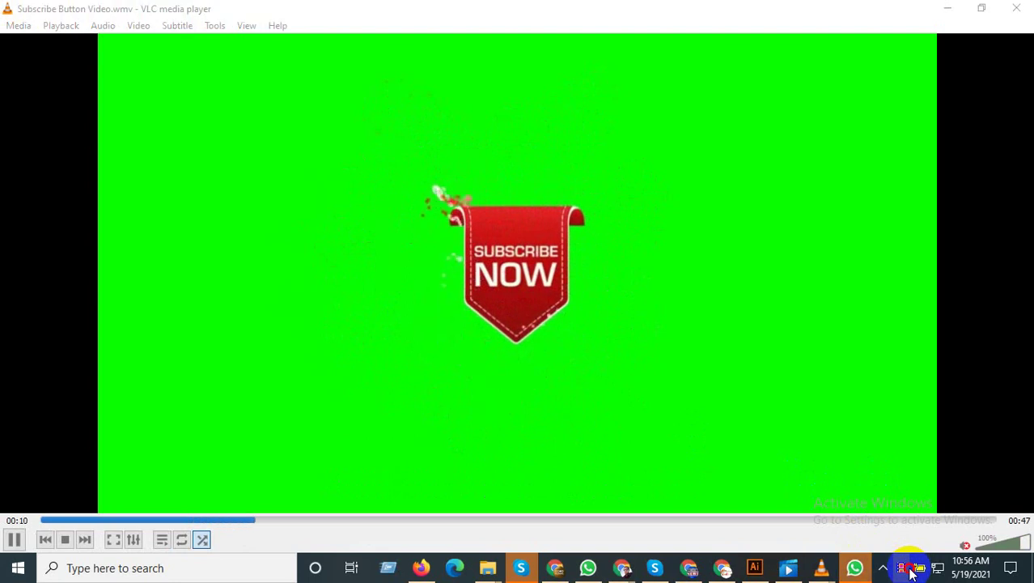
key("f")
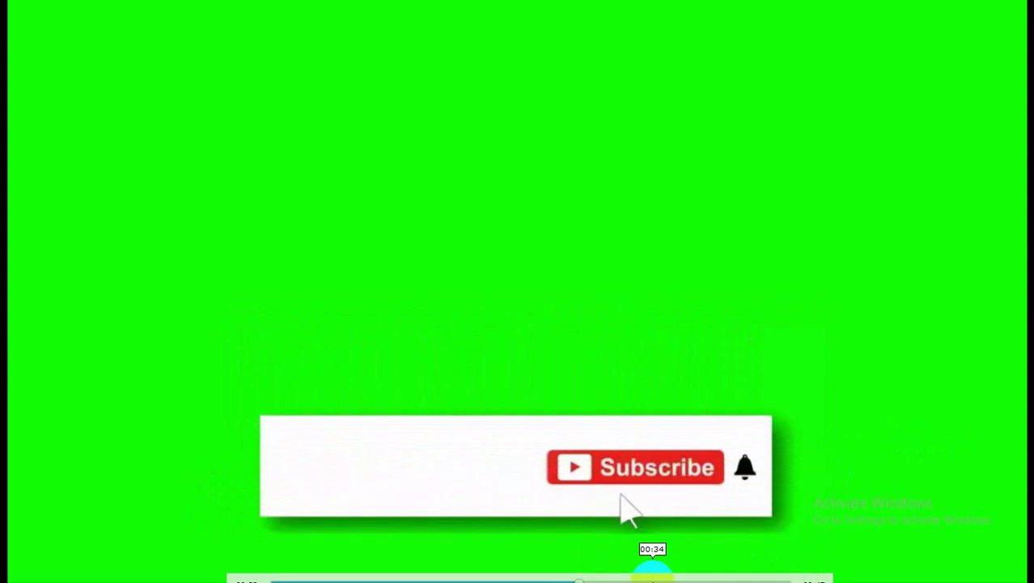
left_click(661, 576)
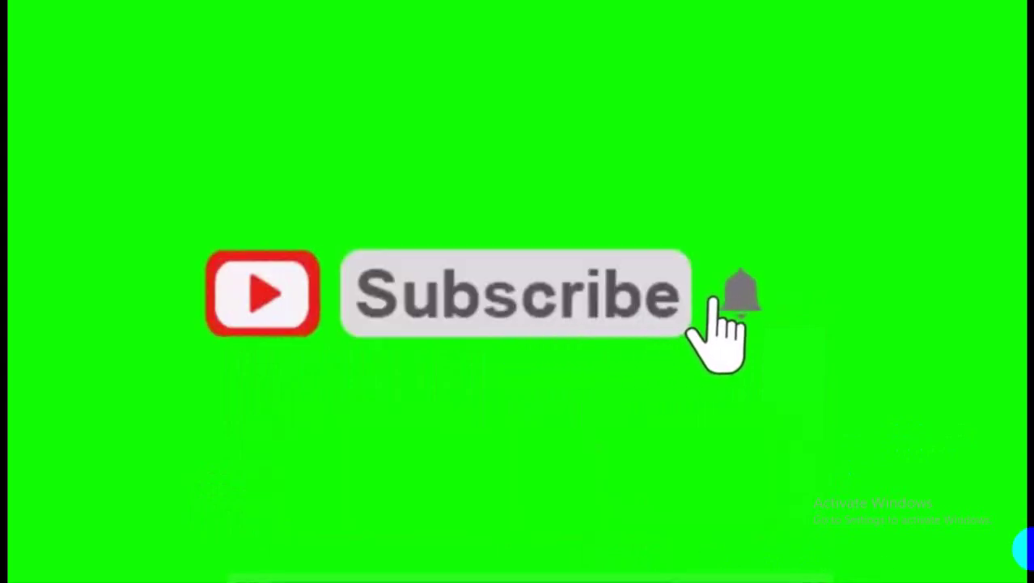